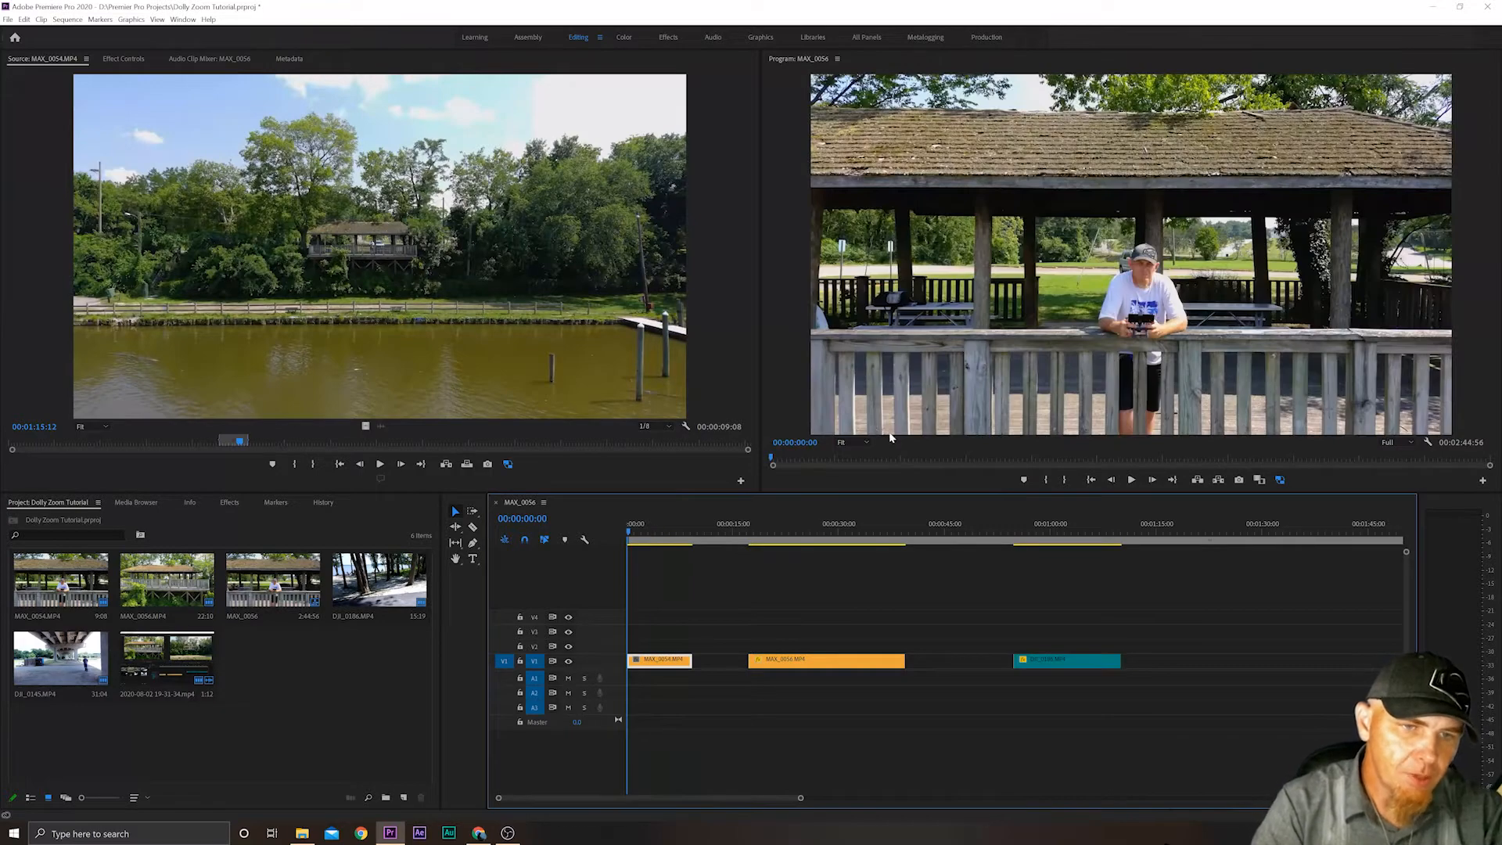
Scrub through the timeline to preview the MAX_0054.MP4, MAX_0056.MP4 and final clips.
left_click(638, 531)
mouse_move(638, 532)
left_mouse_down()
mouse_move(690, 529)
mouse_move(622, 521)
left_mouse_up()
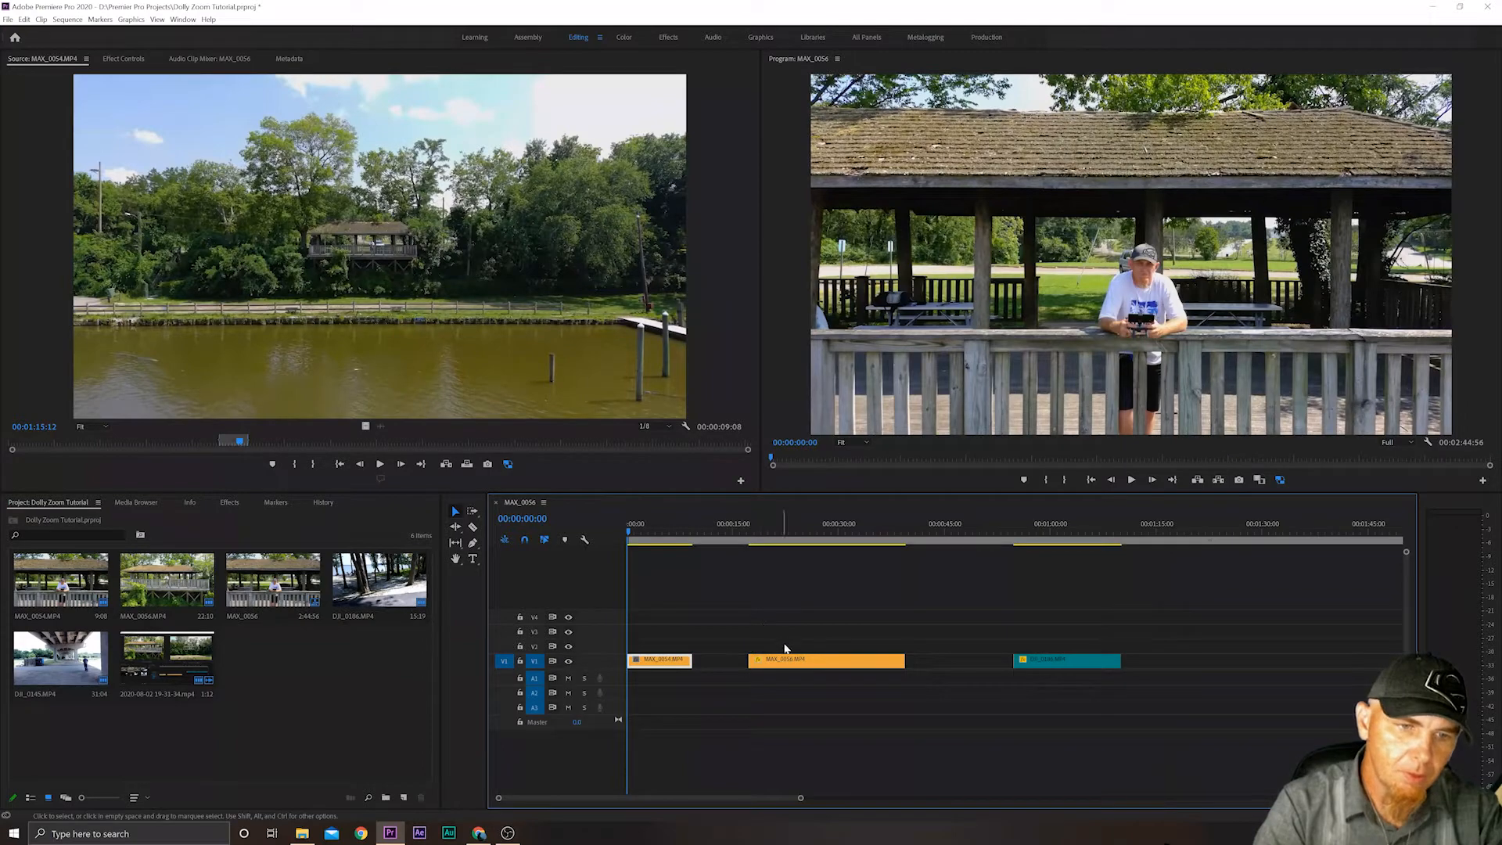
left_click_drag(755, 536, 895, 531)
left_click_drag(1033, 532, 991, 530)
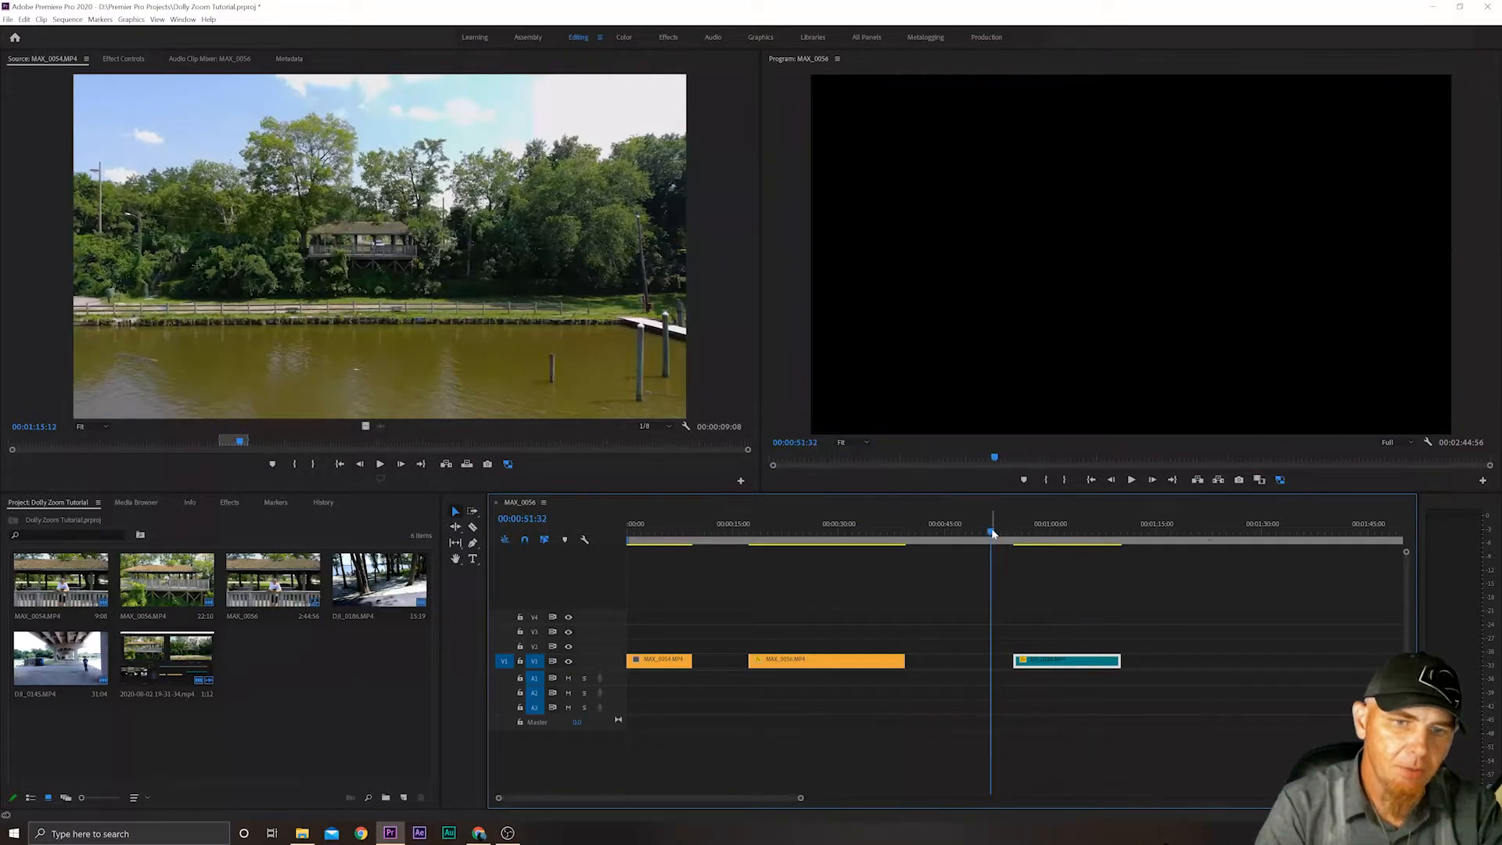
left_click(629, 532)
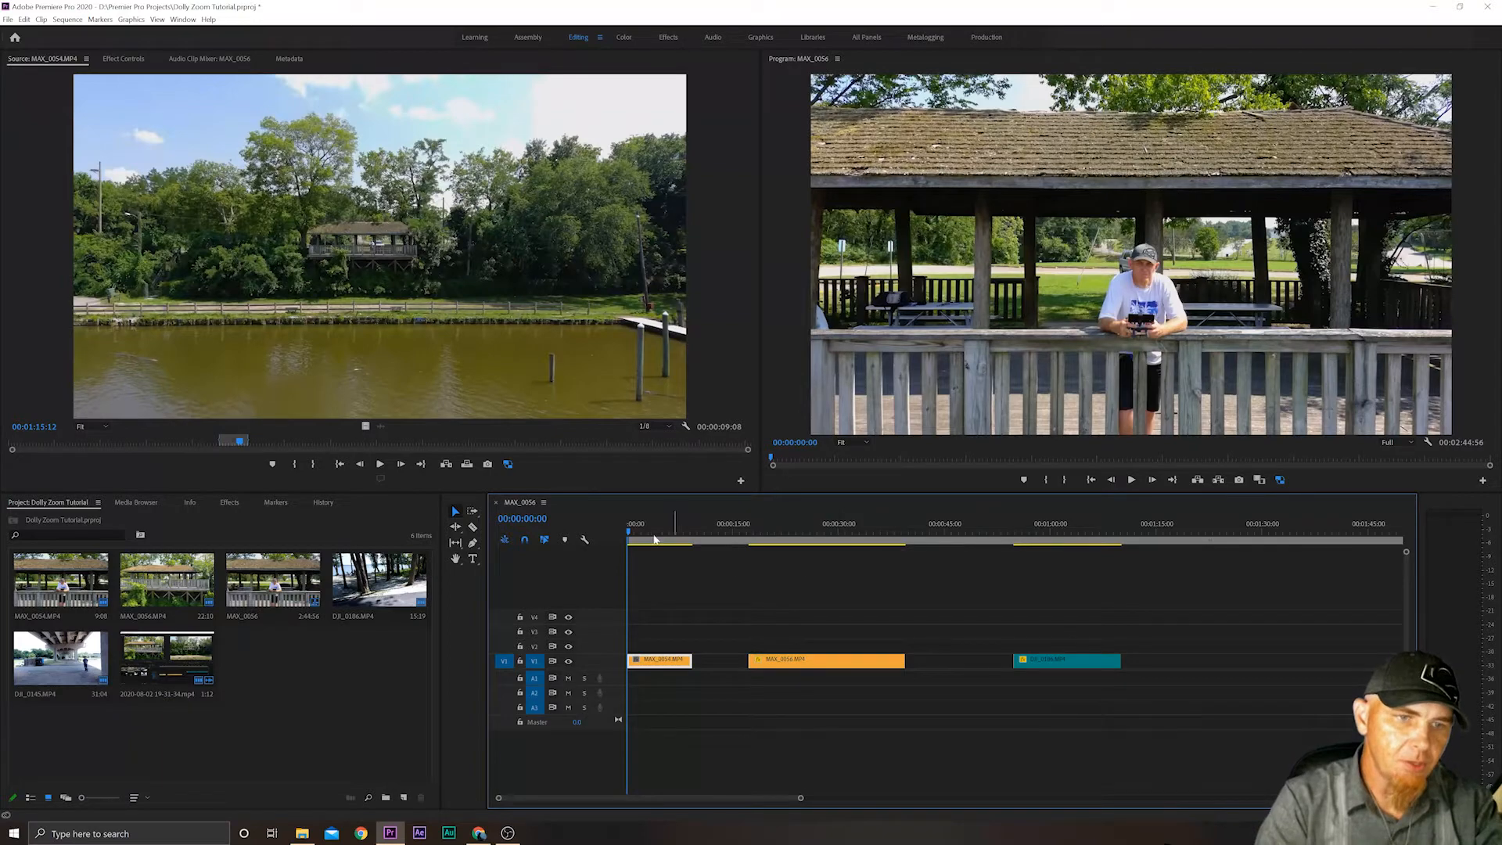
left_click_drag(629, 532, 751, 534)
key("space")
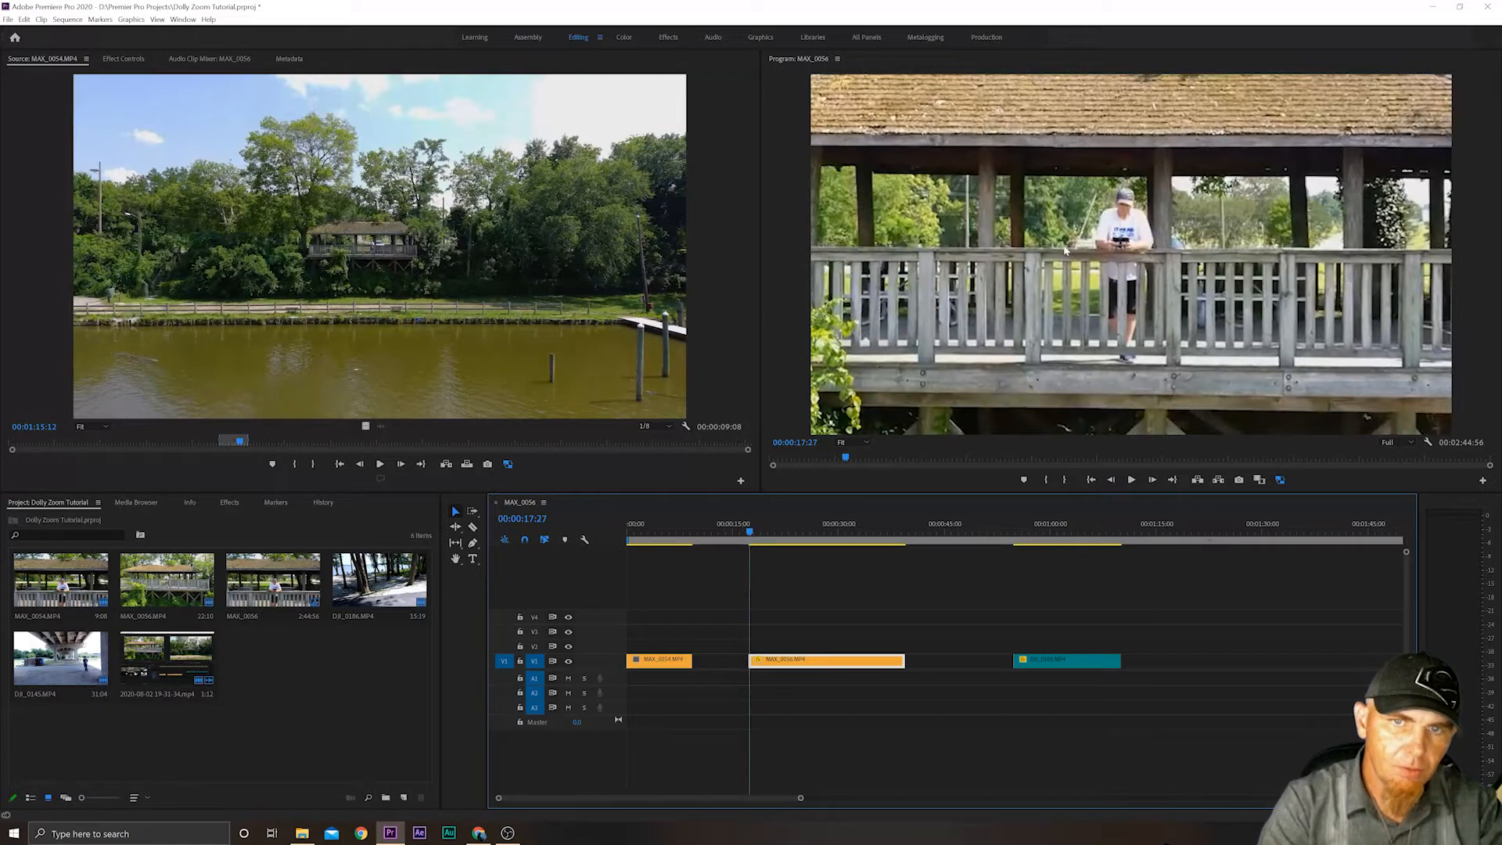
Turn off proxy display and examine the MAX_0054.MP4 timeline clip's properties, including its proxy media details.
left_click(1280, 481)
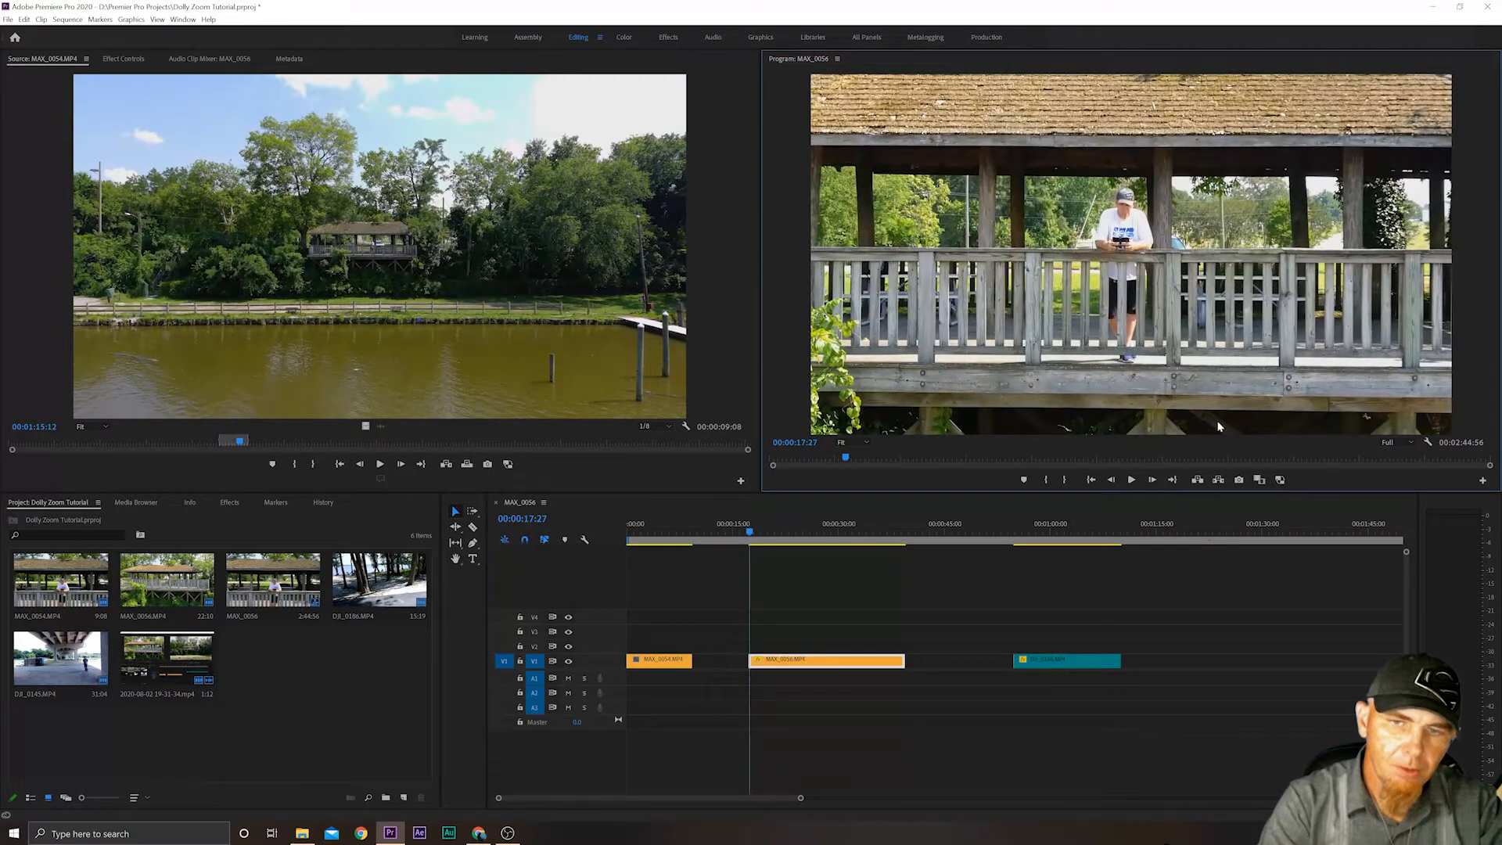
right_click(668, 664)
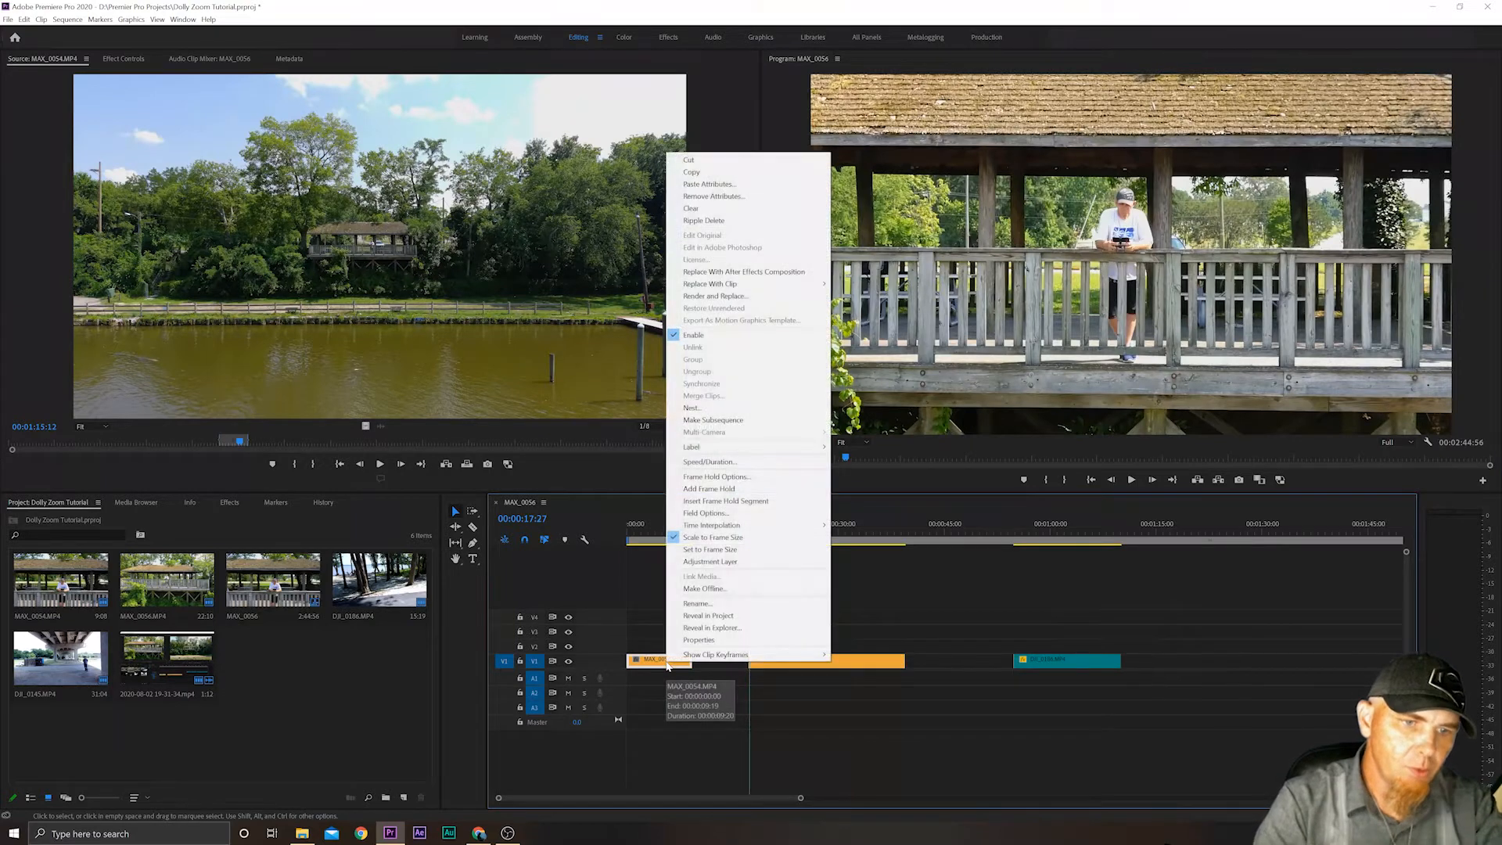
left_click(696, 640)
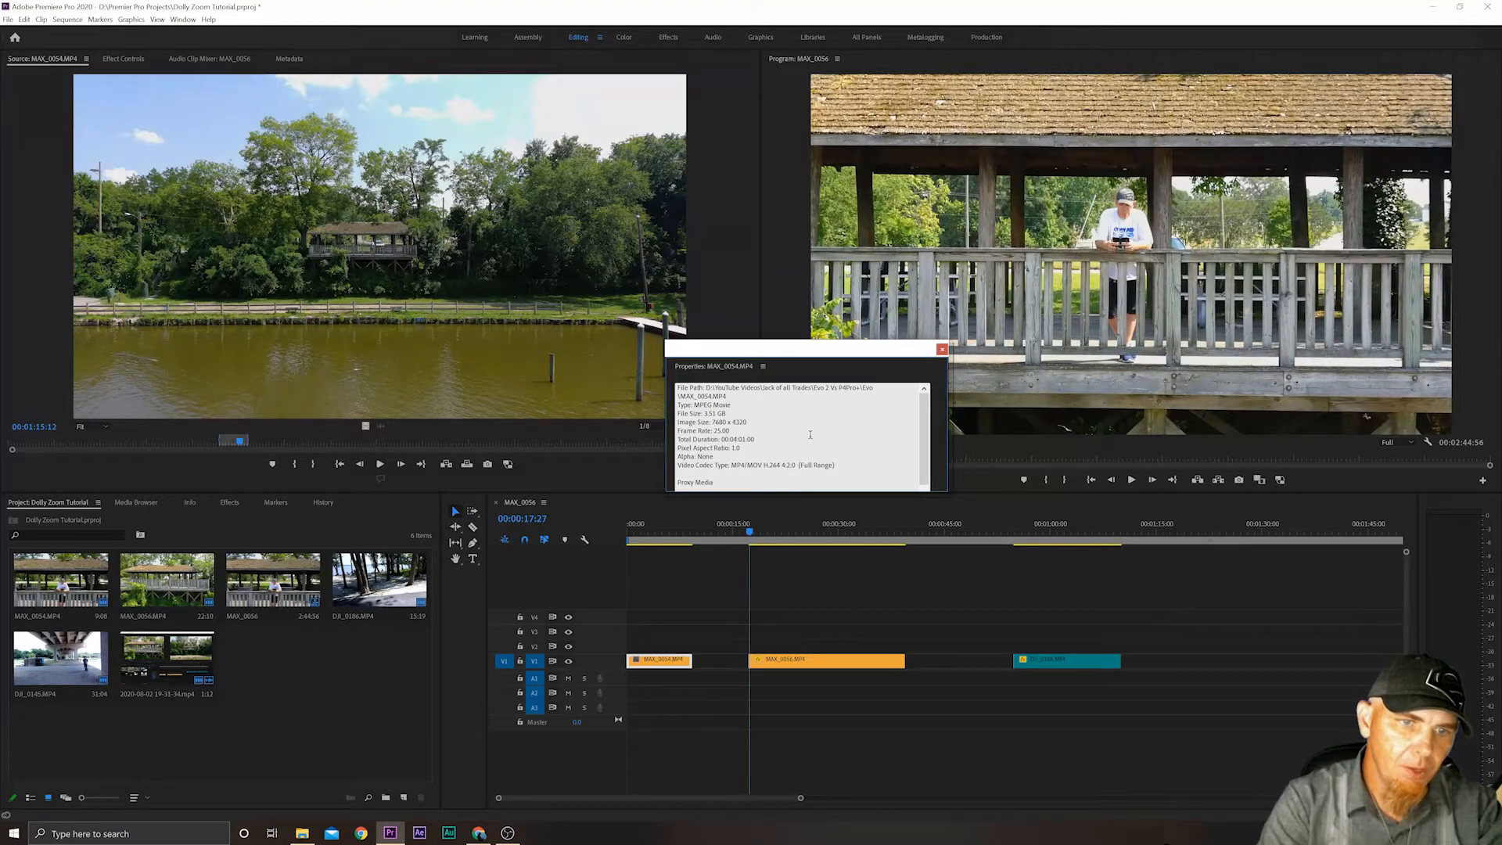
scroll(780, 428, "down", 2)
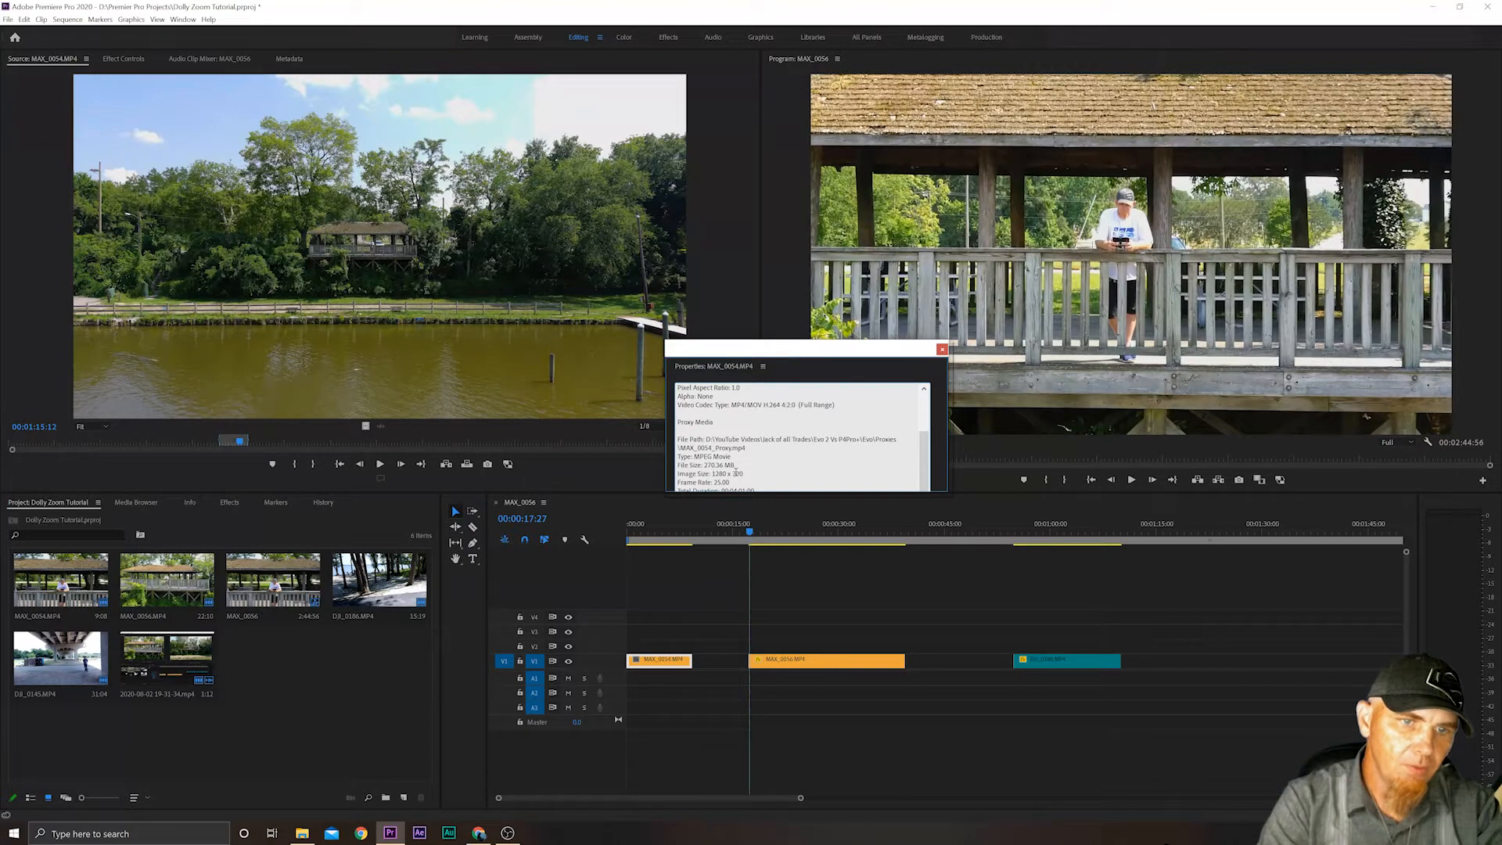
left_click(941, 350)
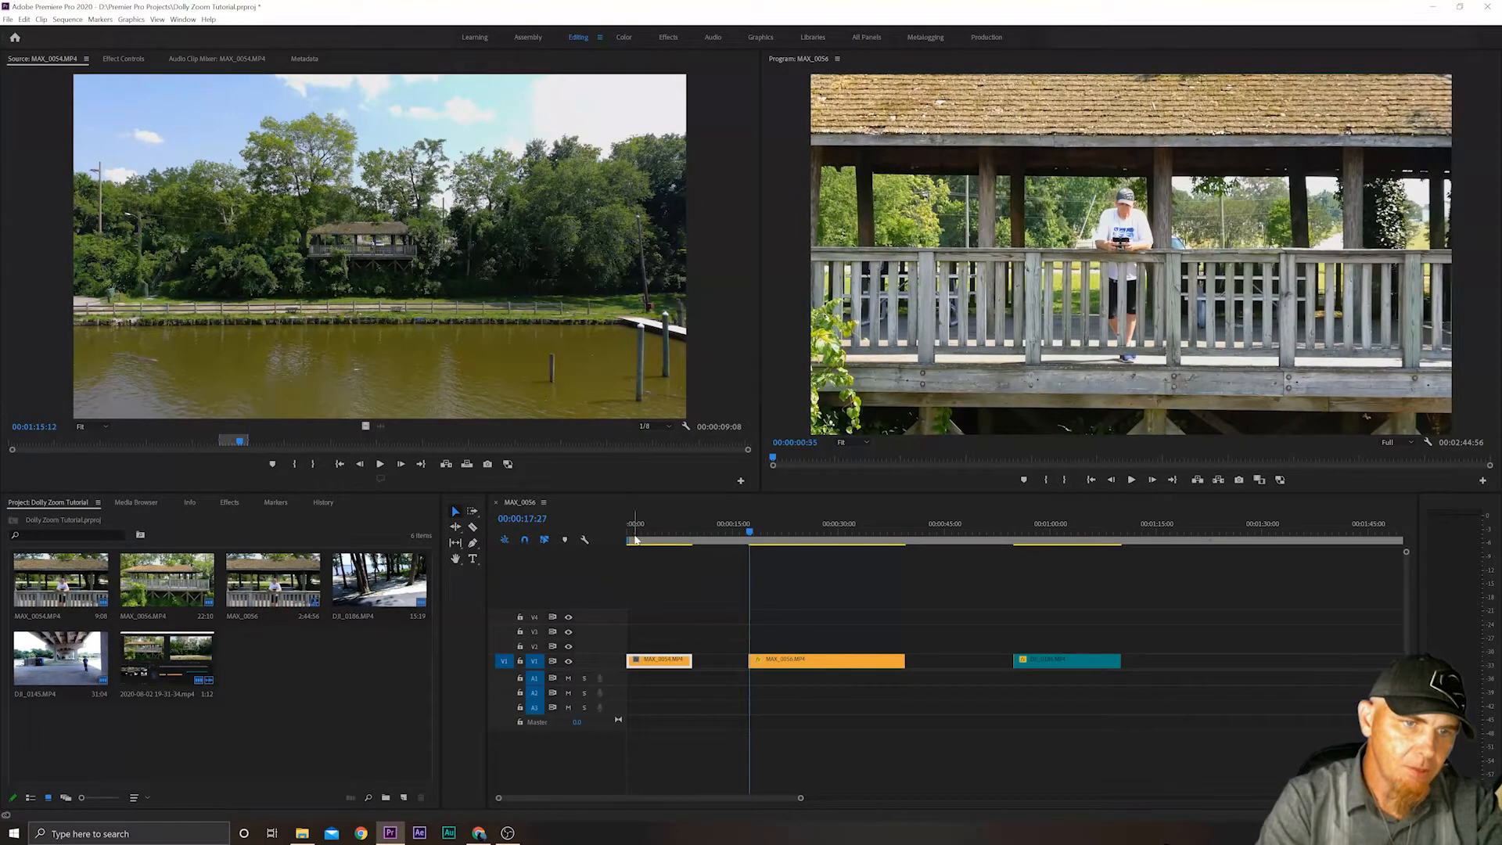
Scrub the MAX_0054.MP4 clip at full resolution, re-enable proxy display, and scrub it again to compare playback.
mouse_move(637, 530)
left_mouse_down()
mouse_move(662, 528)
mouse_move(637, 532)
mouse_move(649, 528)
left_mouse_up()
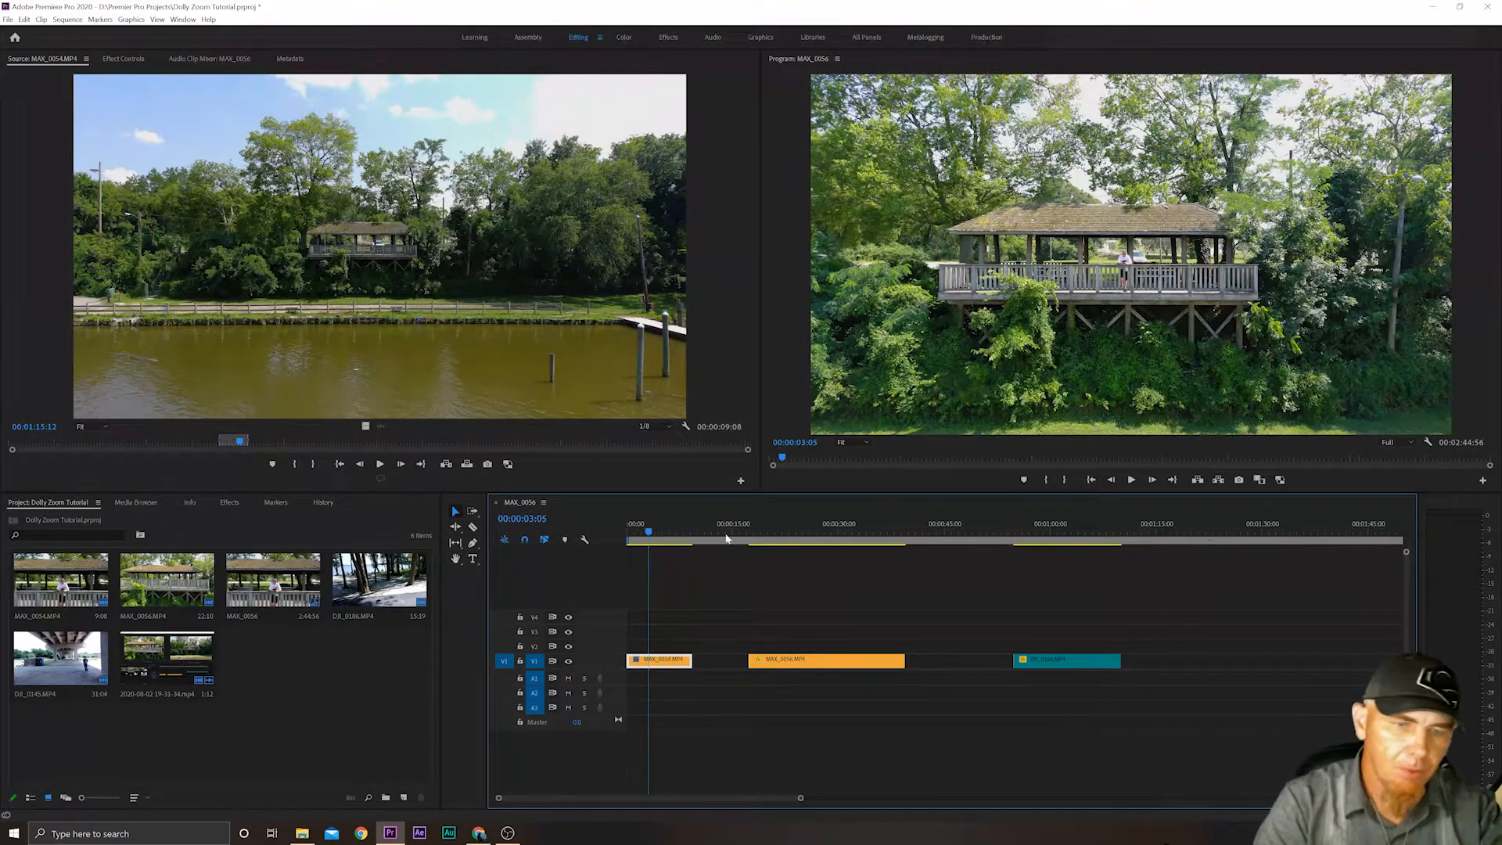
left_click_drag(648, 532, 674, 497)
left_click(1279, 479)
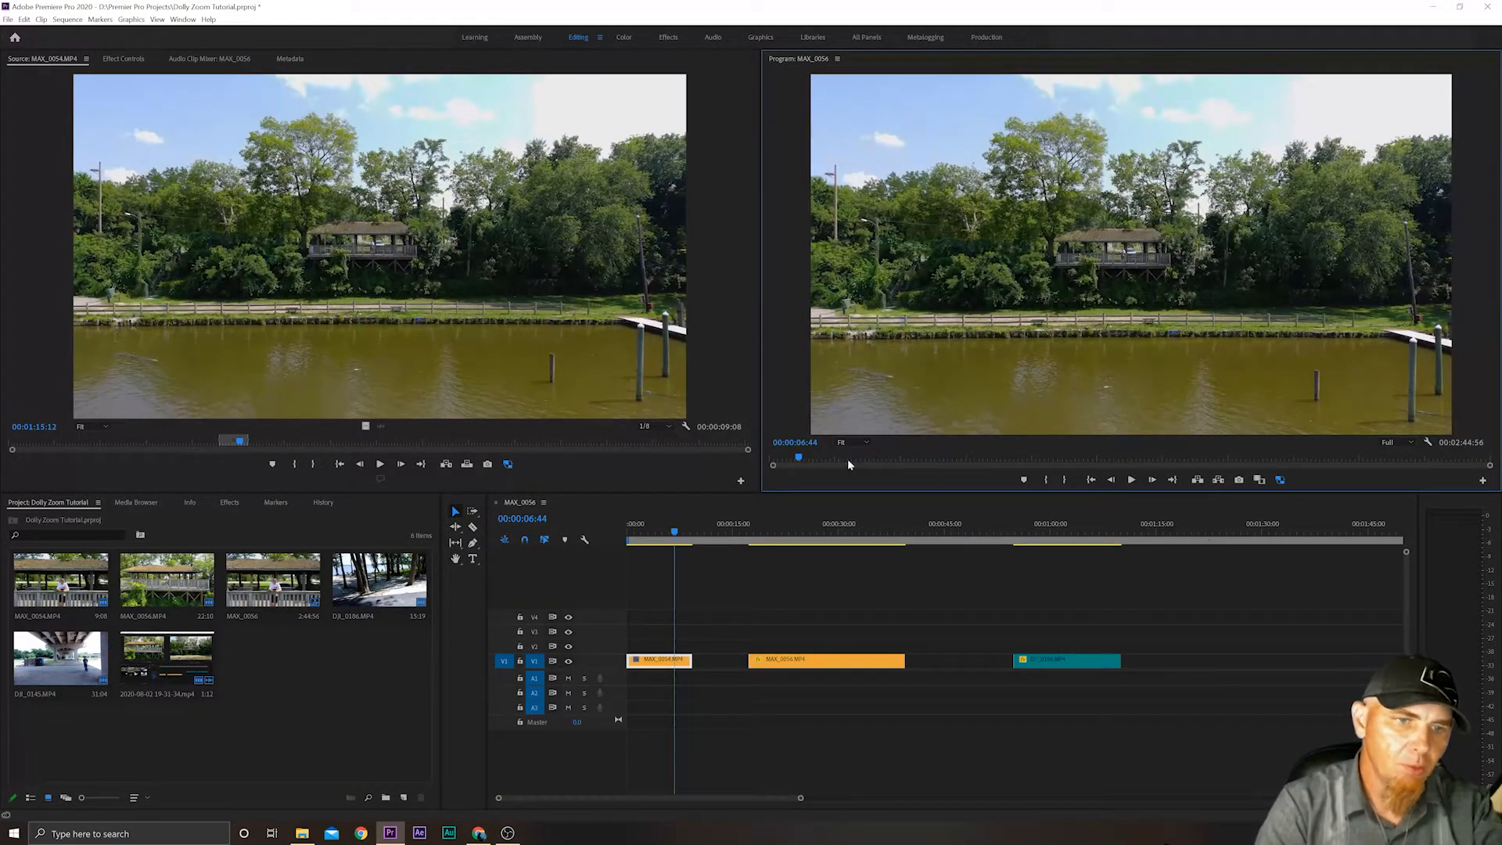
left_click(649, 535)
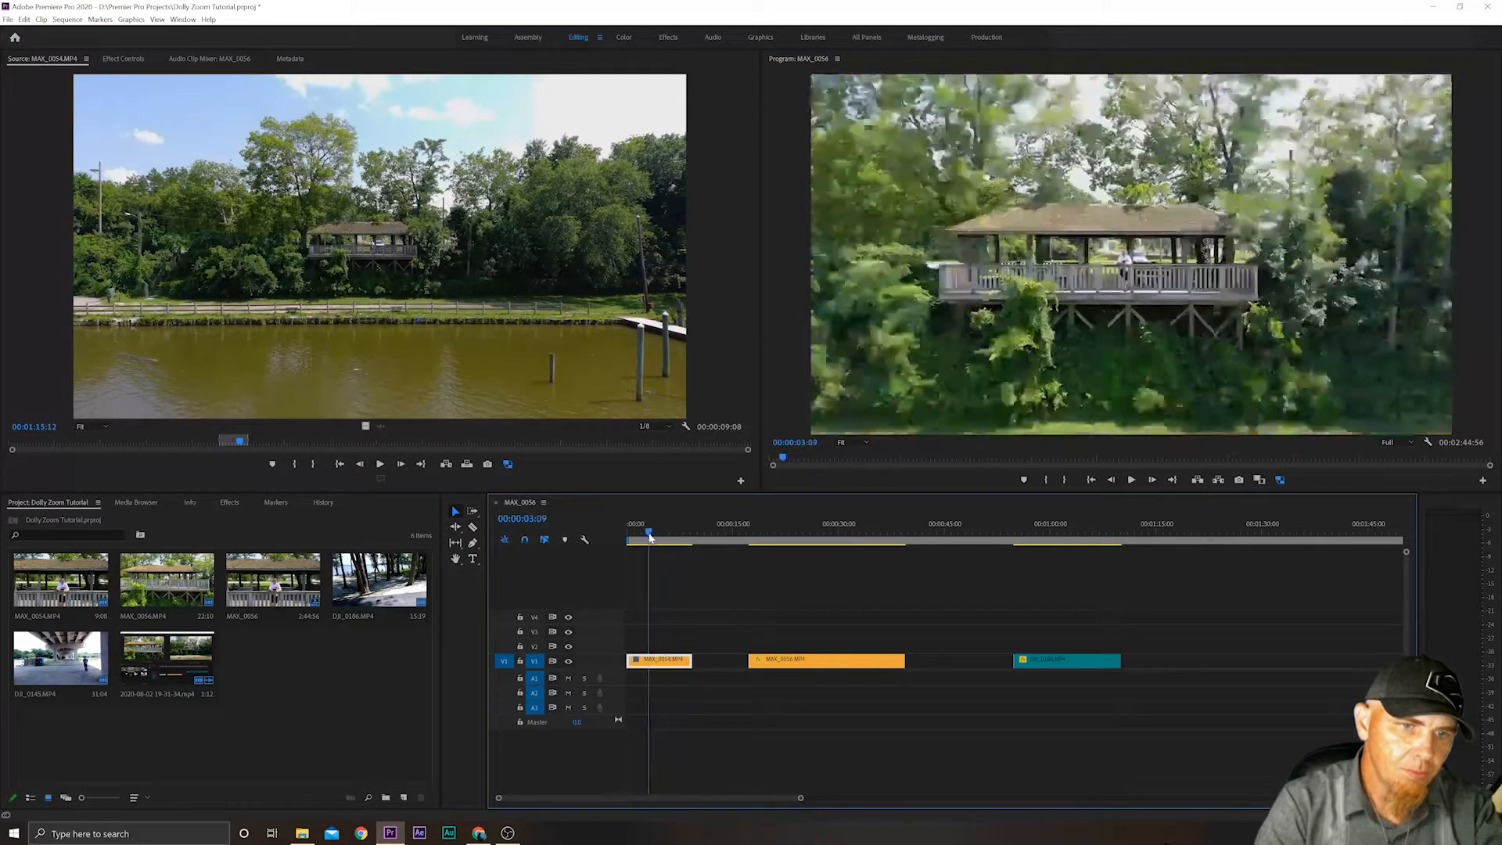
mouse_move(649, 535)
left_mouse_down()
mouse_move(664, 532)
mouse_move(627, 527)
mouse_move(667, 536)
left_mouse_up()
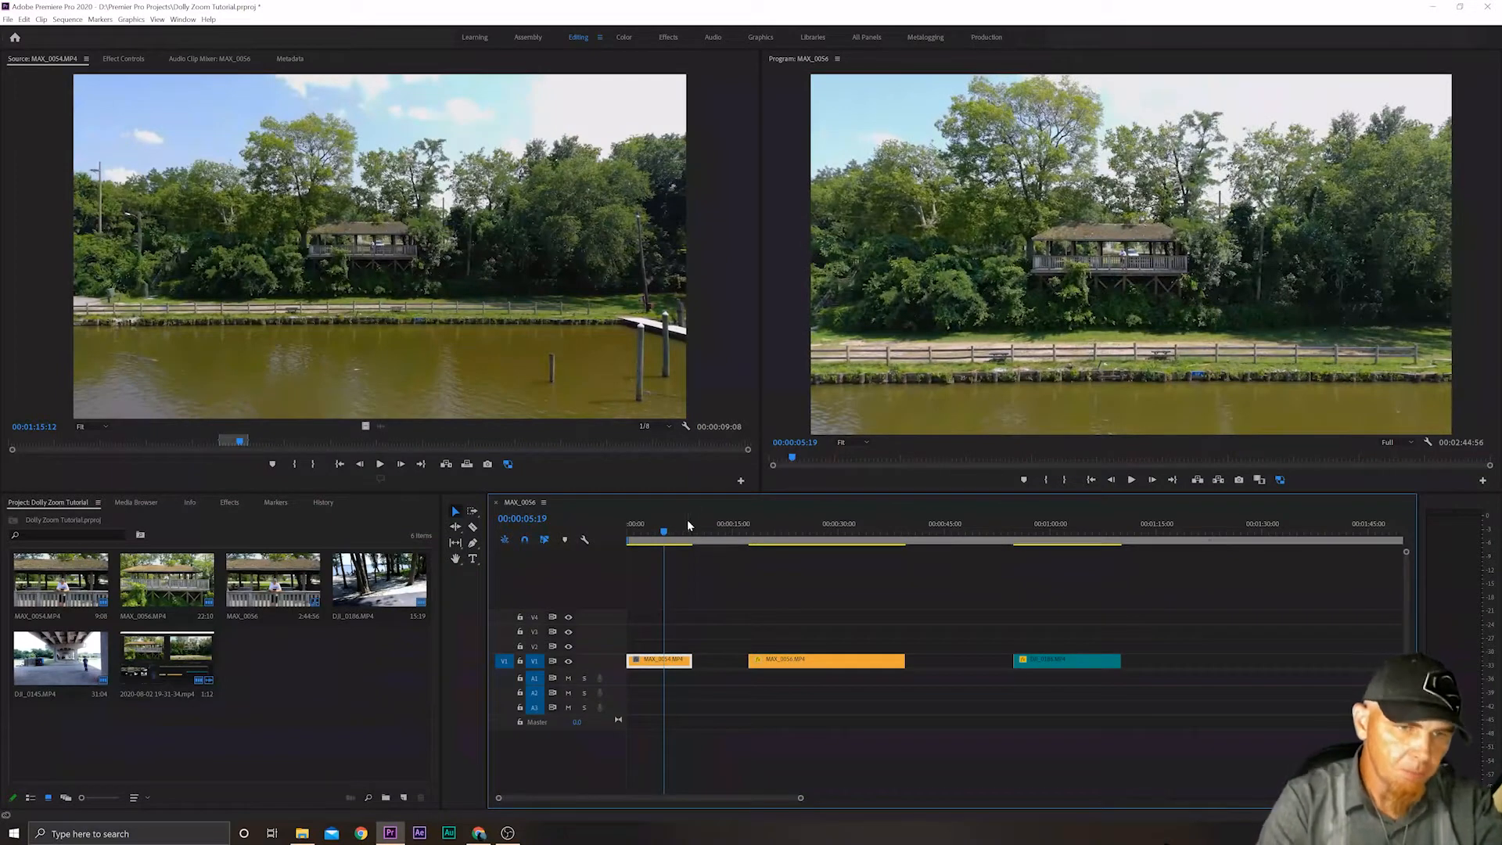
View the Attach Proxies options for the MAX_0054.MP4 source clip without attaching a file.
left_click(131, 739)
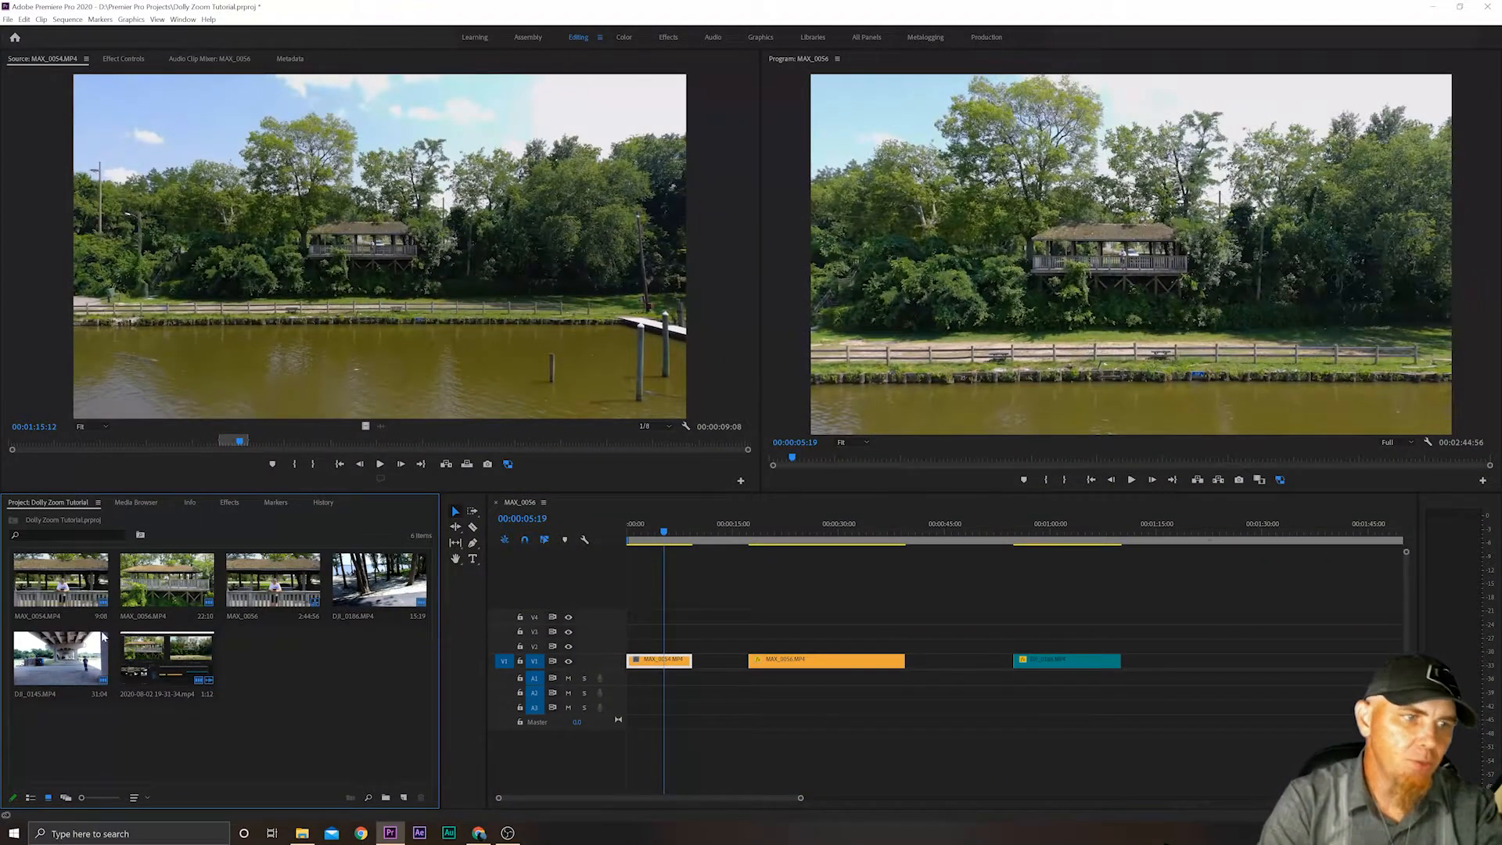
right_click(56, 582)
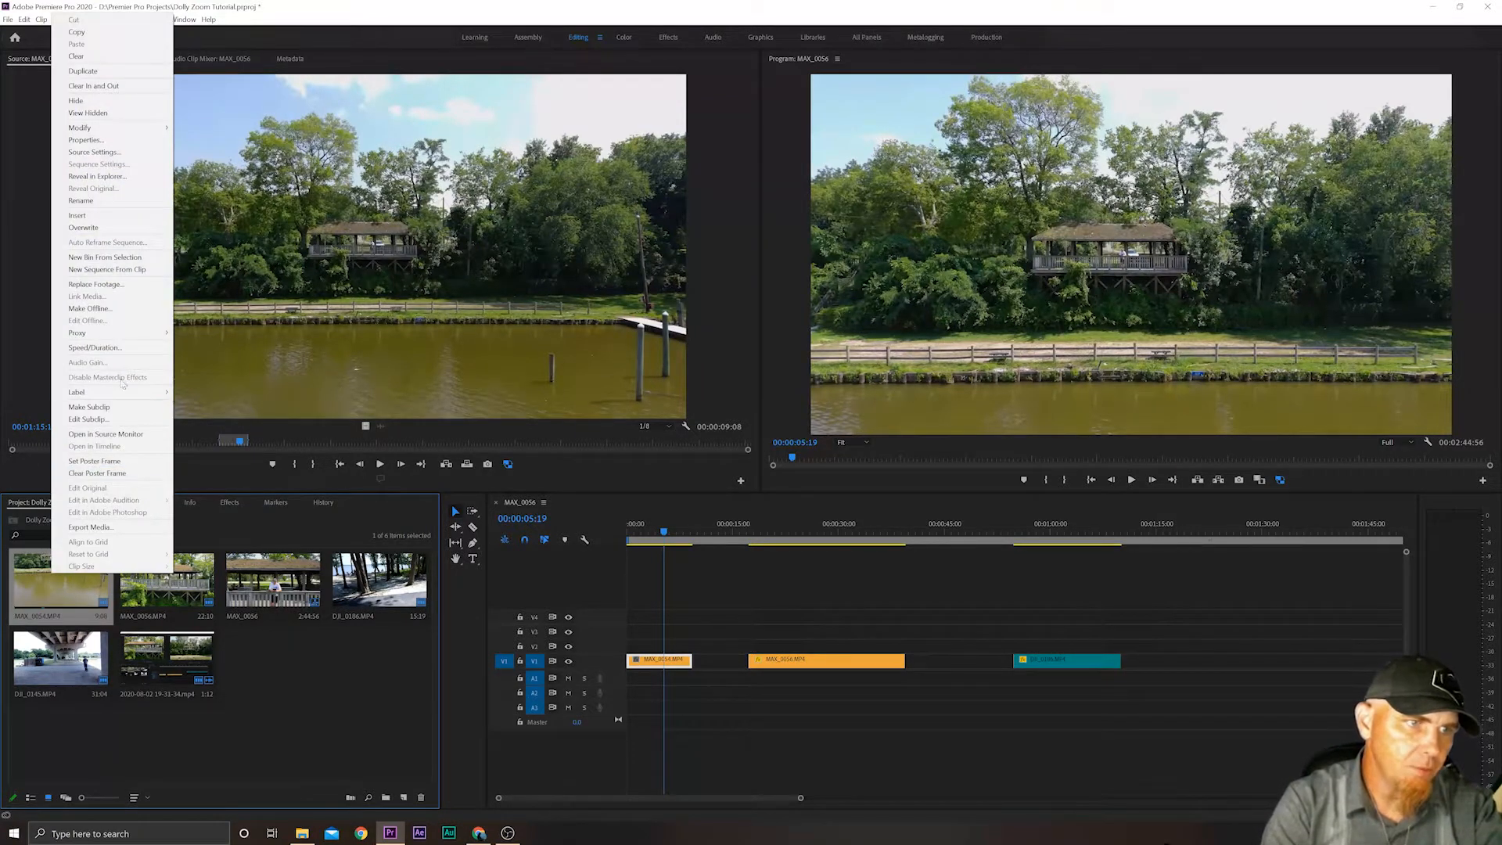
mouse_move(126, 338)
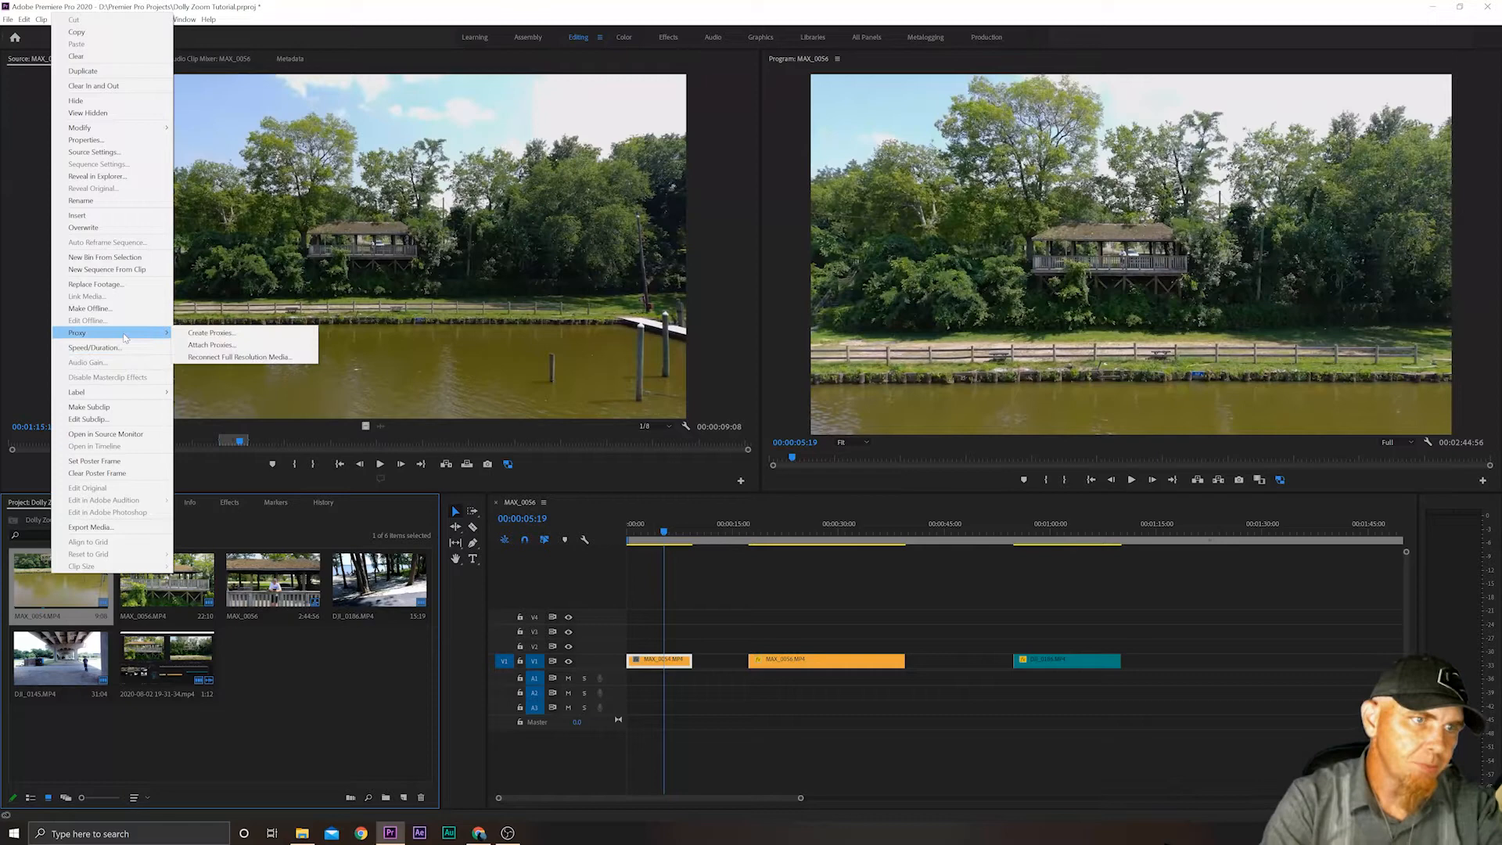
left_click(213, 349)
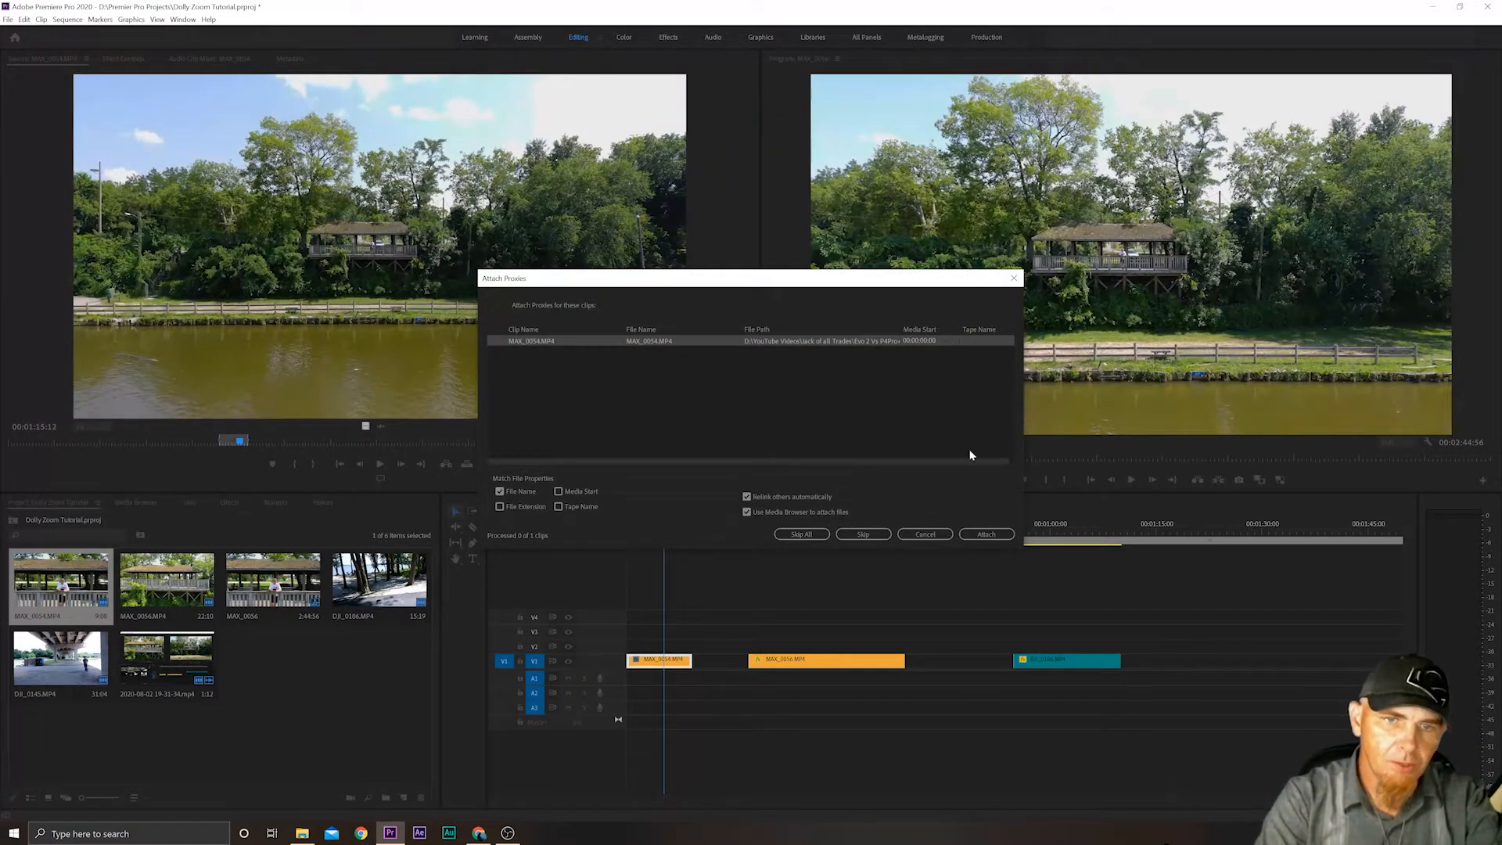
left_click(1014, 277)
Enable Scale animation on the MAX_0054.MP4 timeline clip with a starting keyframe at 00:00:00:00.
left_click(630, 532)
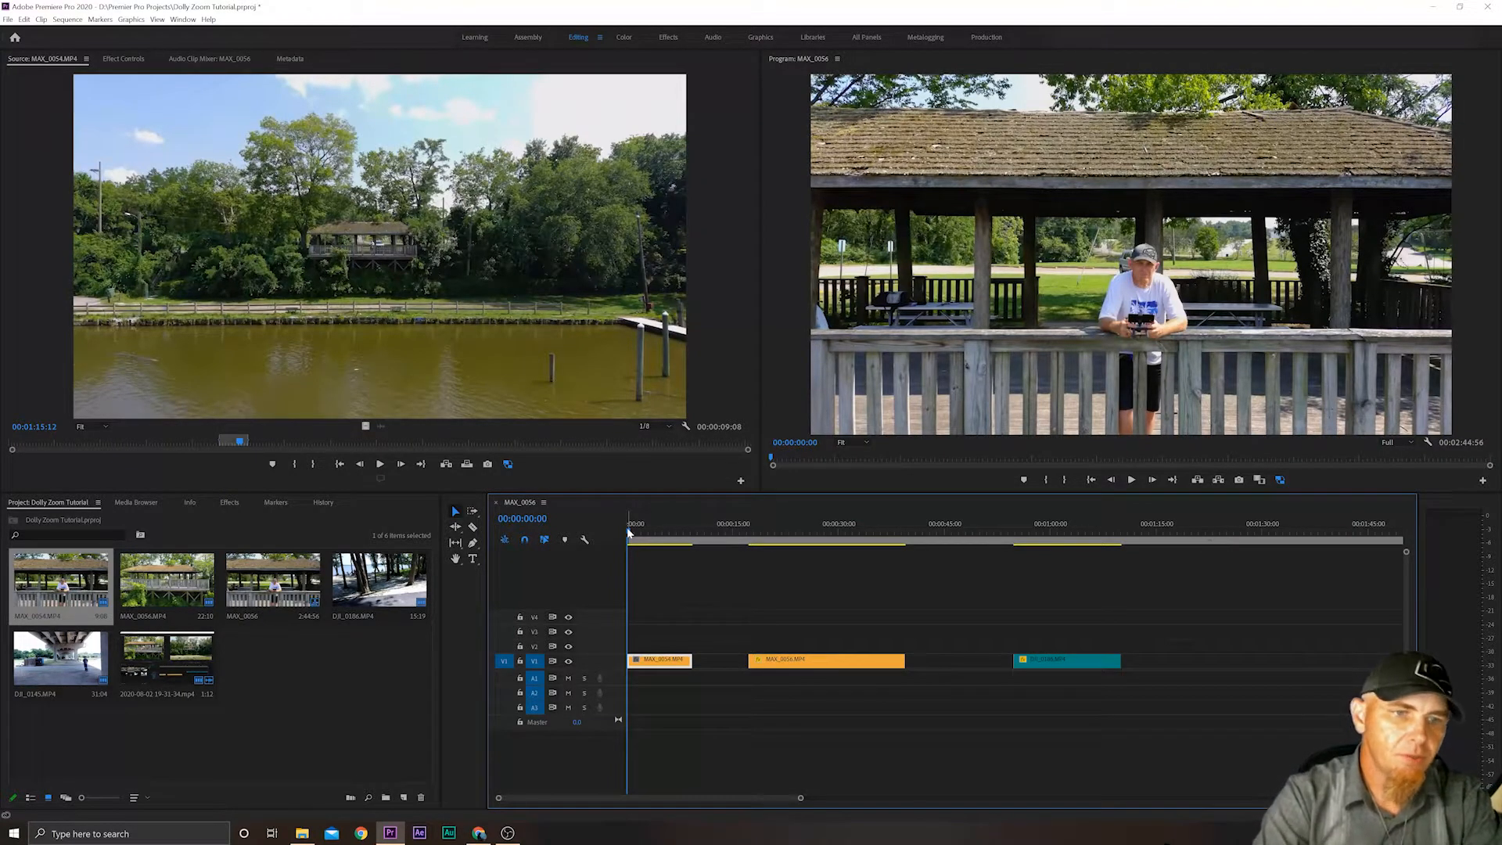
mouse_move(628, 530)
left_mouse_down()
mouse_move(678, 530)
mouse_move(609, 531)
left_mouse_up()
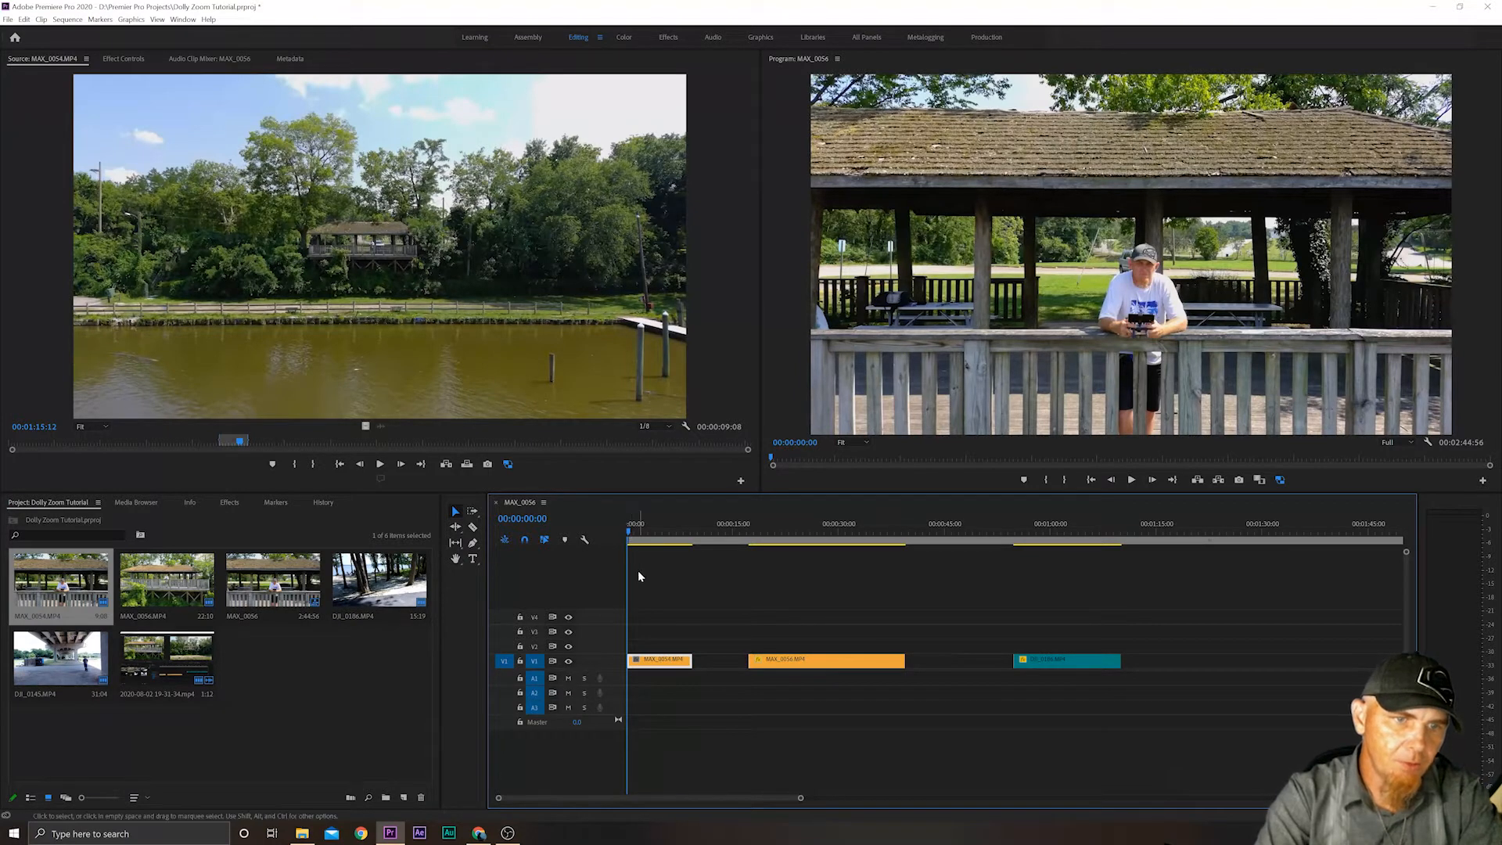
left_click(123, 59)
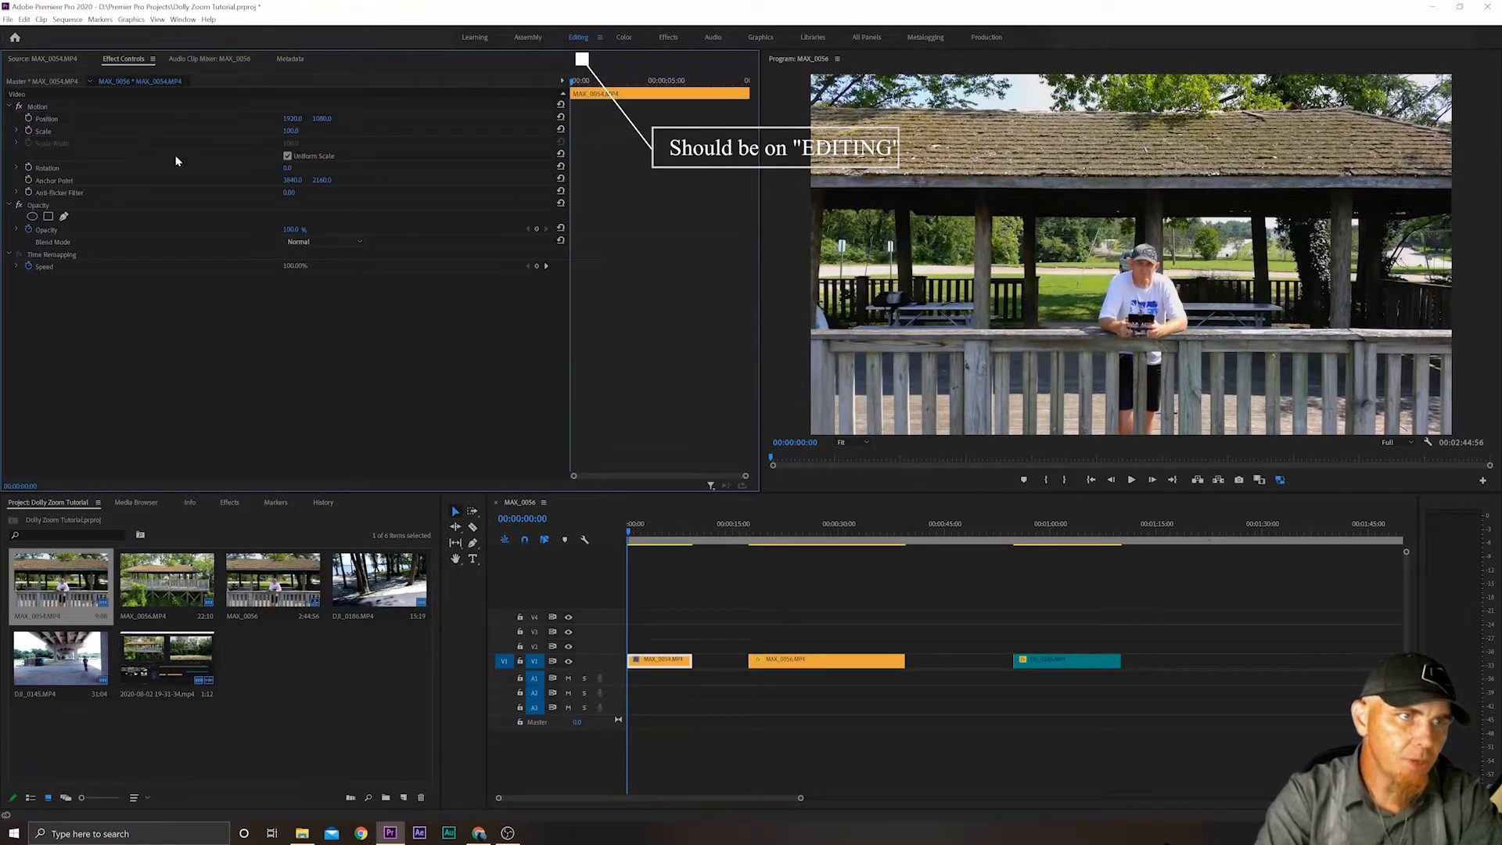
left_click(29, 131)
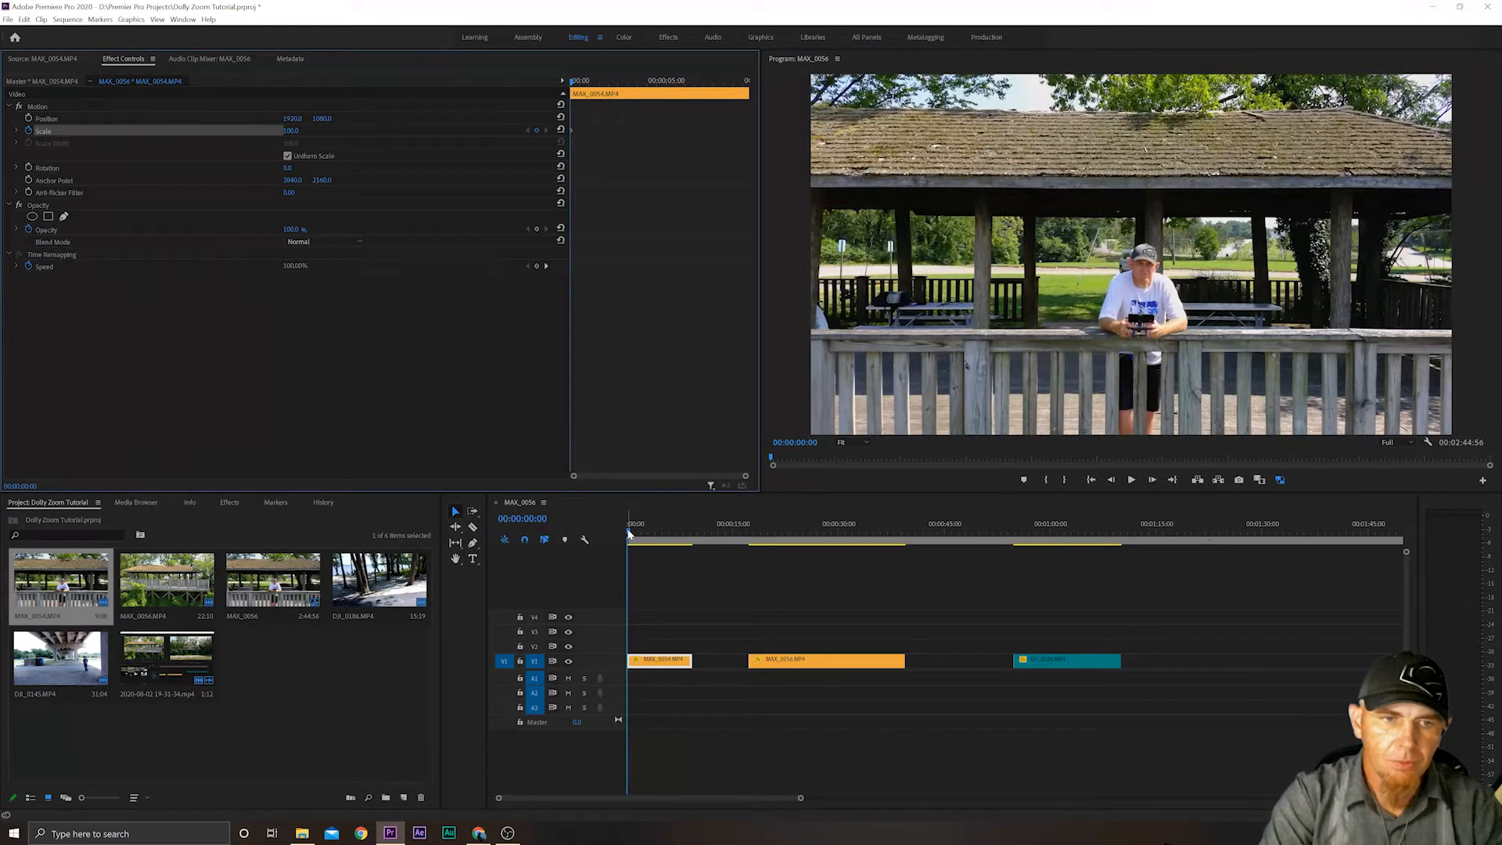
mouse_move(629, 535)
left_mouse_down()
mouse_move(694, 537)
mouse_move(612, 551)
left_mouse_up()
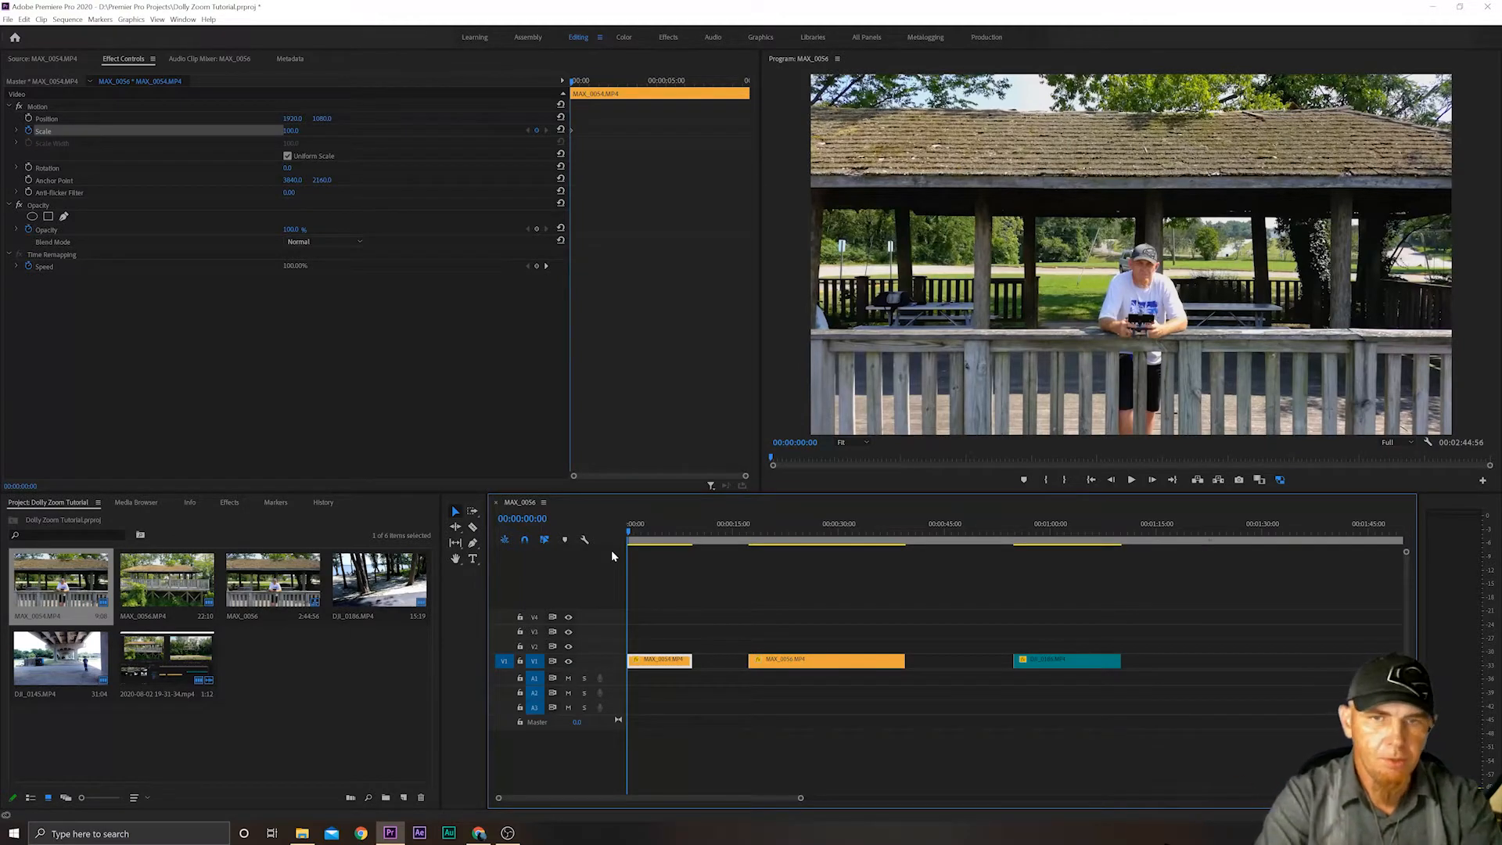
Place the playhead on the last visible frame of the MAX_0054.MP4 clip, at 00:00:09:19.
left_click_drag(626, 527, 691, 525)
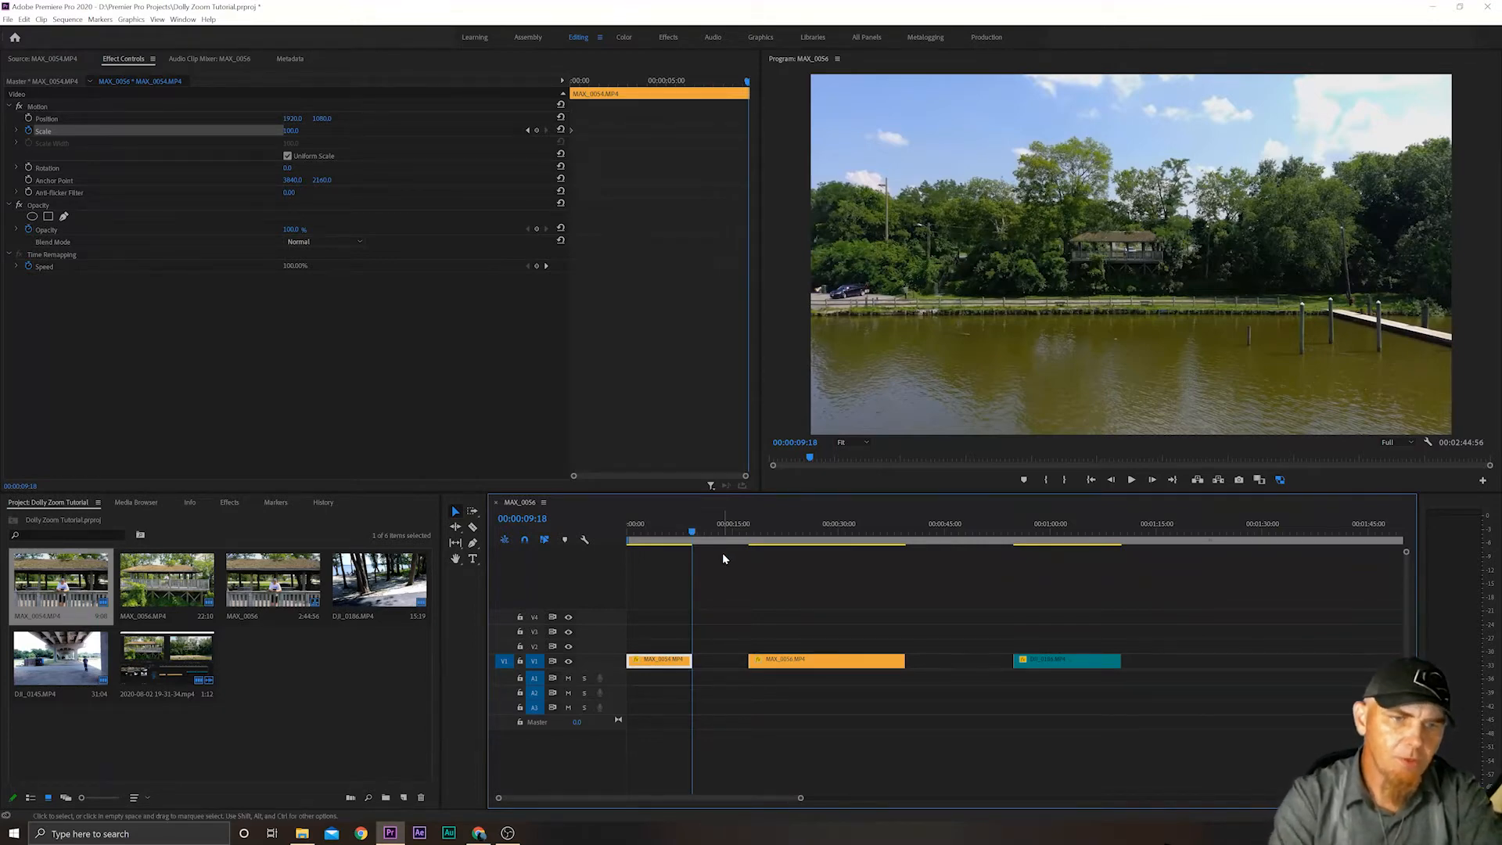
key("Right")
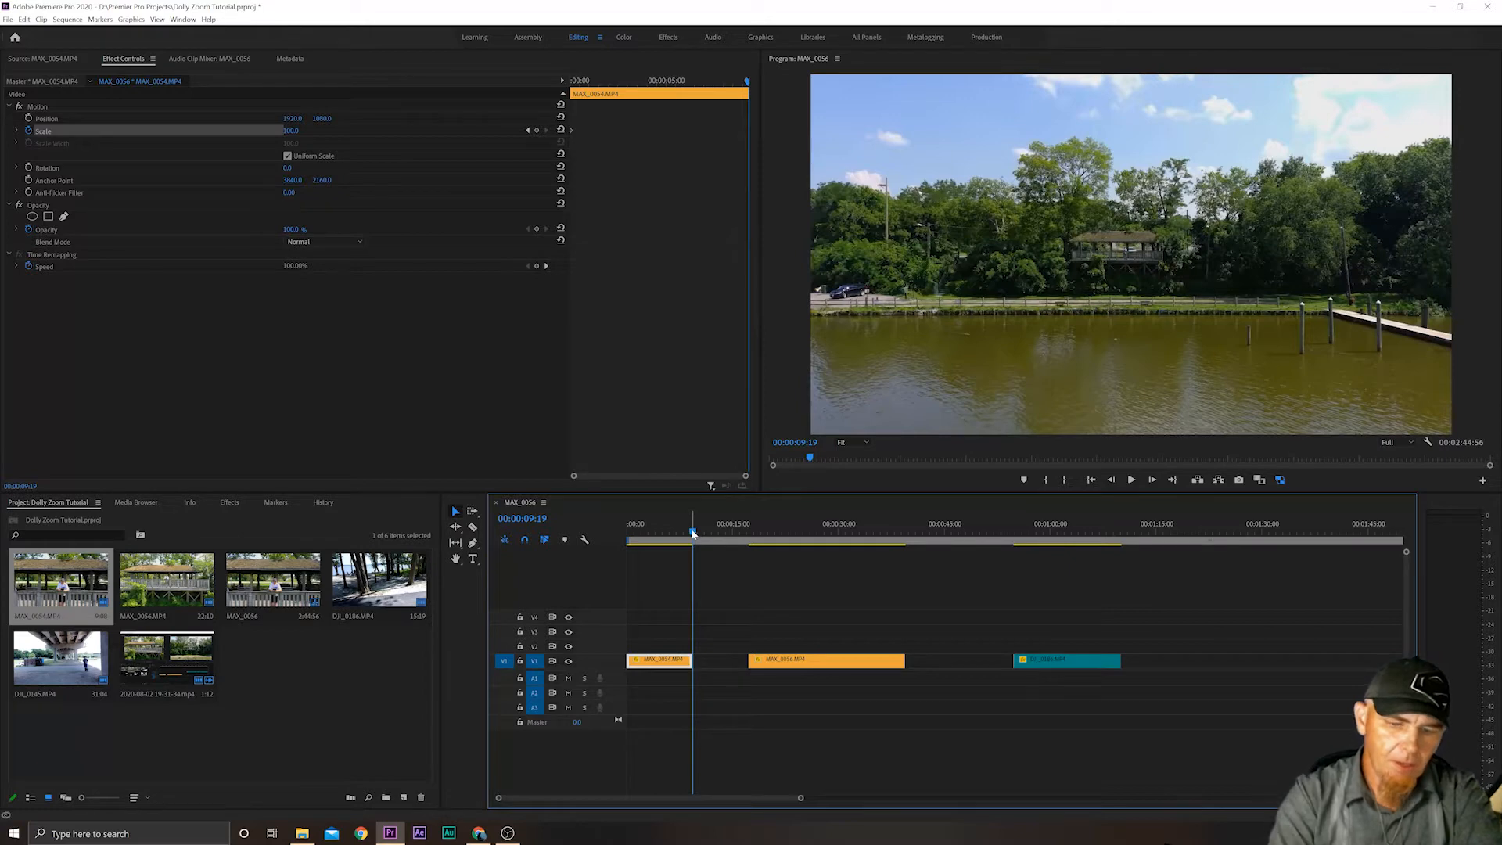
key("Right")
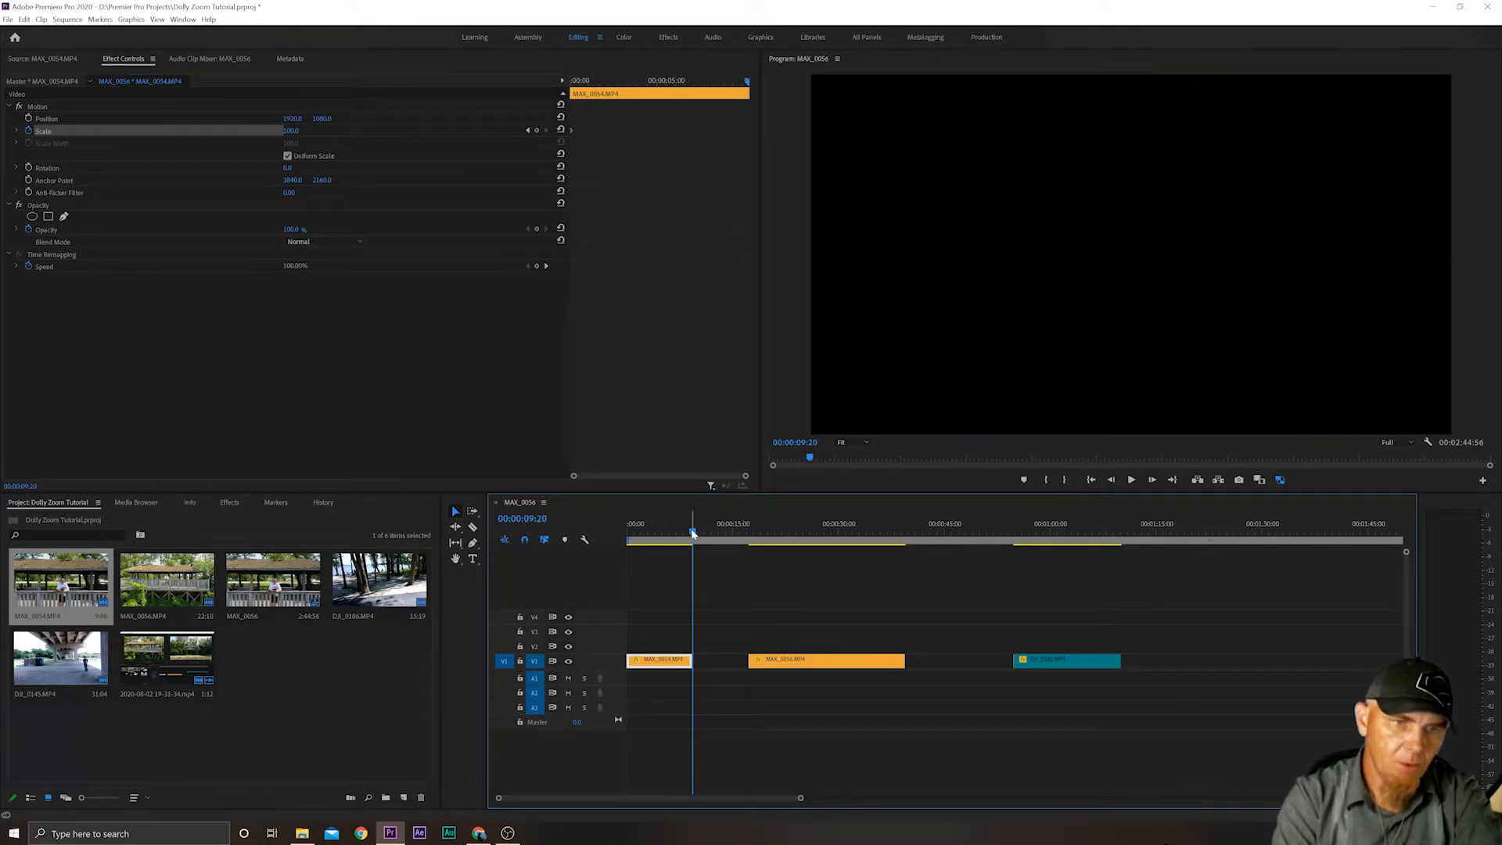
key("Left")
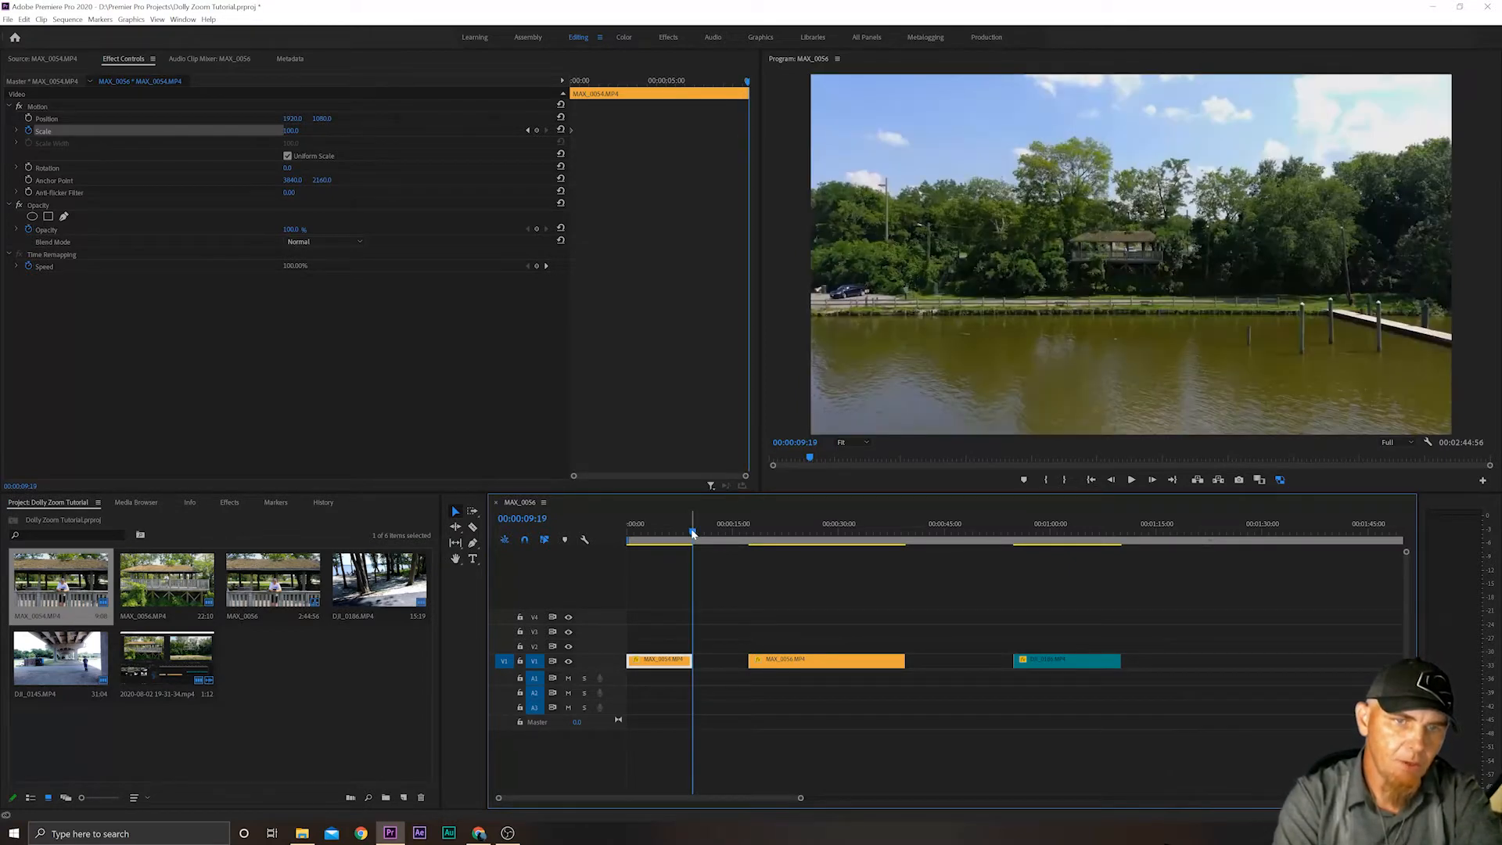
key("Right")
key("Left")
key("Right")
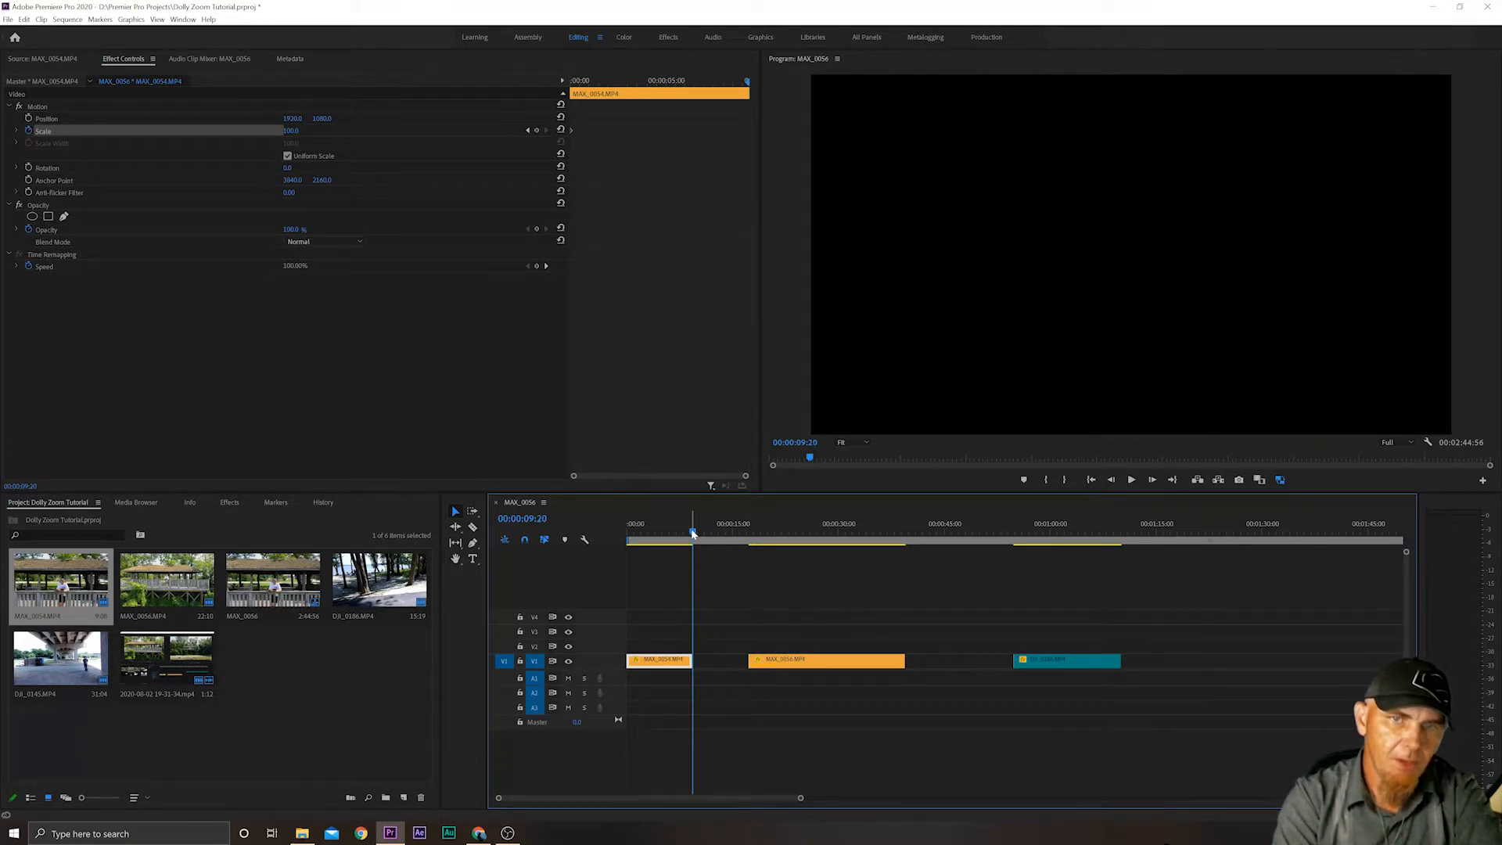
key("Left")
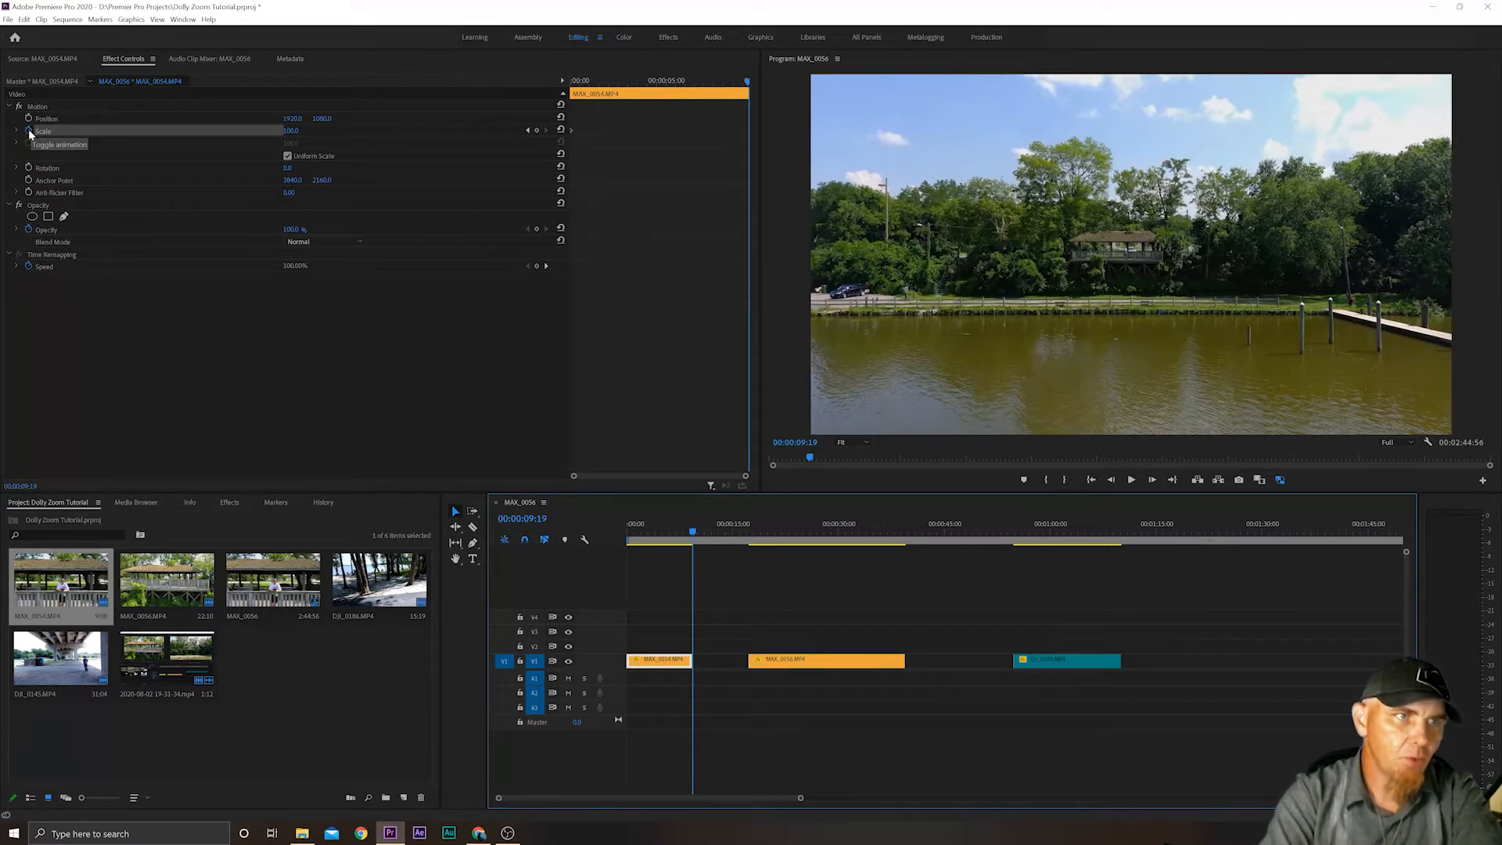
Set the MAX_0054.MP4 clip's Scale to 200 at its last frame as the ending keyframe.
left_click_drag(290, 131, 291, 131)
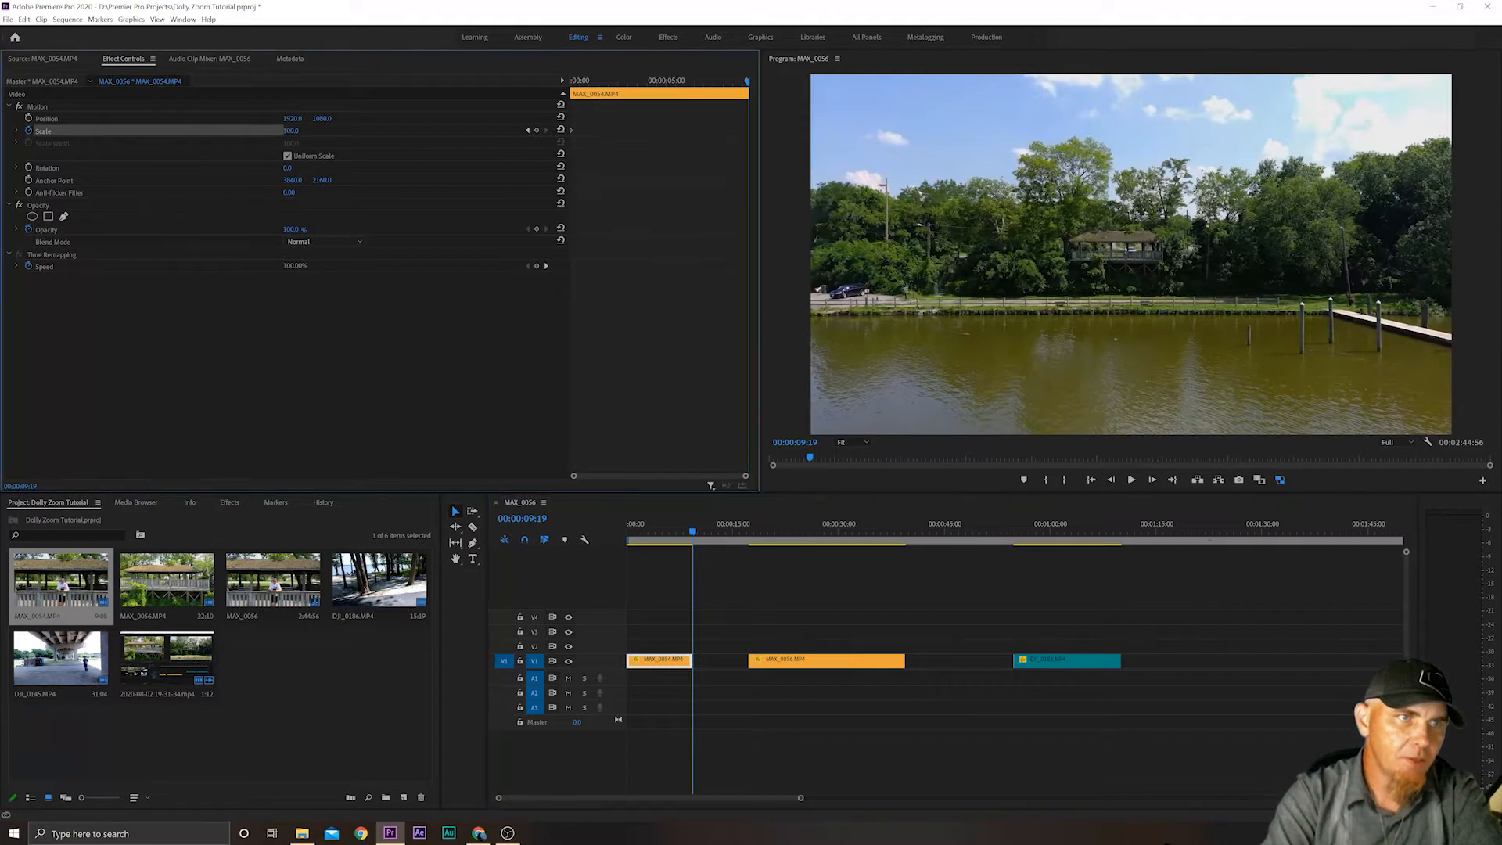
left_click(291, 131)
type("2")
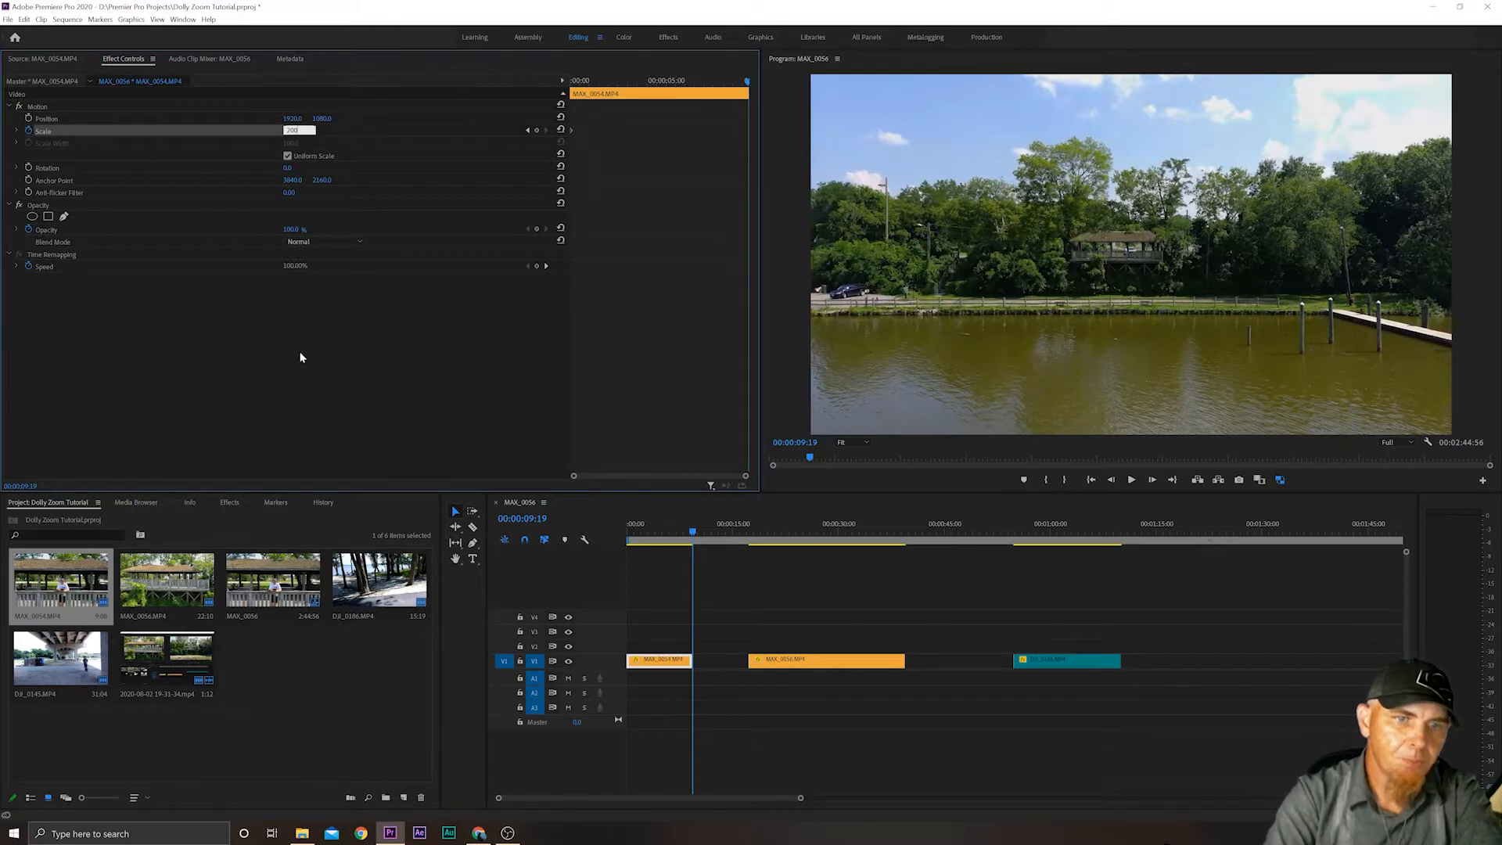
type("00")
key("Return")
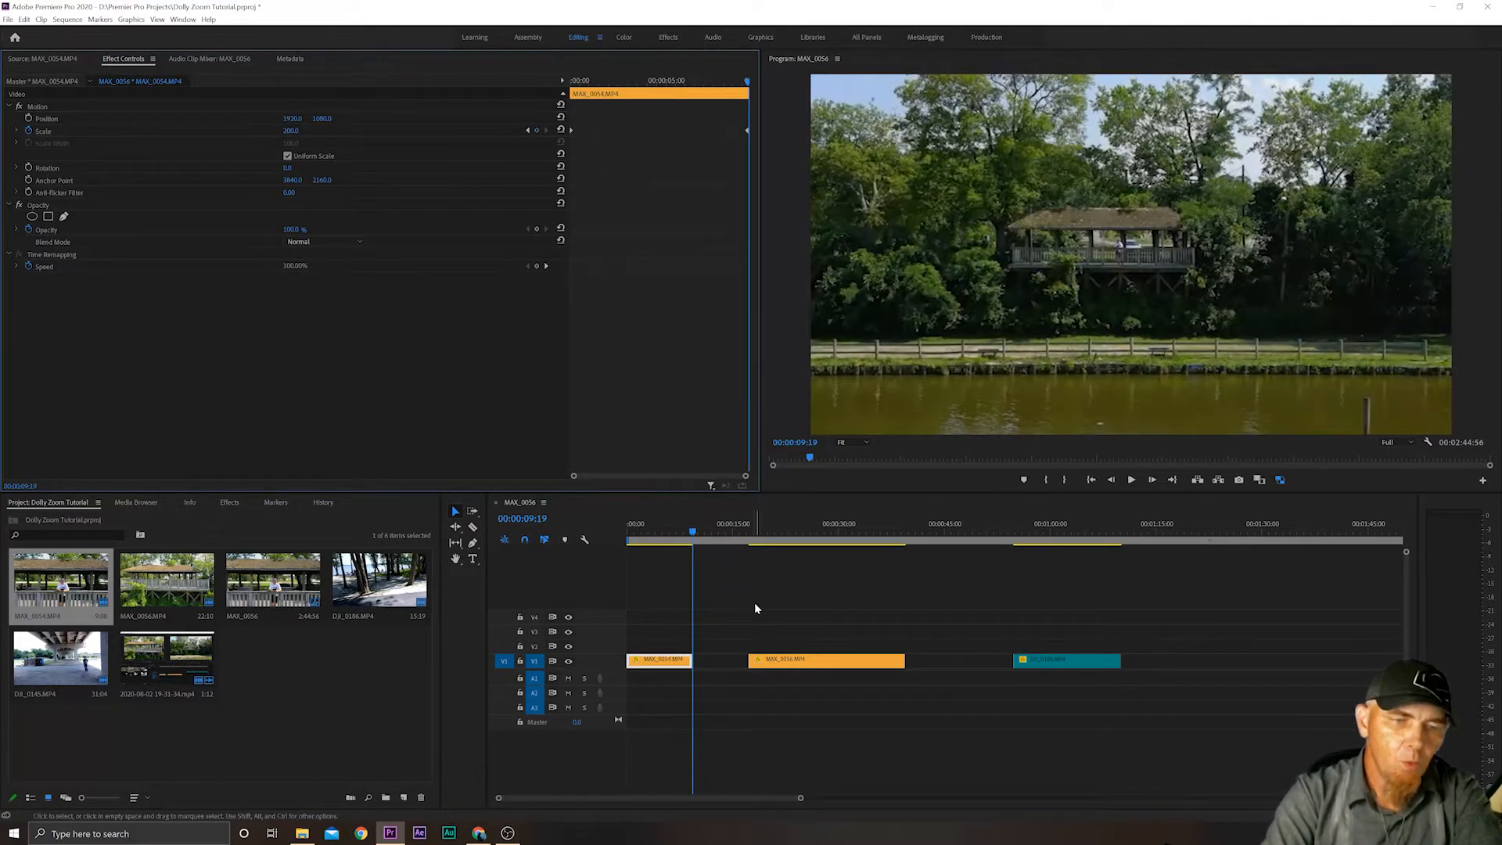
Scrub through the MAX_0054.MP4 clip to check the scale animation, and return the playhead to the sequence start.
left_click_drag(692, 534, 609, 524)
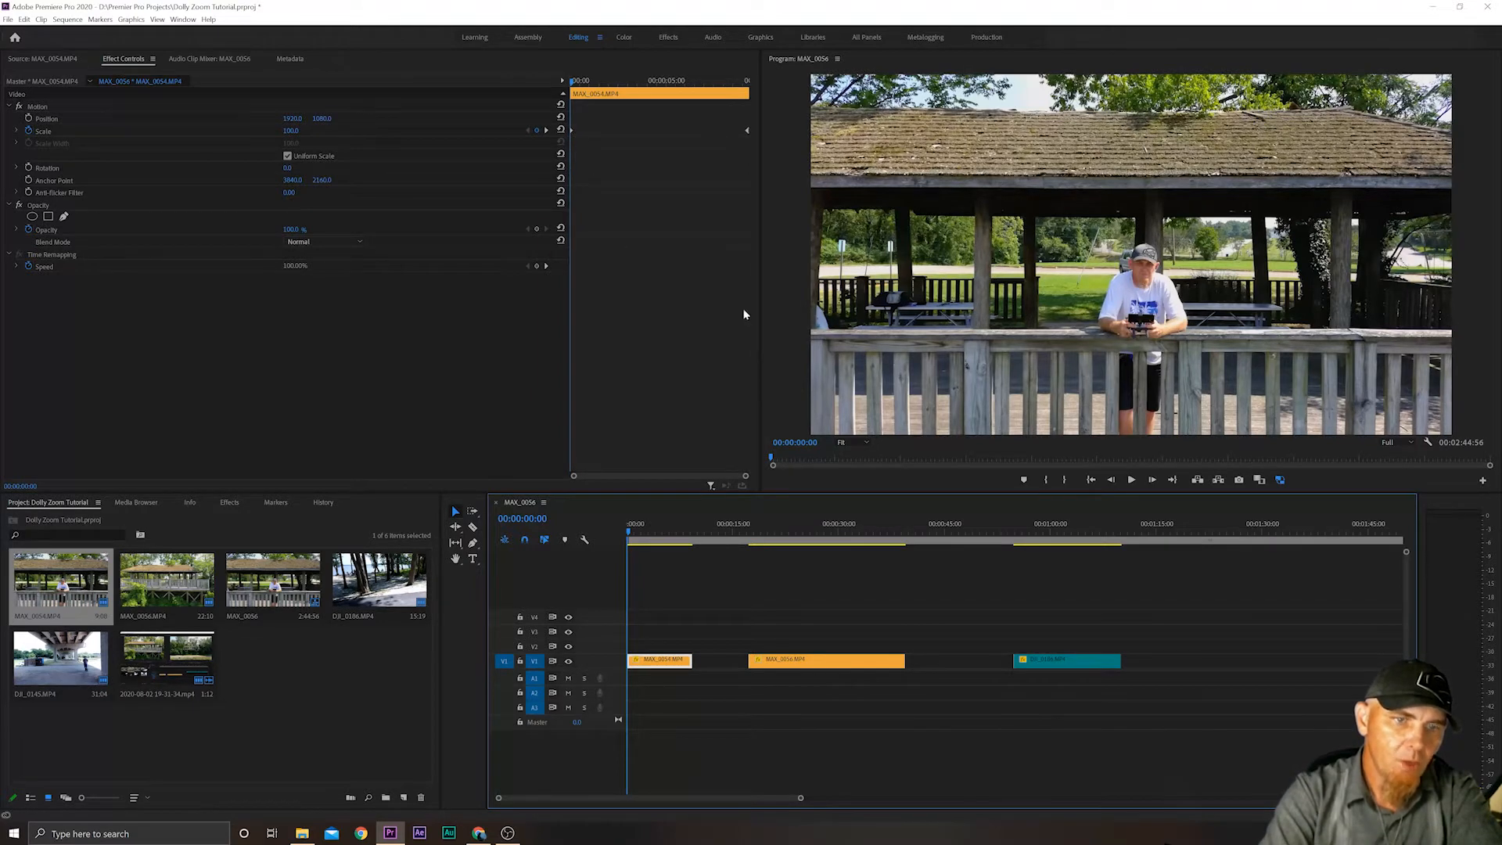
left_click_drag(629, 537, 688, 533)
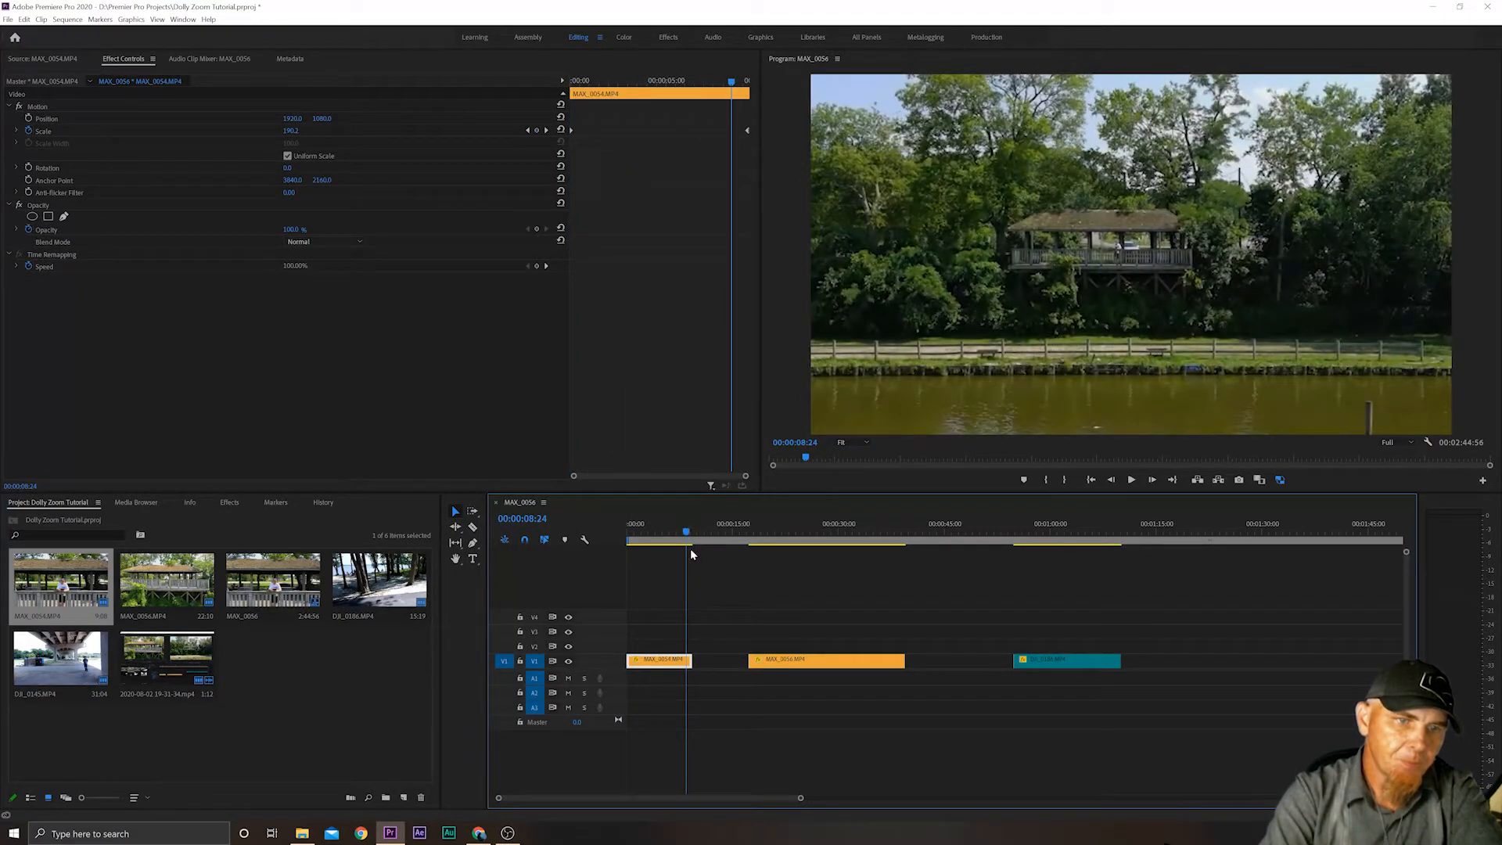
left_click(693, 533)
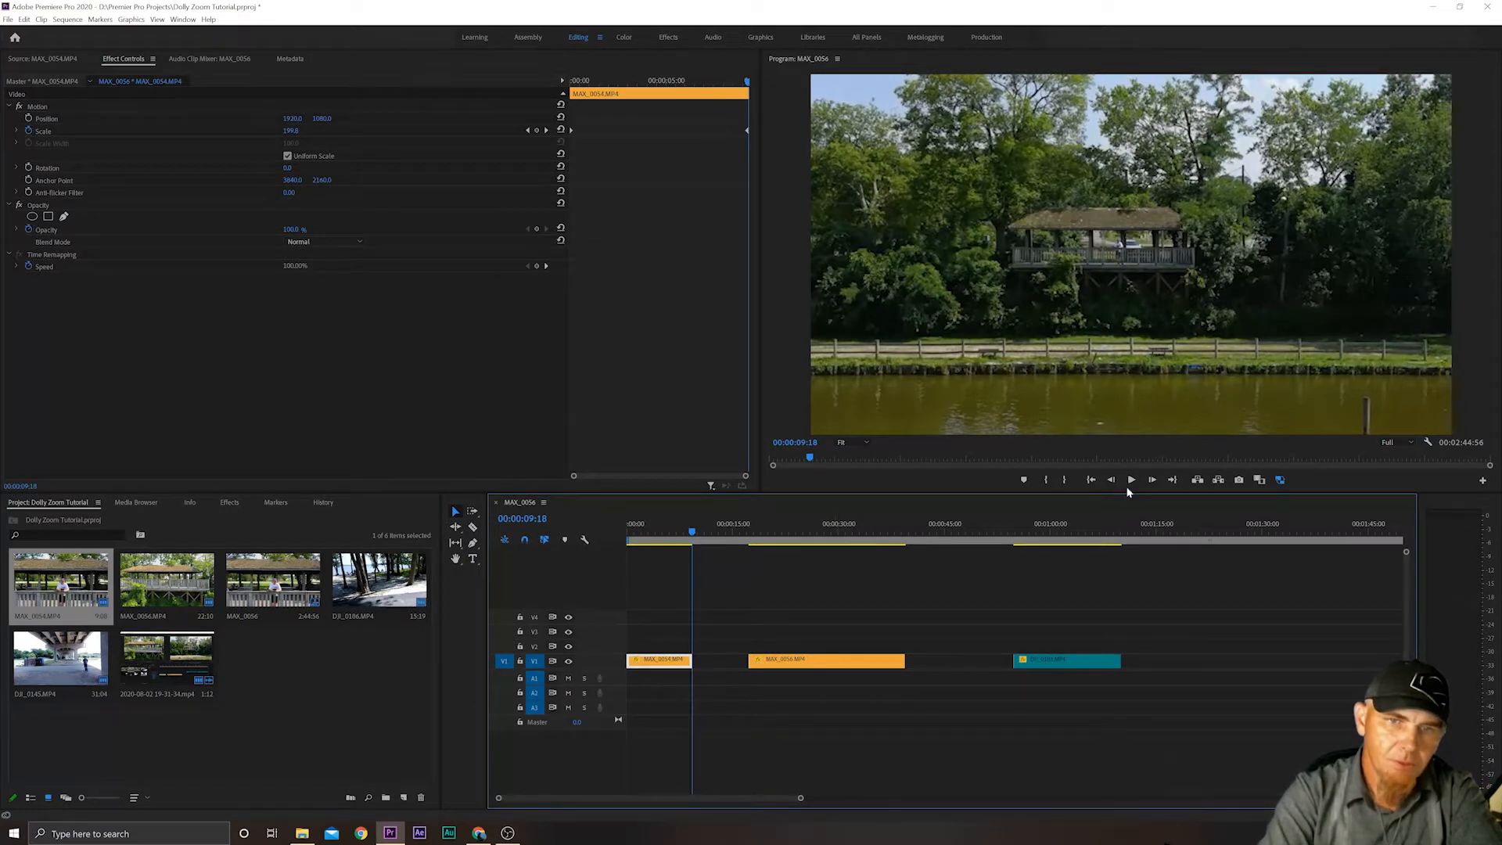
left_click(1091, 480)
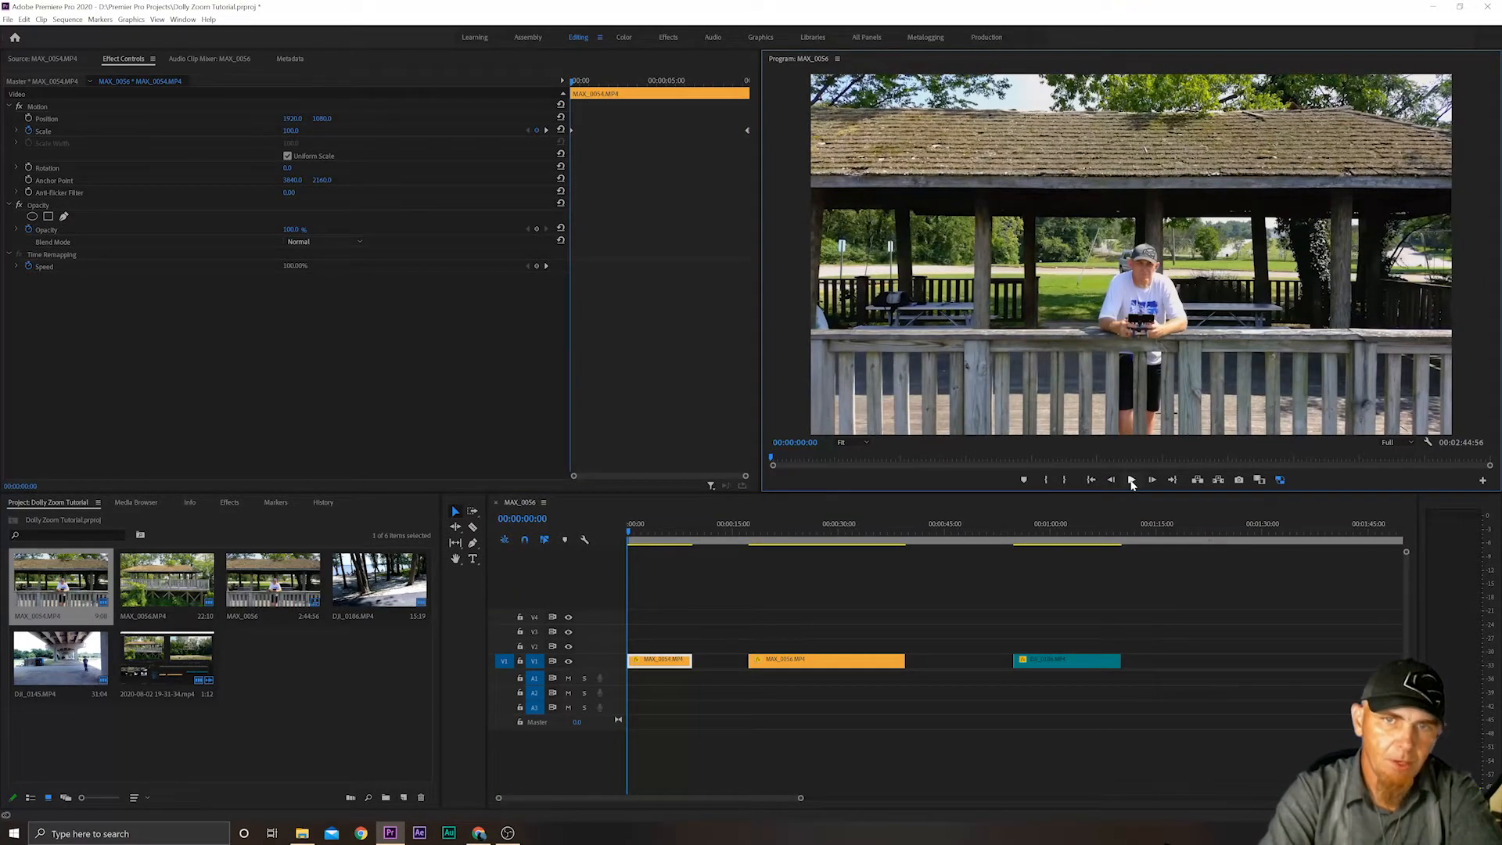
Play back the MAX_0054.MP4 clip to preview its animated scale.
left_click(1131, 479)
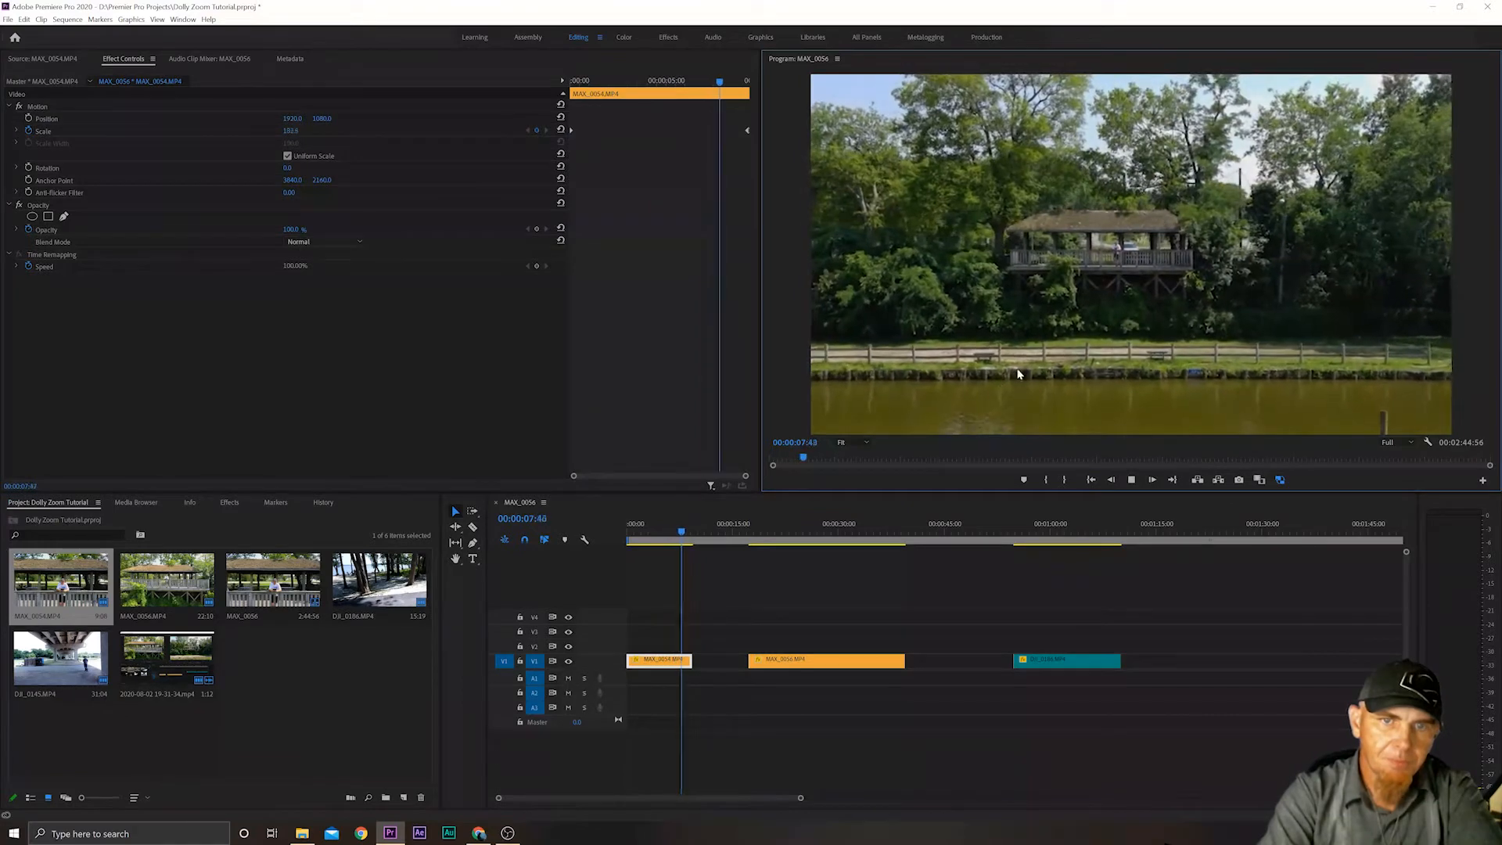
left_click(1131, 479)
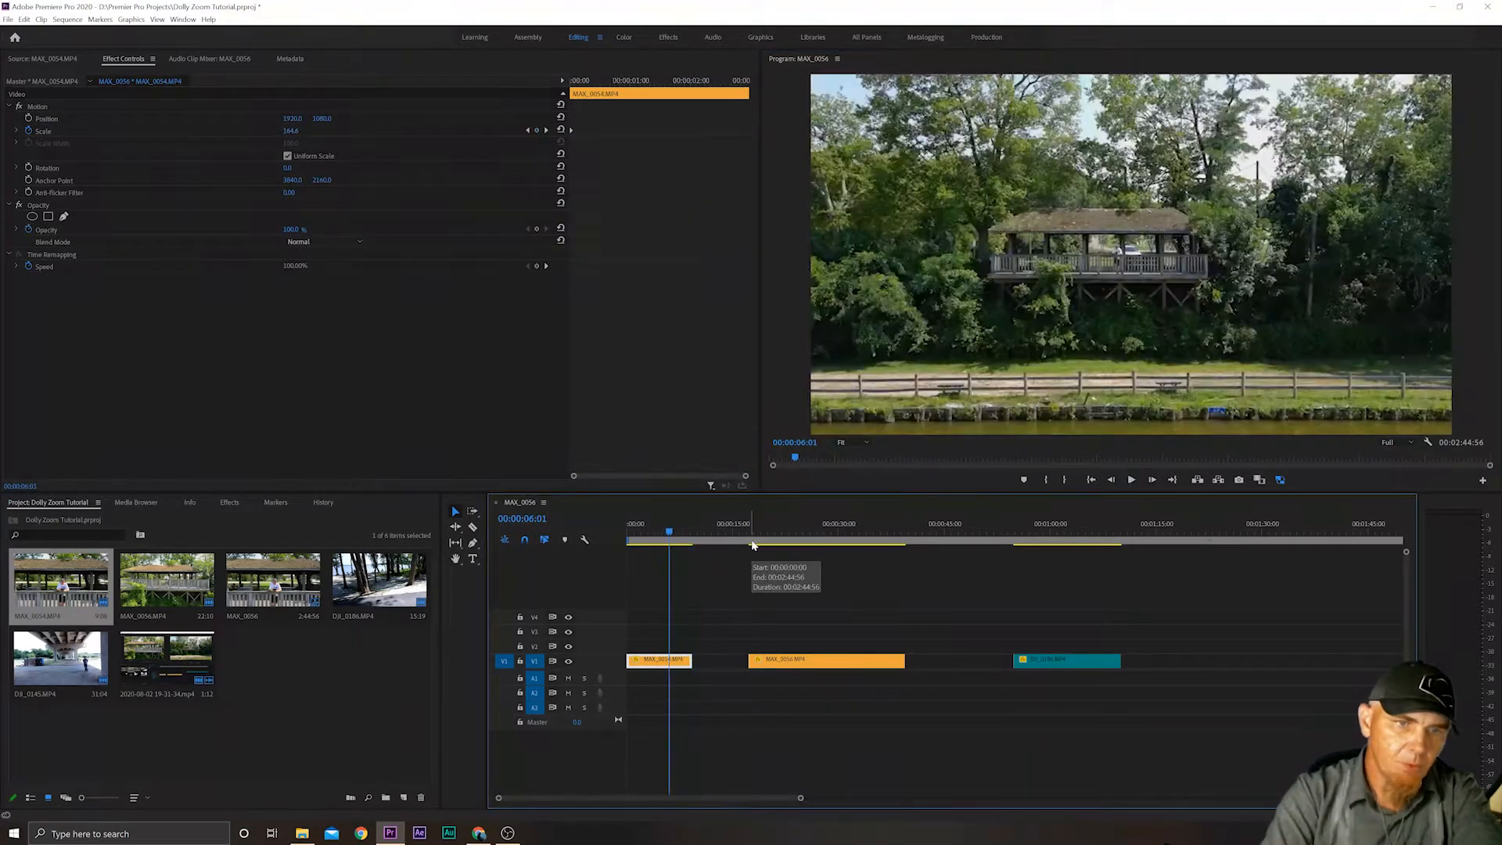
Scrub through the first part of the MAX_0056.MP4 timeline clip and return the playhead to its first frame.
mouse_move(753, 532)
left_mouse_down()
mouse_move(903, 526)
mouse_move(753, 533)
left_mouse_up()
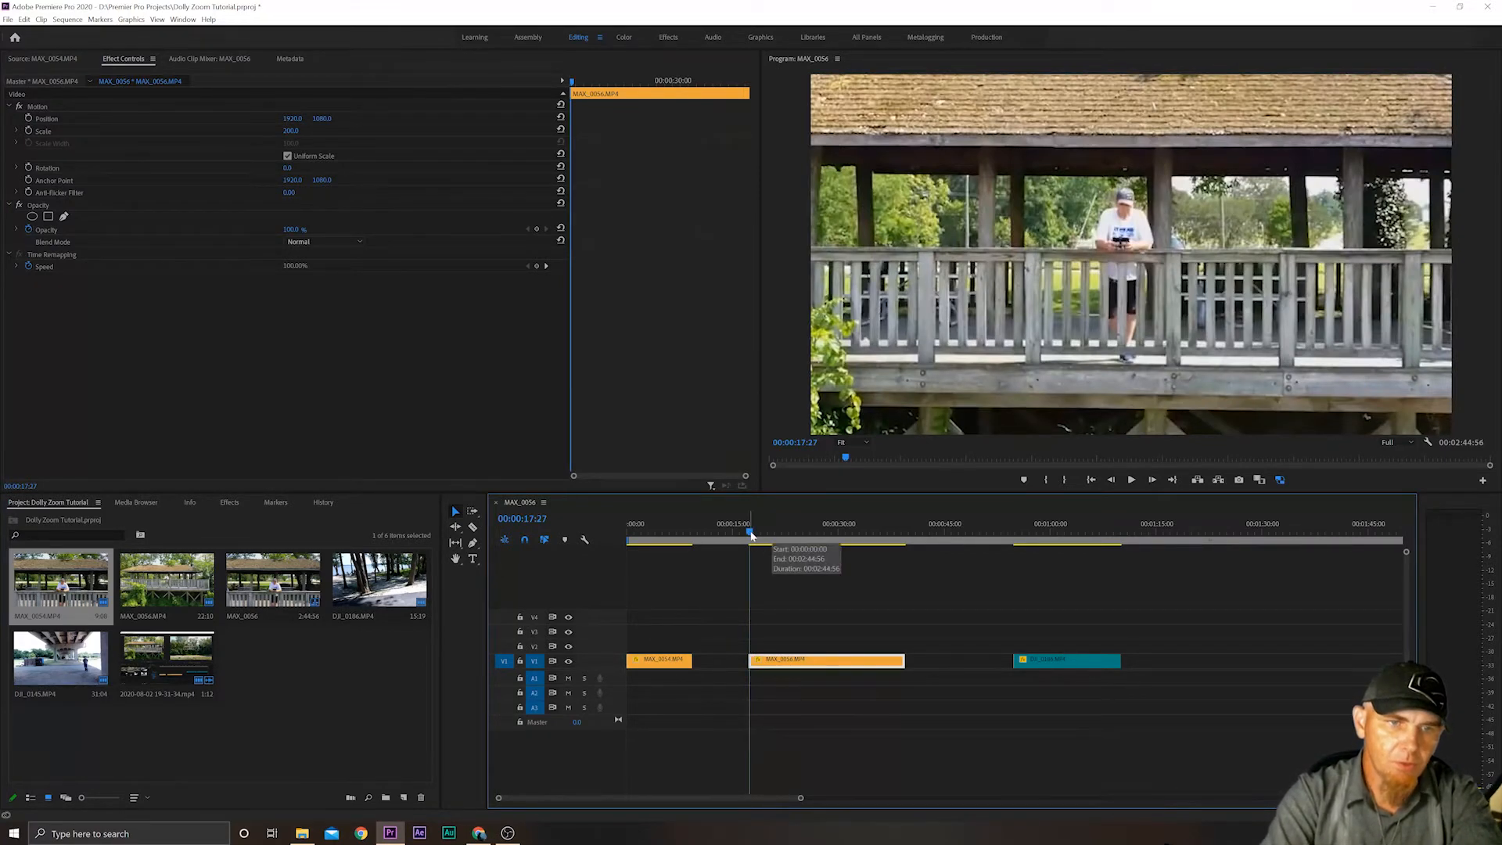
left_click_drag(751, 534, 808, 533)
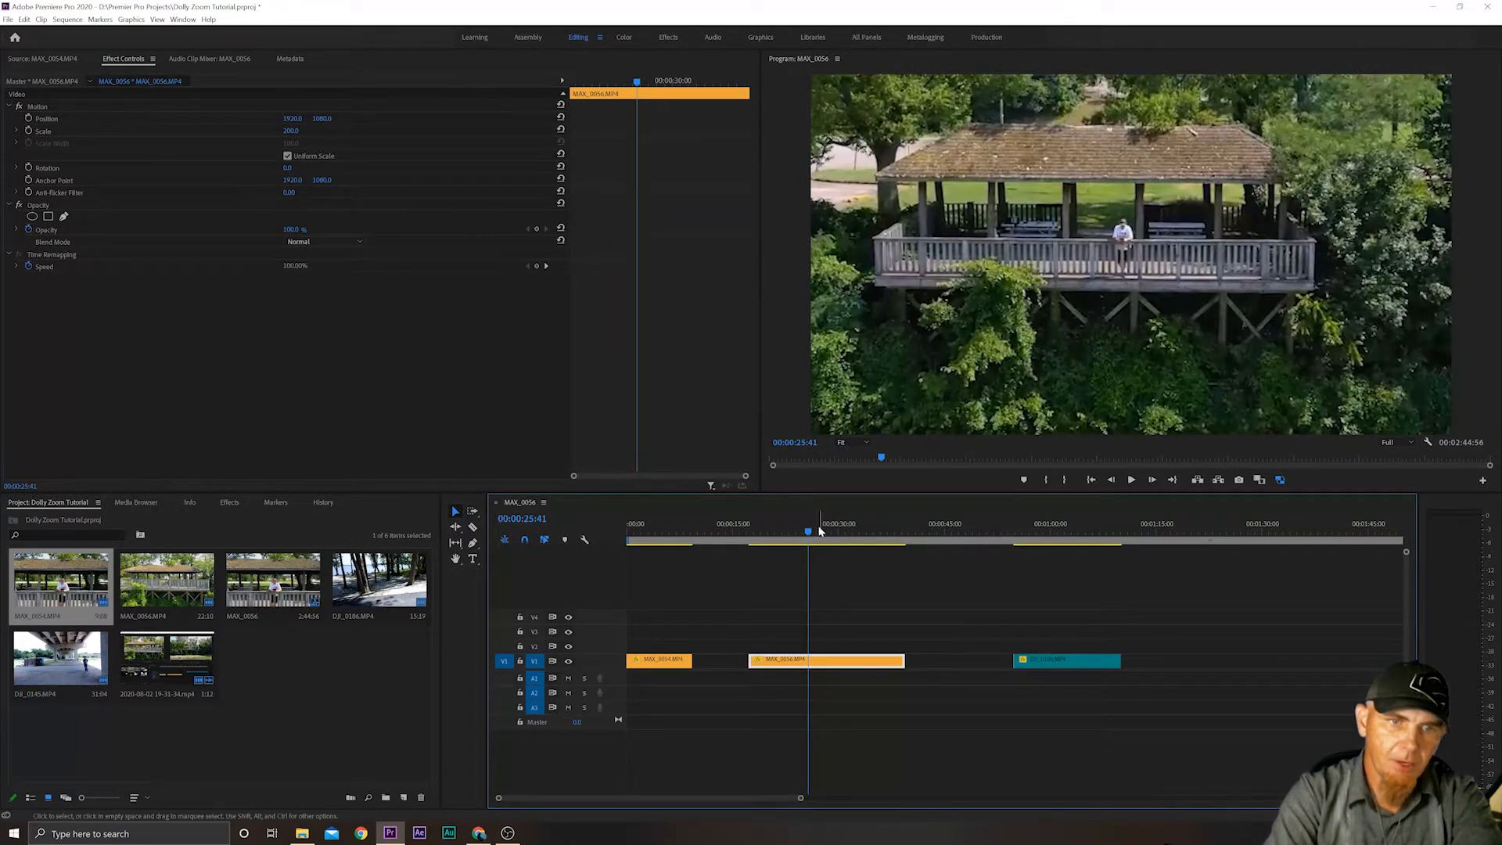
left_click_drag(808, 532, 746, 549)
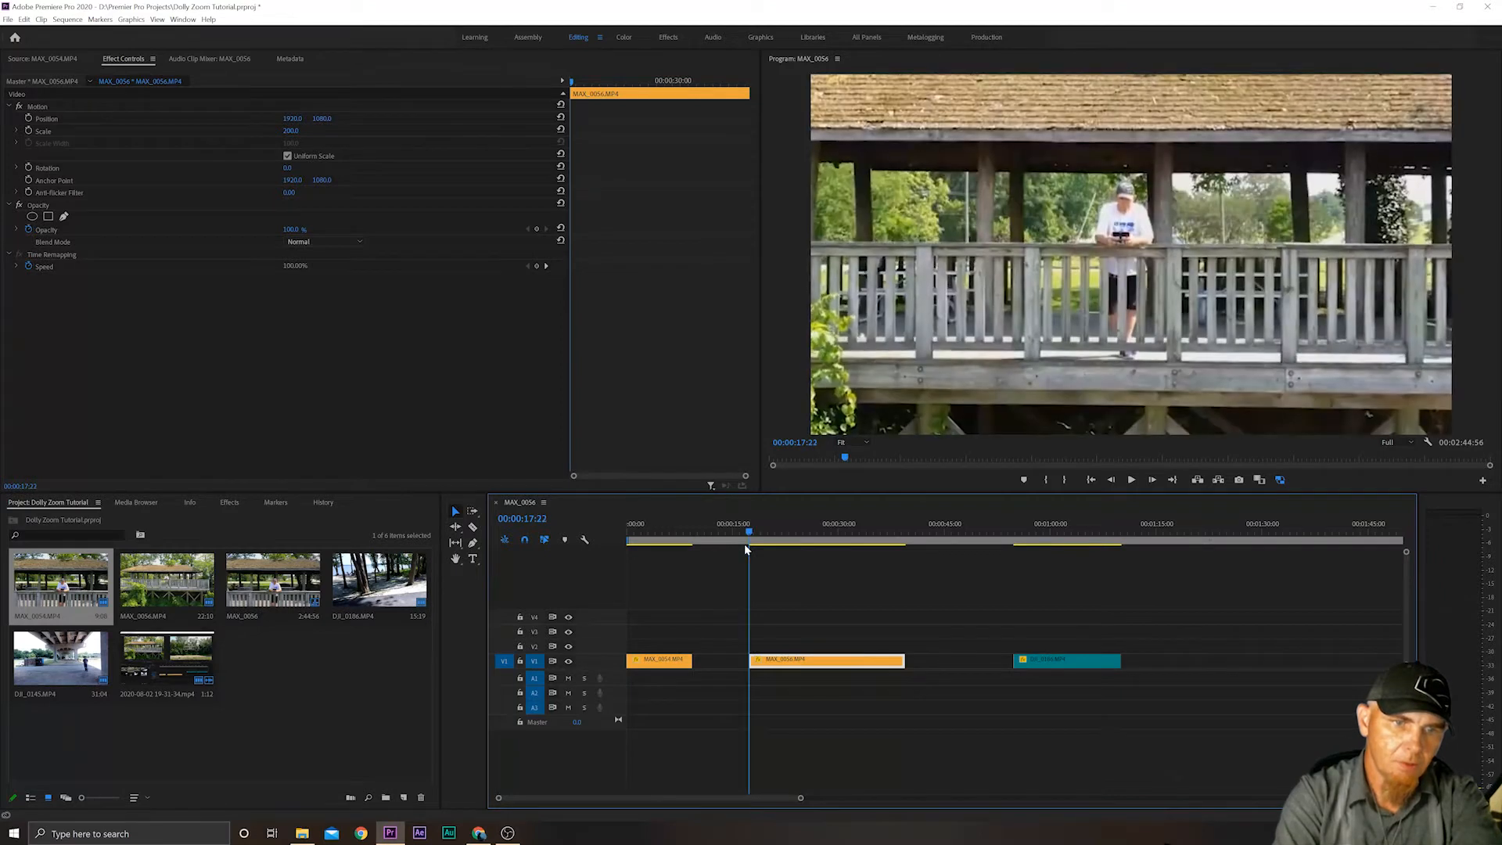
key("Right")
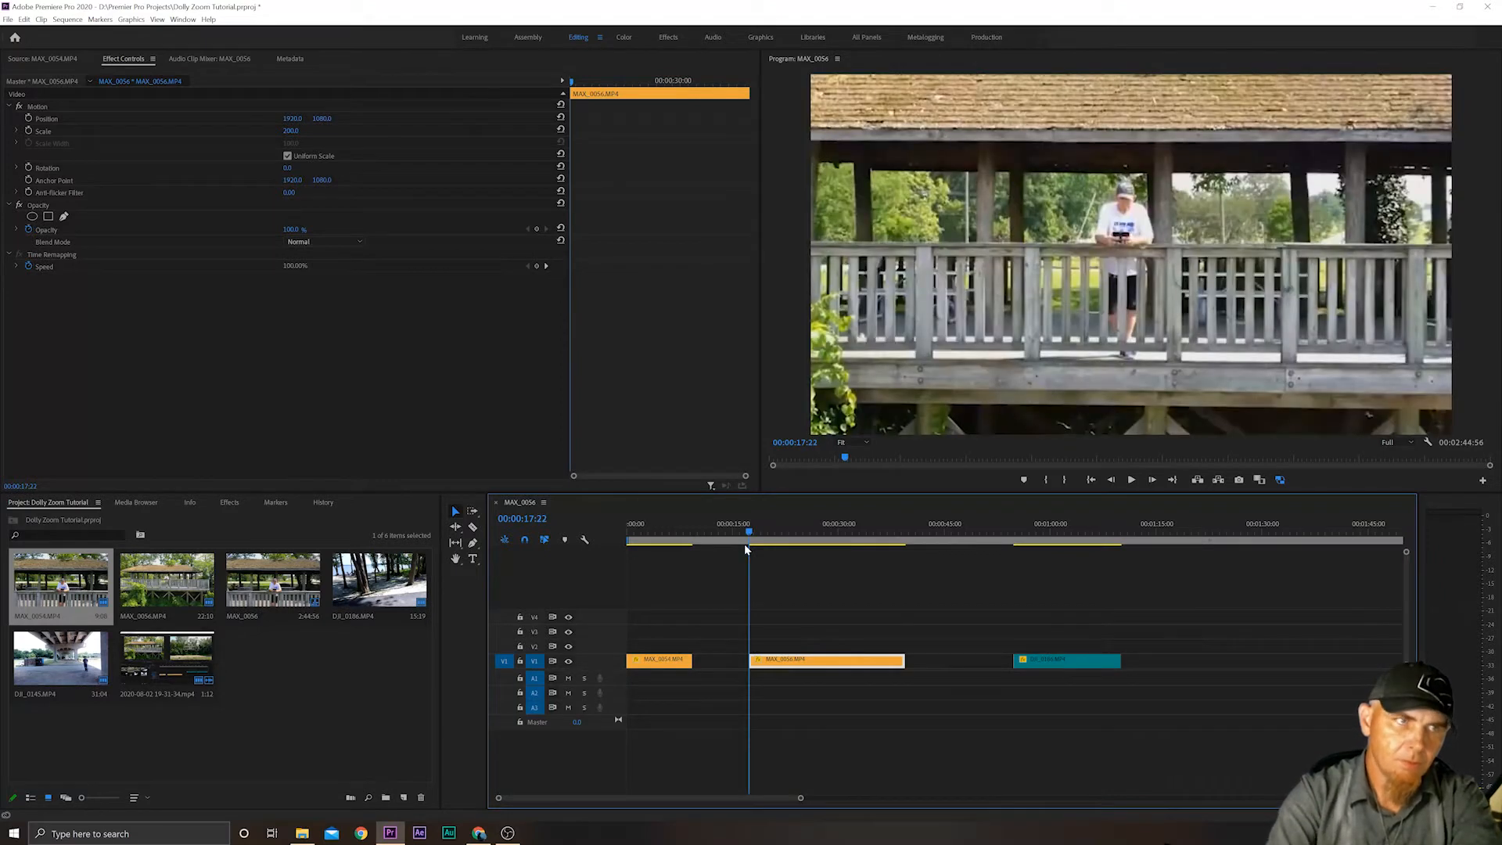
left_click(29, 132)
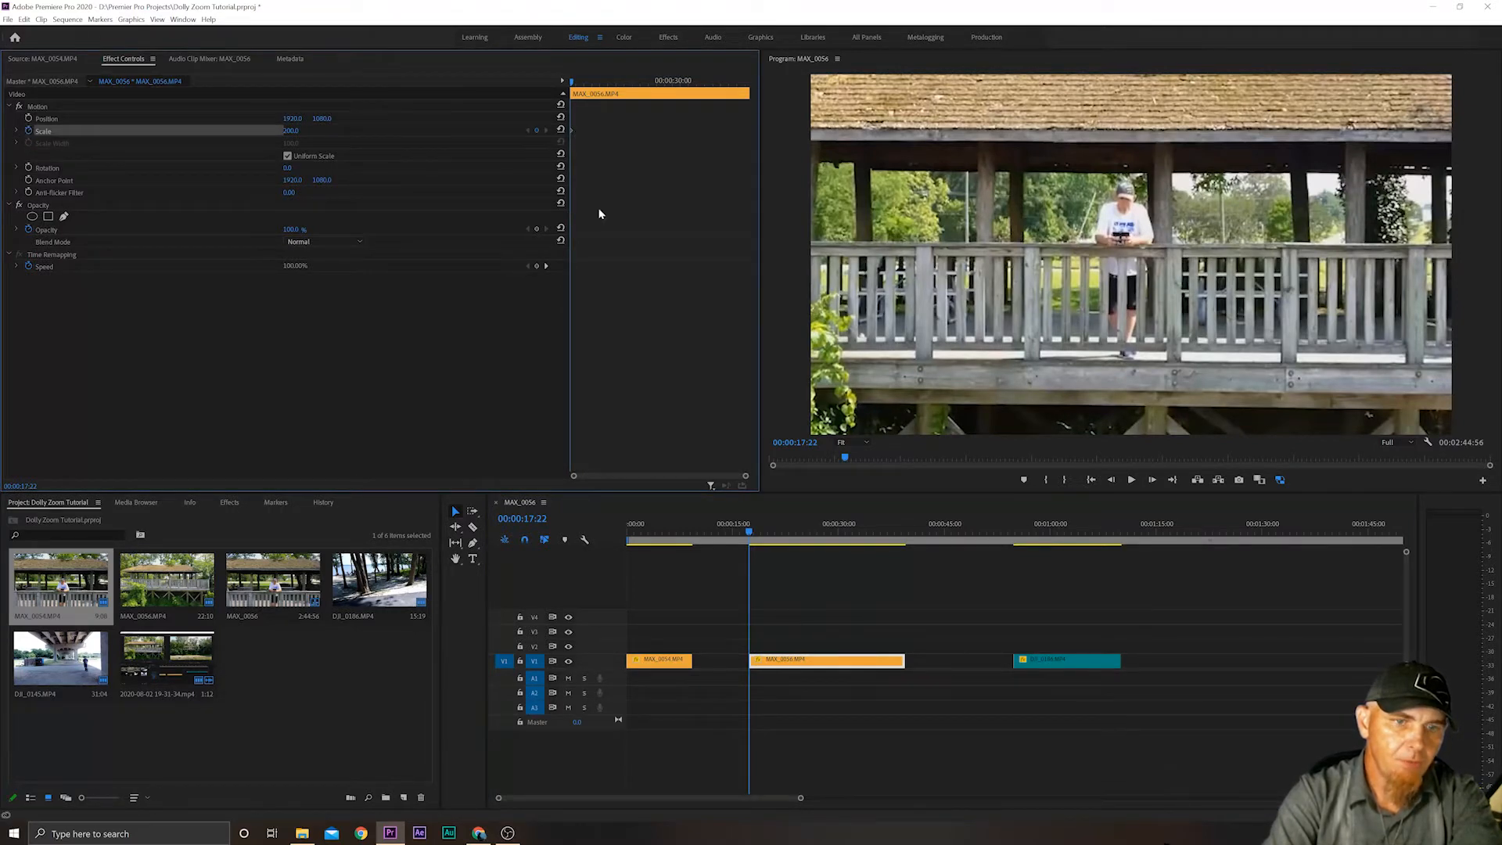
left_click_drag(749, 537, 905, 533)
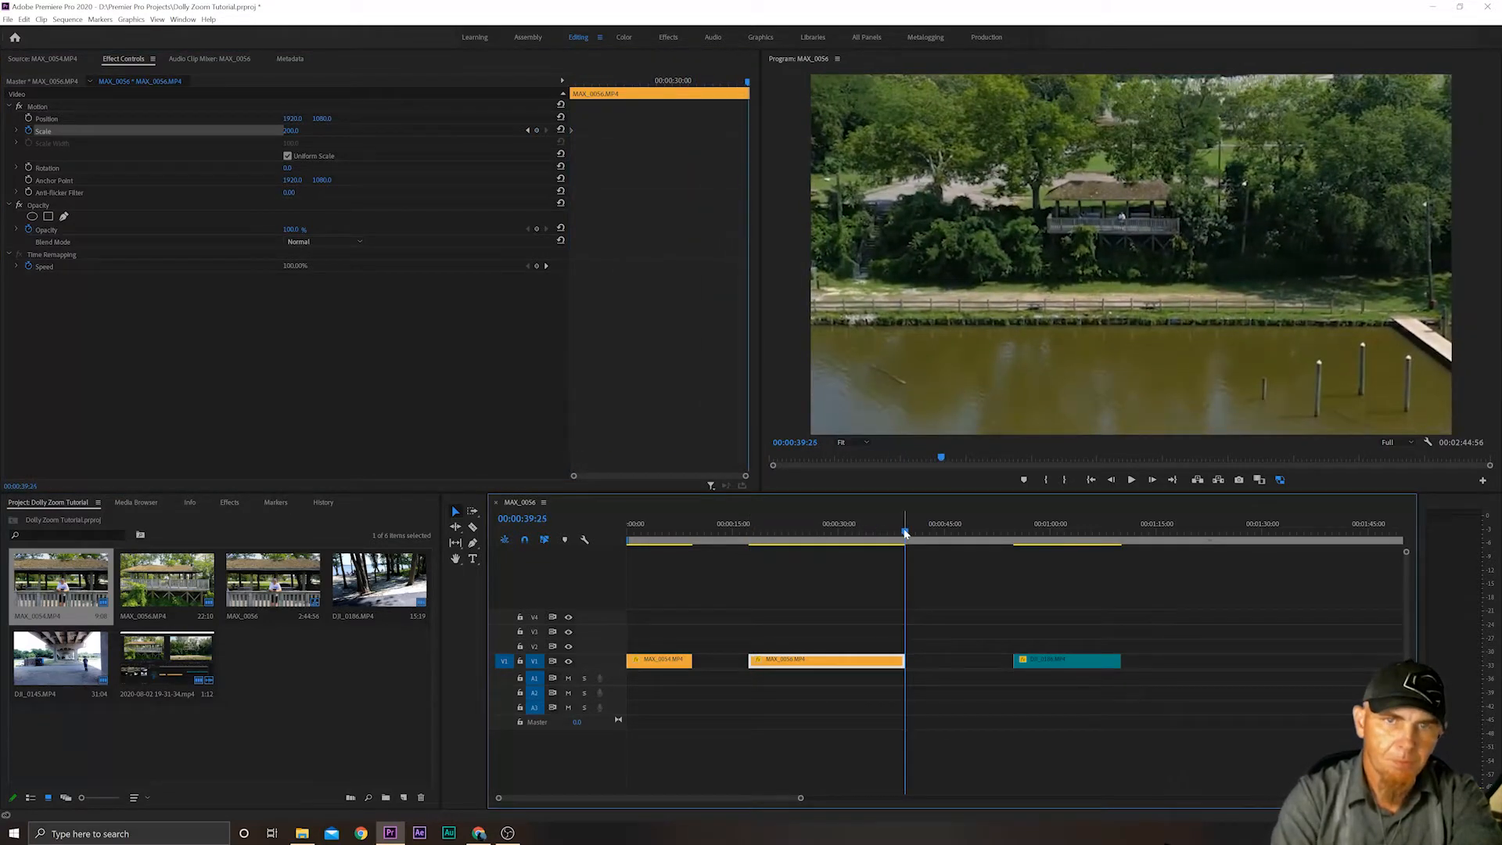
key("Right")
key("Right")
key("Right")
key("Right")
key("Right")
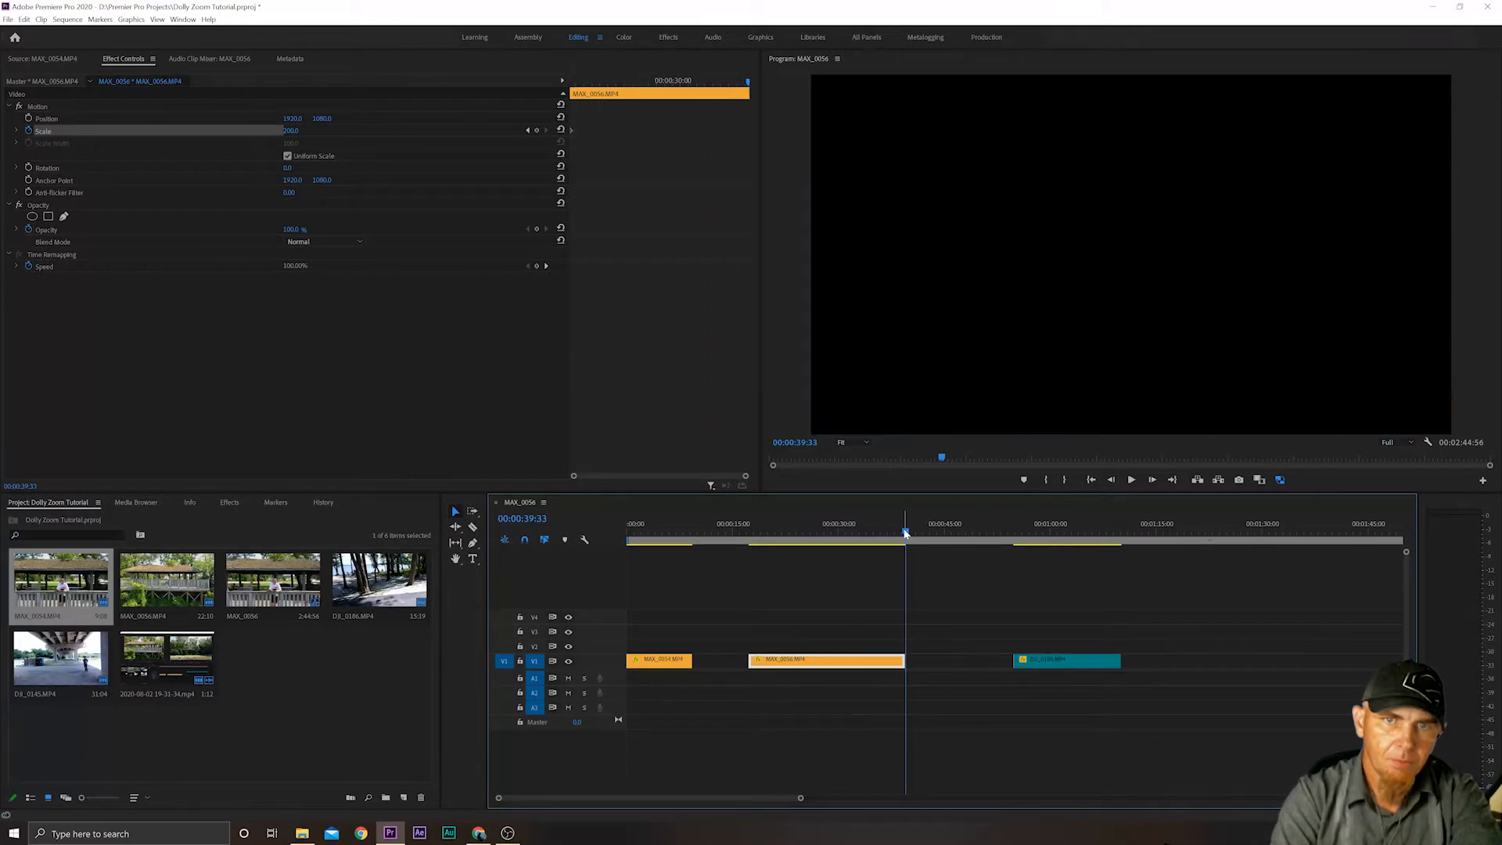
key("Left")
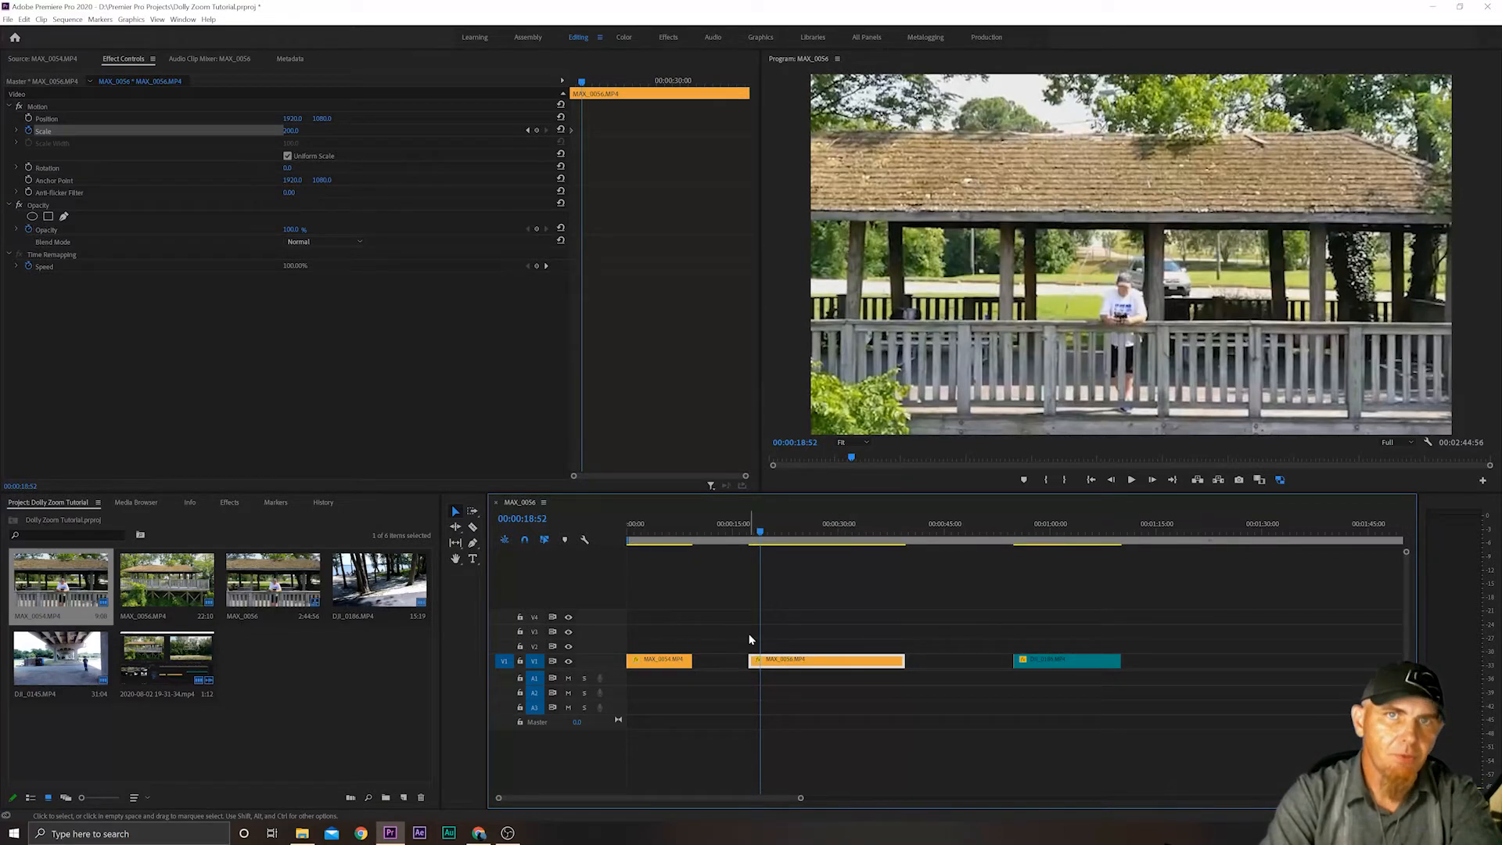
left_click(756, 535)
left_click_drag(756, 535, 749, 535)
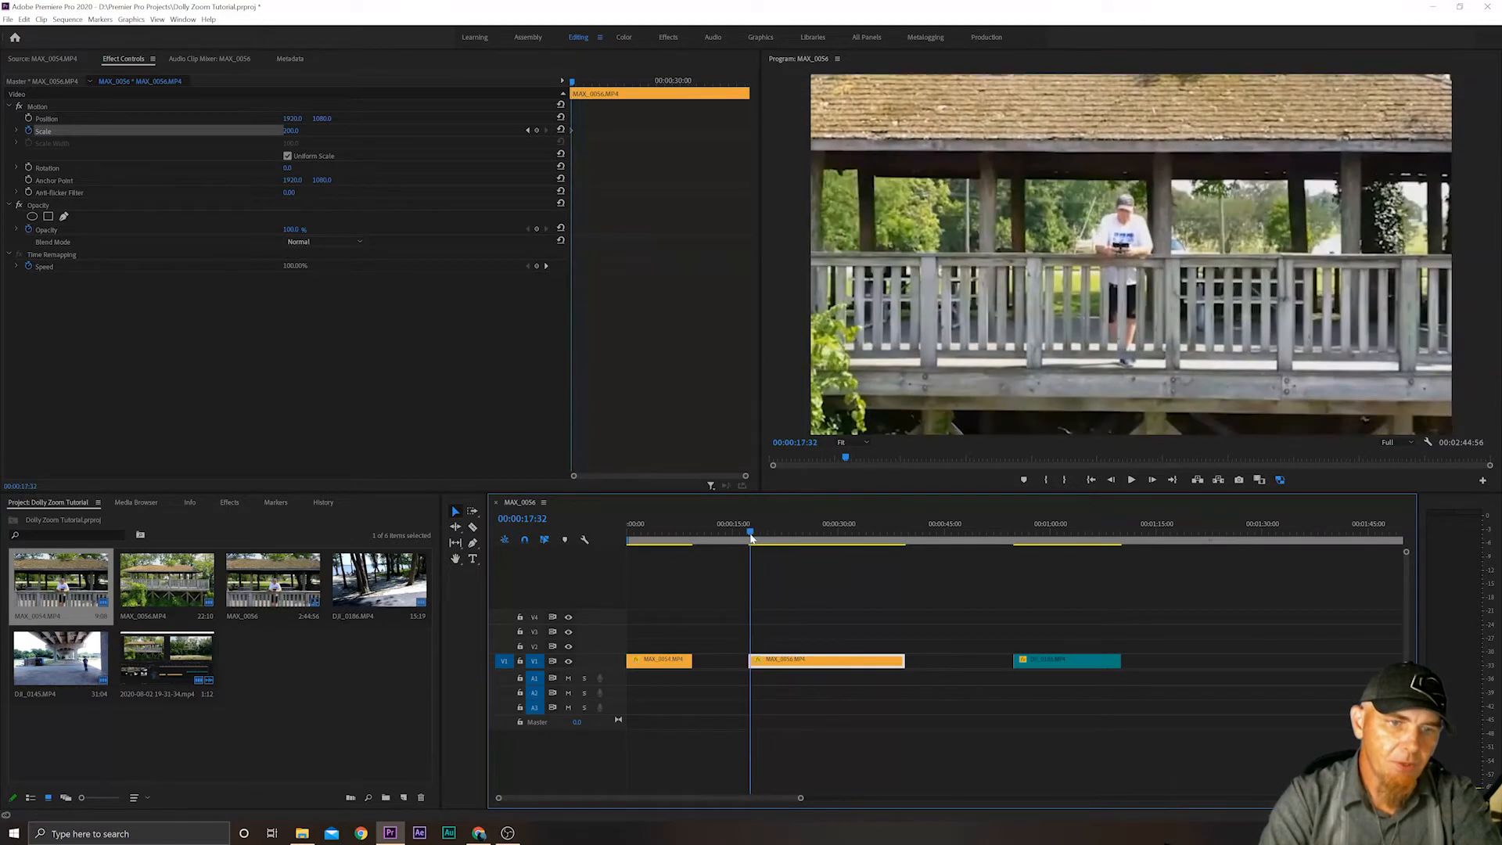
left_click(29, 132)
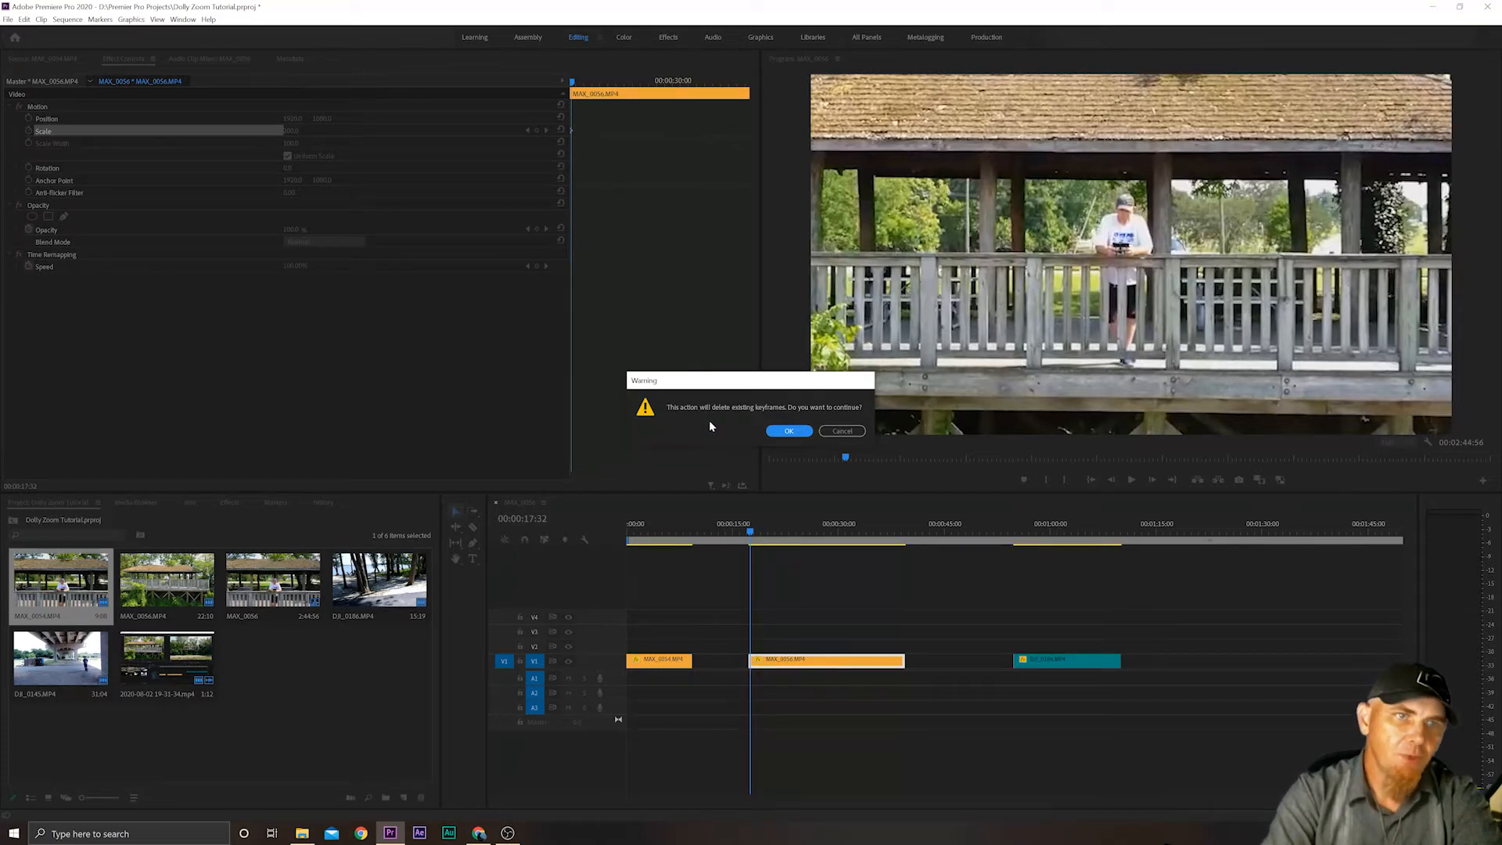
left_click(790, 431)
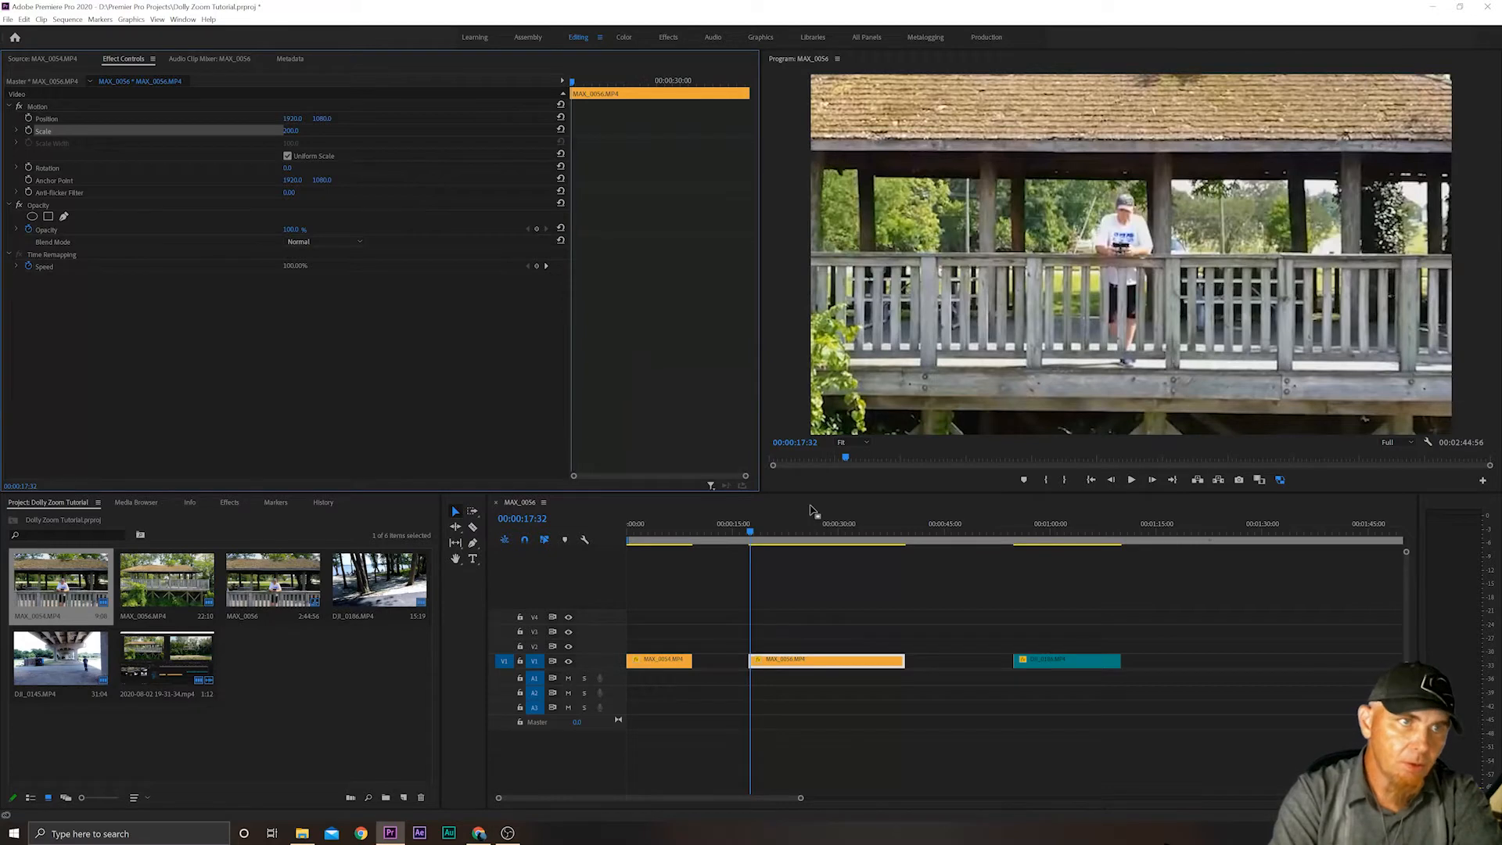
Place the playhead exactly on the first visible frame of the MAX_0056.MP4 clip, at 00:00:17:22.
key("Left")
key("Left")
key("Left")
key("Left")
key("Left")
key("Left")
key("Left")
key("Left")
key("Left")
key("Left")
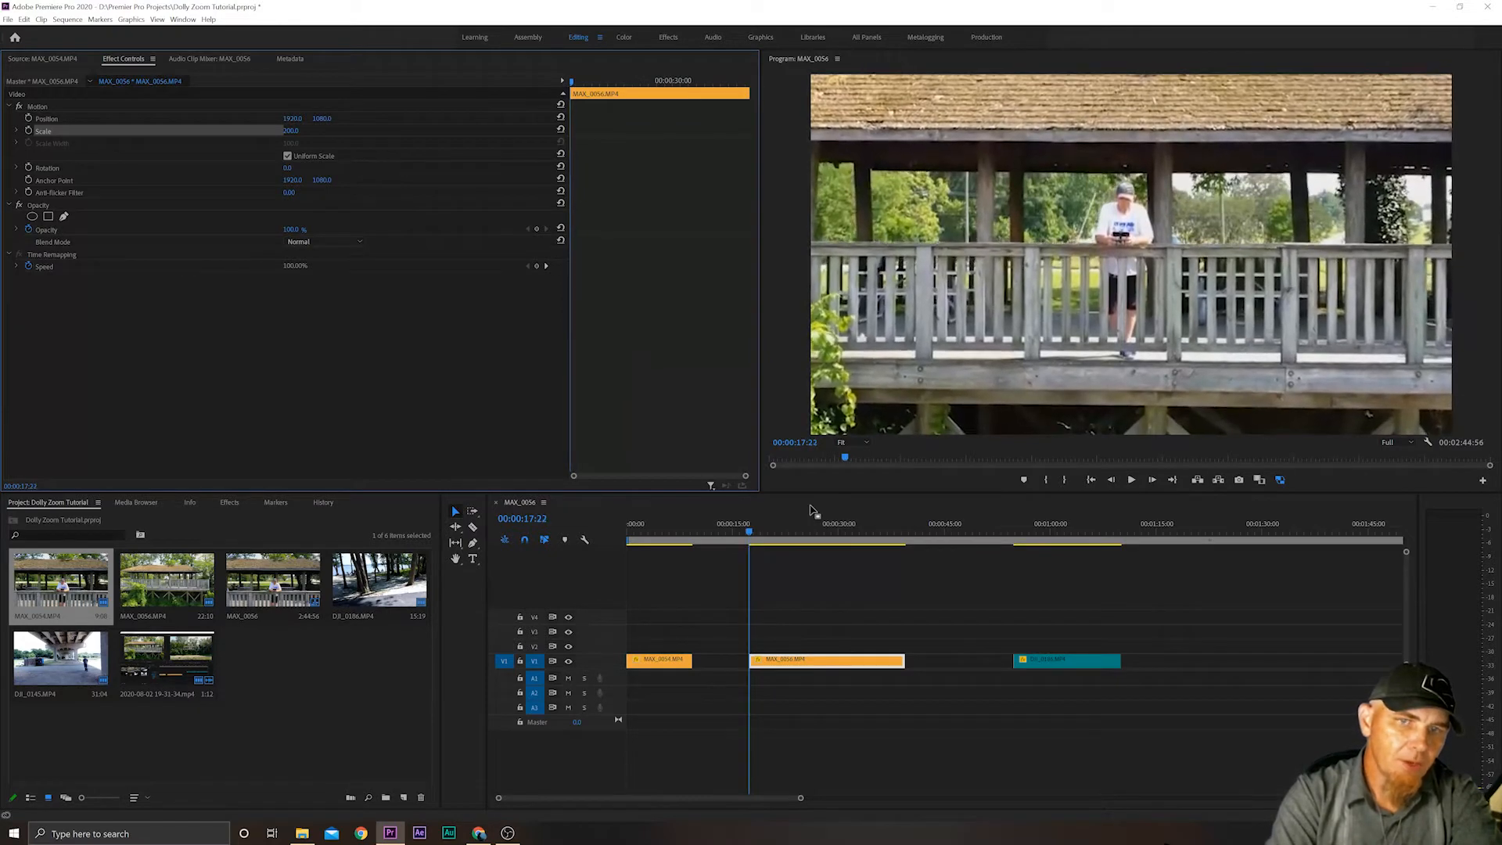
key("Left")
key("Left")
key("Left")
key("Left")
key("Left")
key("Left")
key("Left")
key("Left")
key("Left")
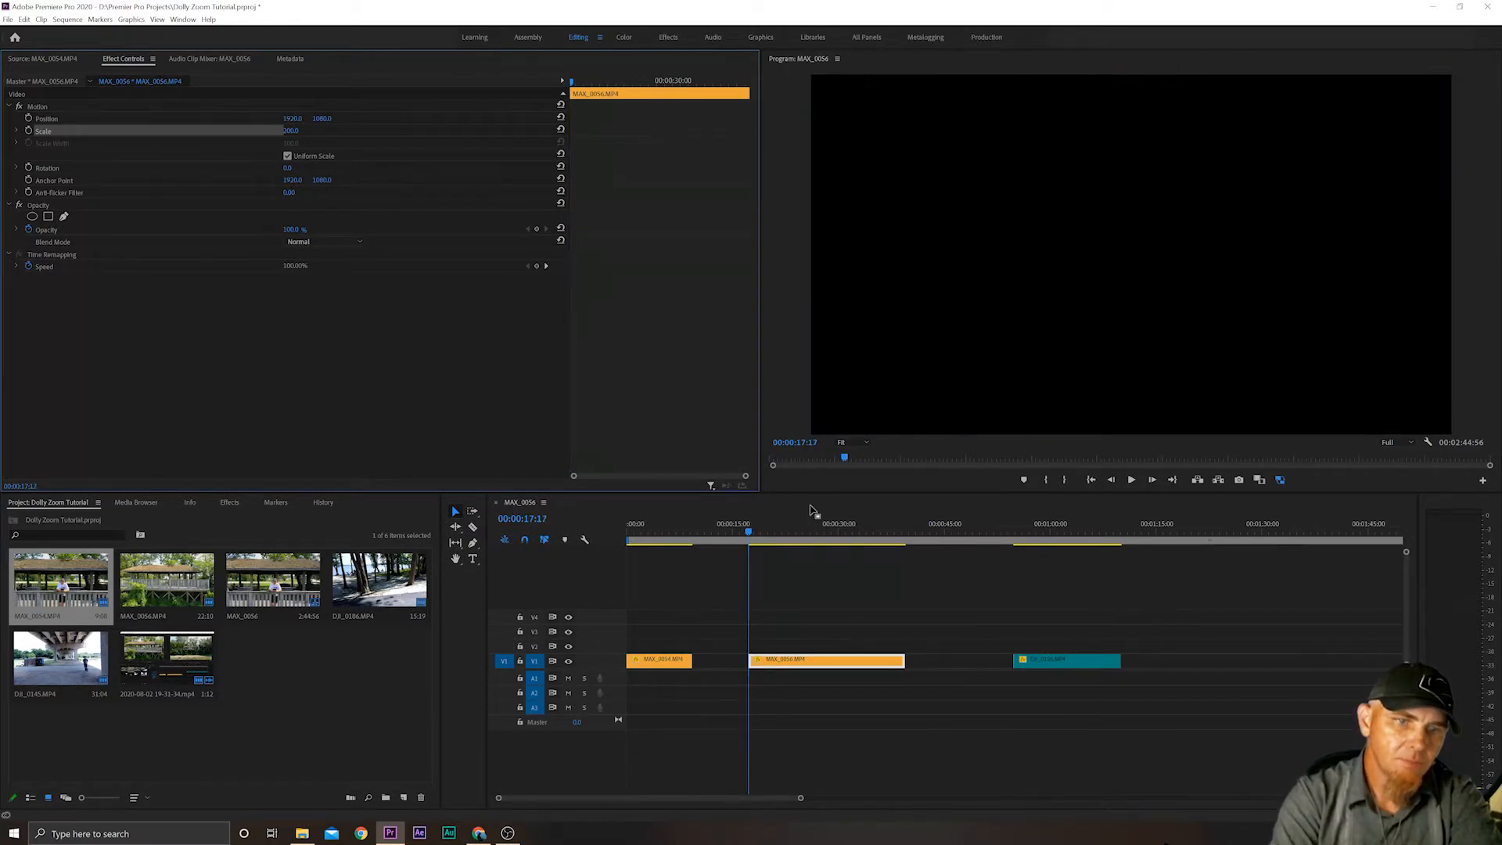
key("Right")
key("Right")
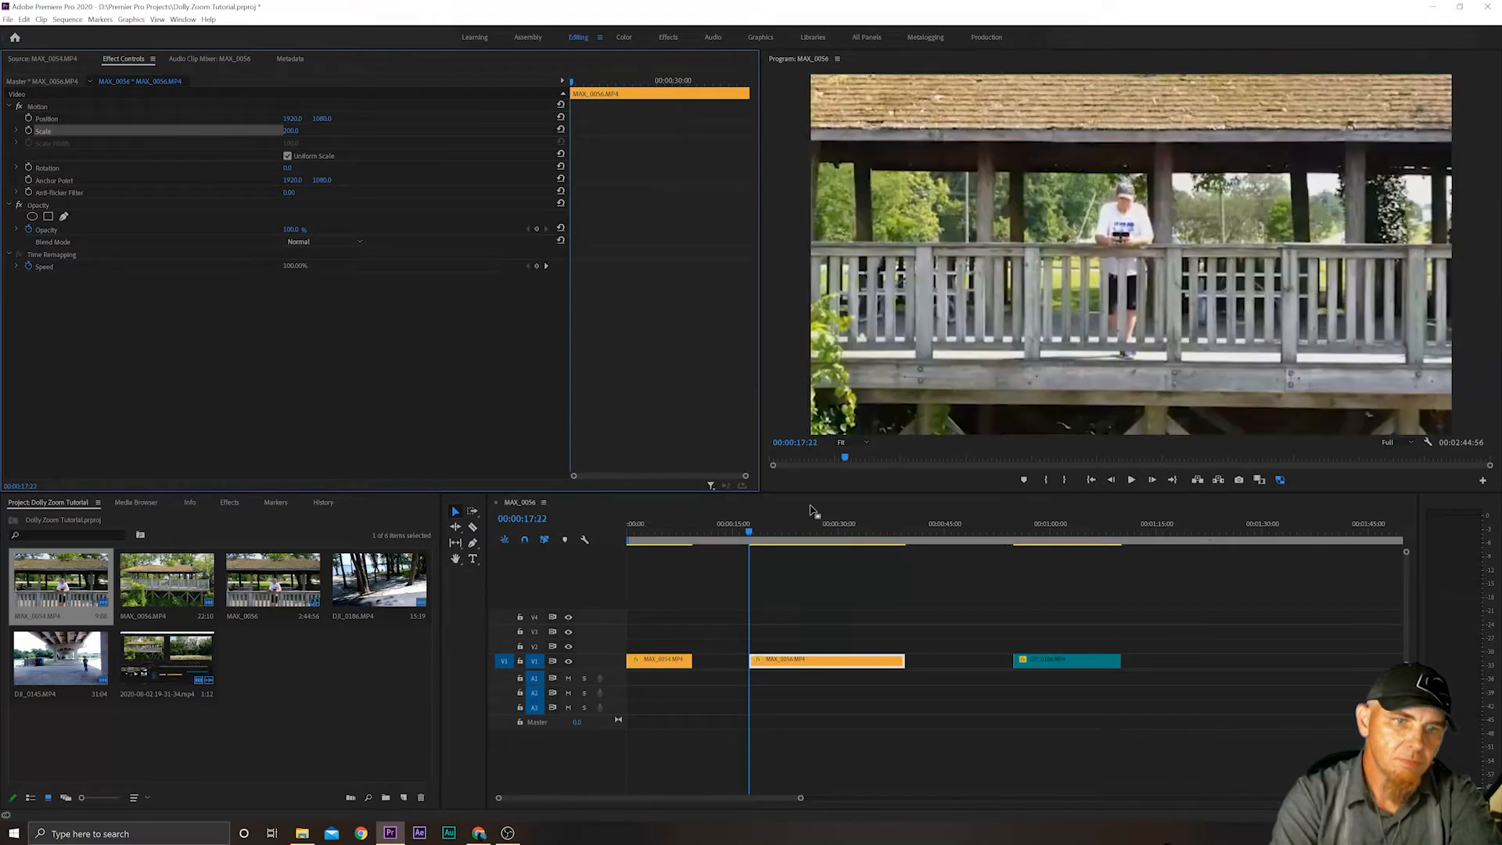
key("Left")
key("Right")
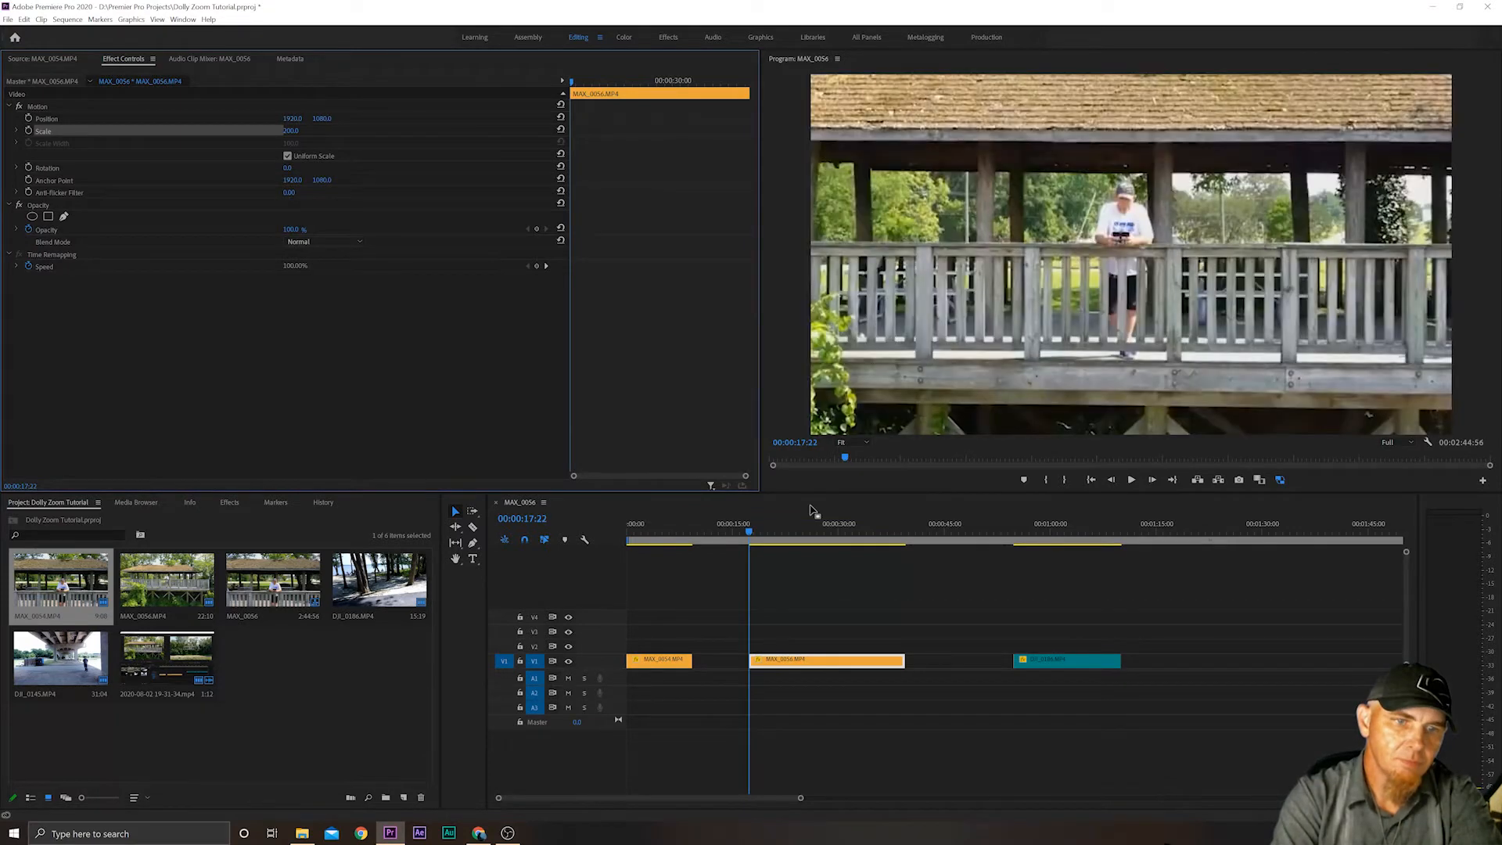
Set the MAX_0056.MP4 clip's Scale to 100 and enable Scale animation with a starting keyframe on its first frame.
left_click(292, 131)
type("100")
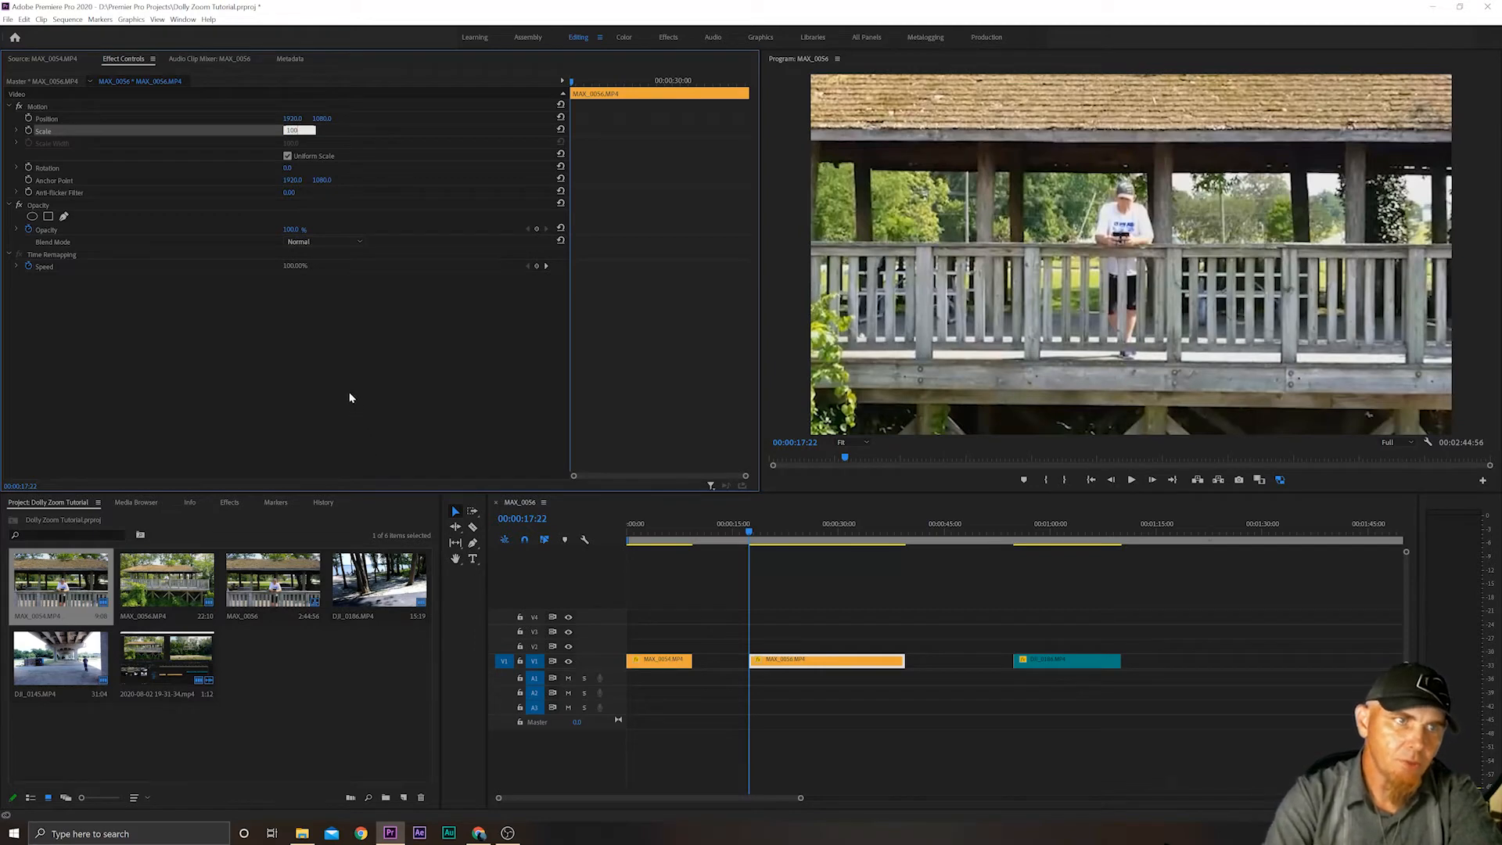
key("Return")
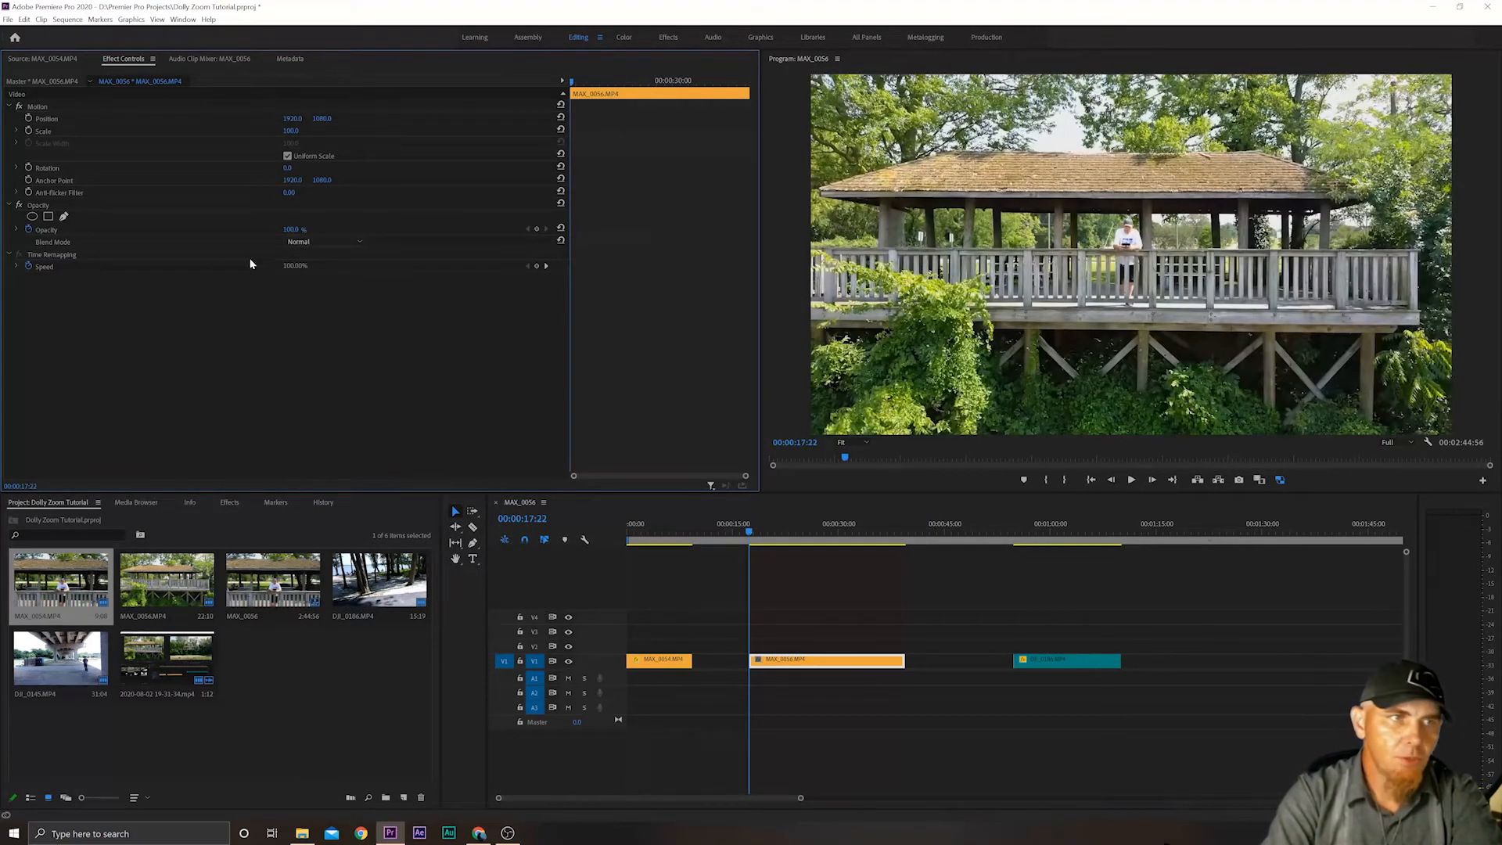
left_click(29, 132)
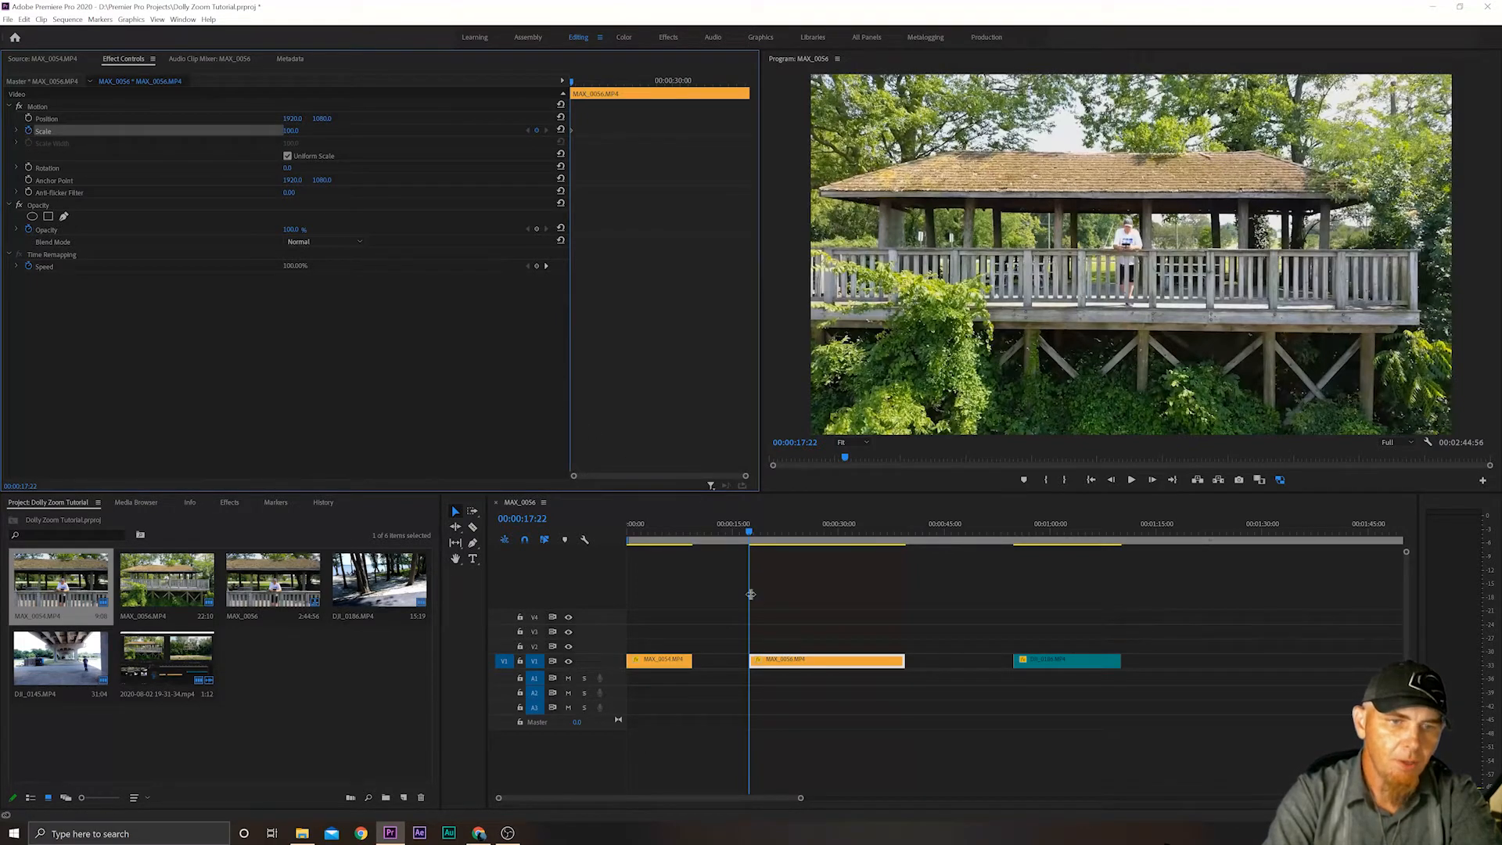
Set the MAX_0056.MP4 clip's Scale to 200 at its last frame, 00:00:39:31, as the ending keyframe.
left_click(749, 533)
left_click_drag(749, 532, 905, 536)
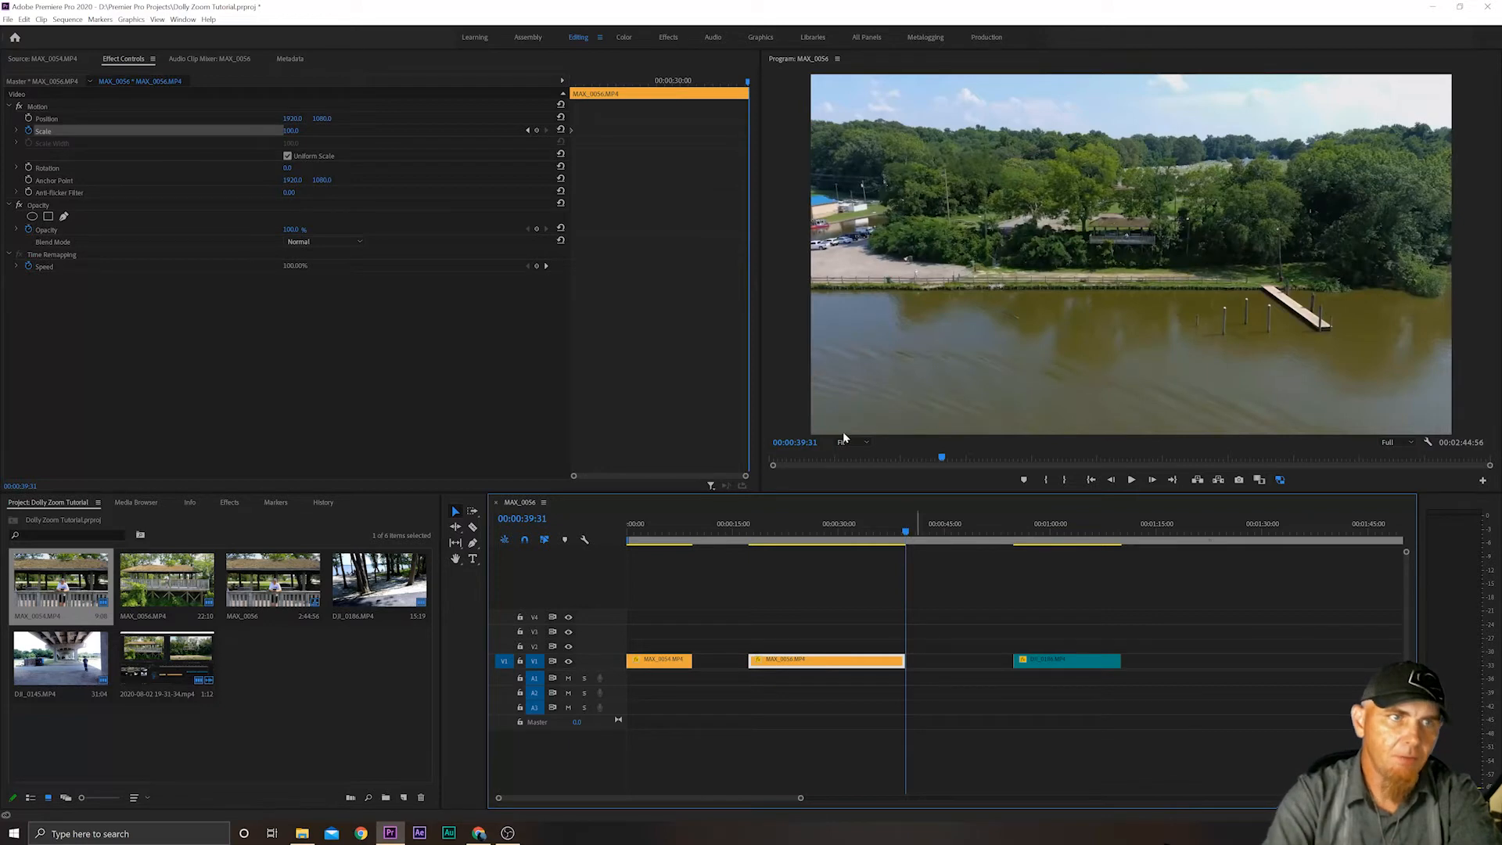
left_click(291, 131)
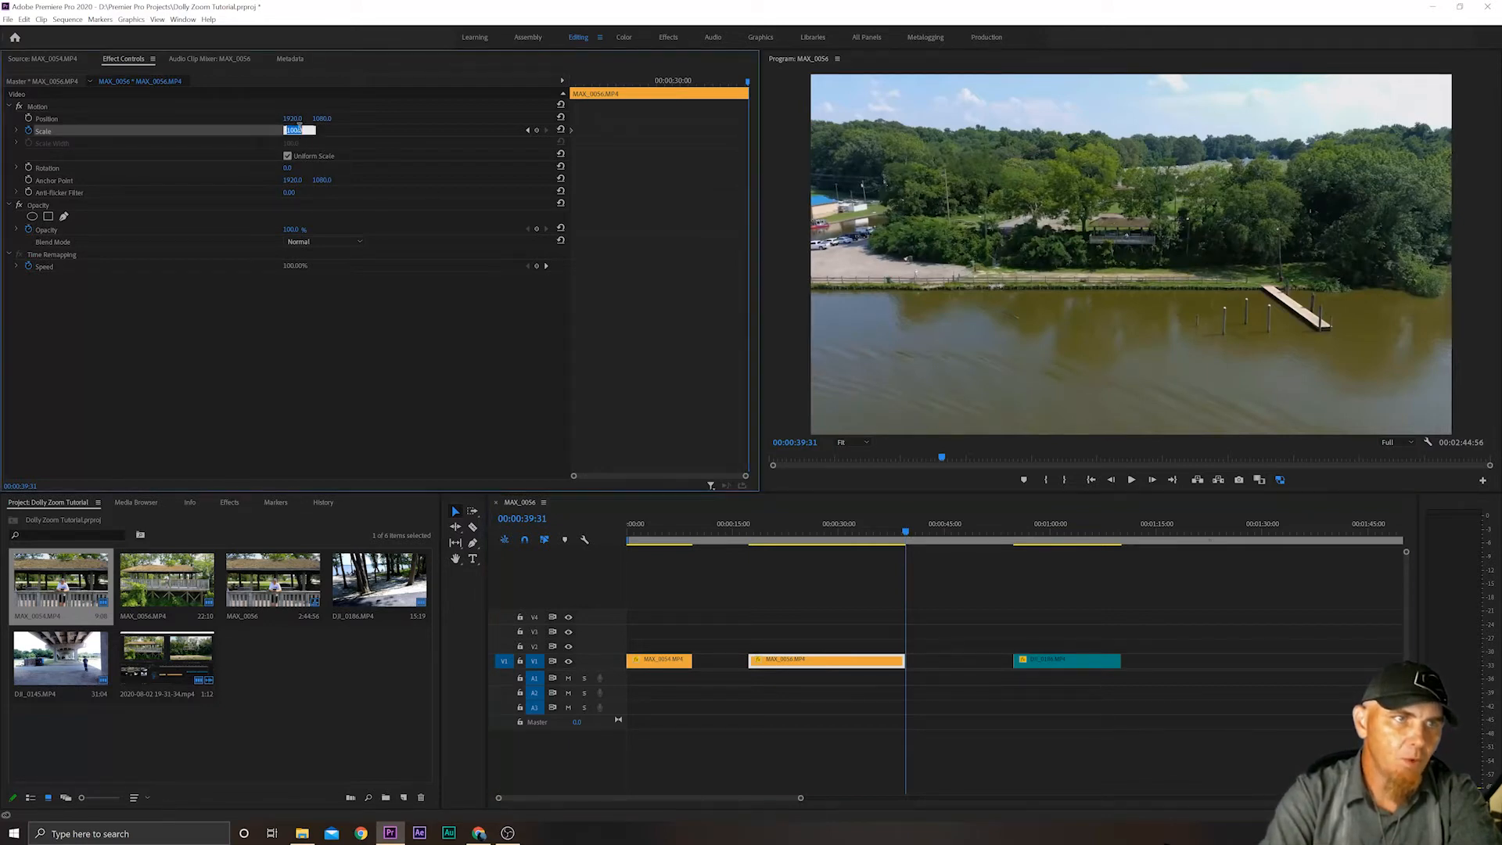
type("2")
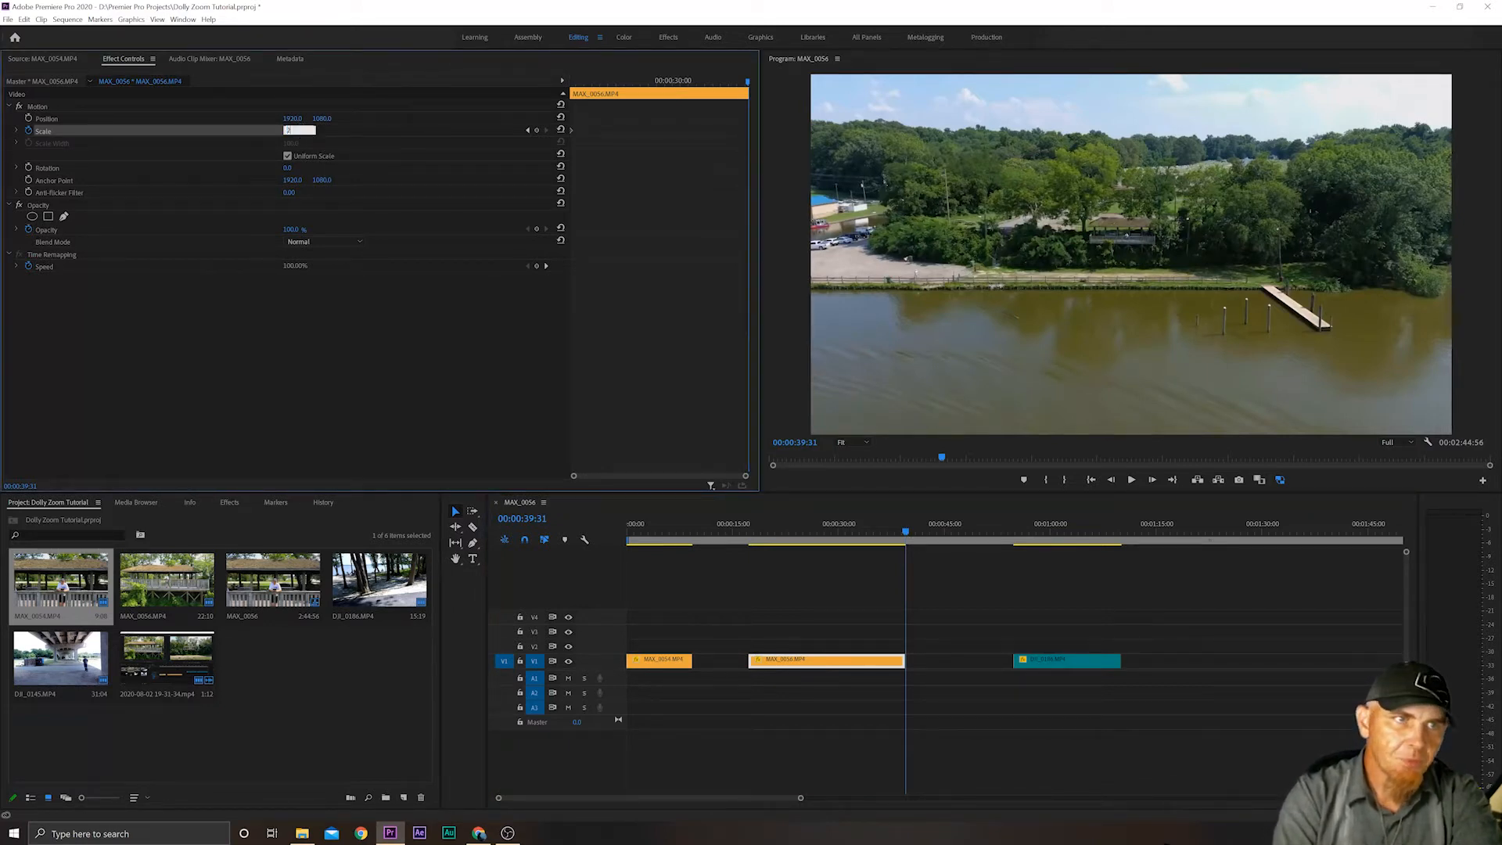
type("00")
key("Return")
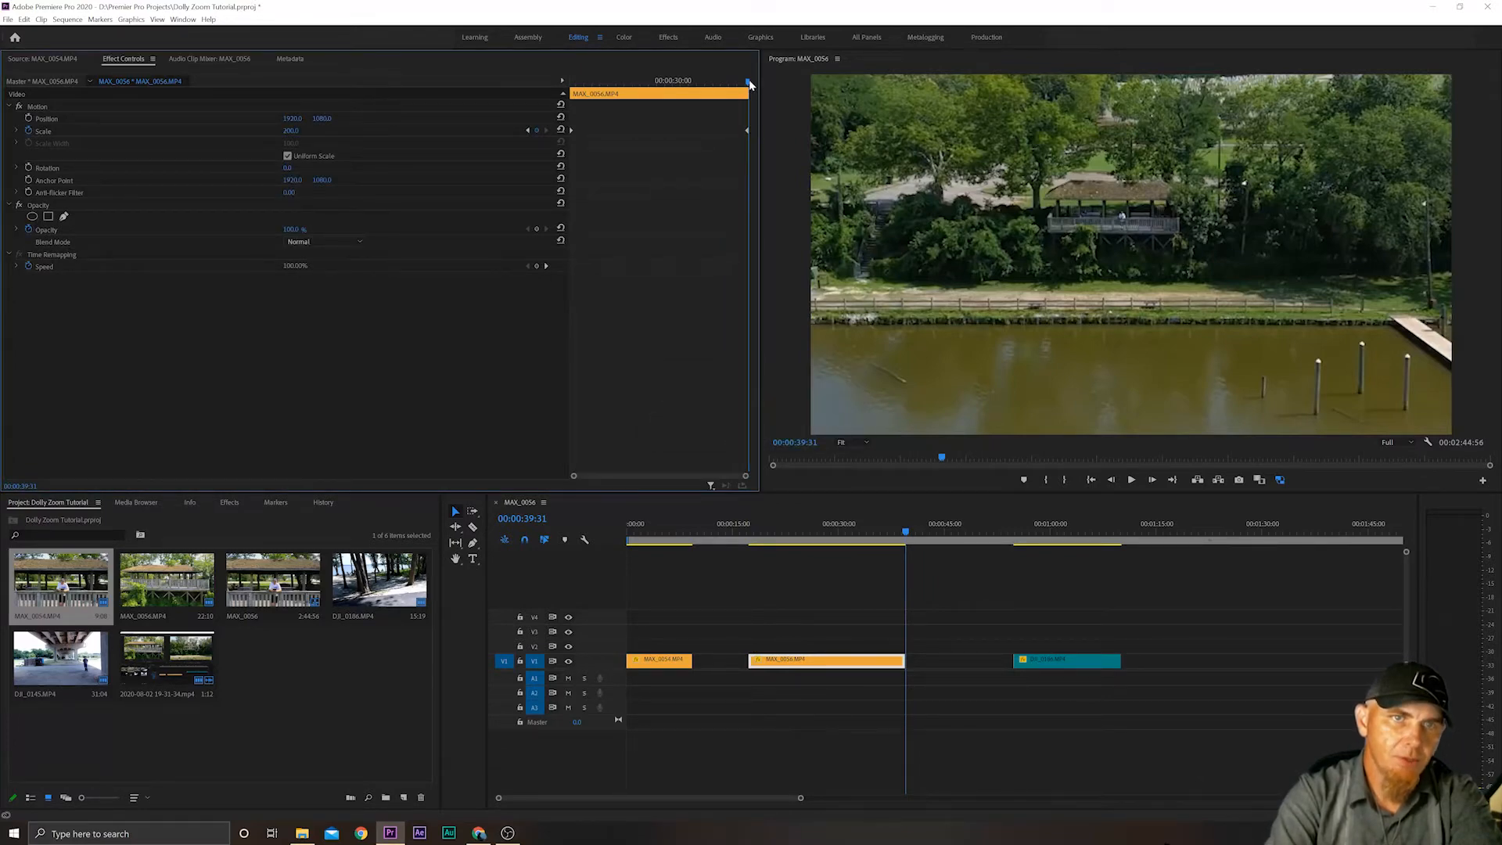
Scrub between both Scale keyframes of the MAX_0056.MP4 clip and play it from its first frame to check the dolly zoom.
left_click_drag(749, 83, 490, 96)
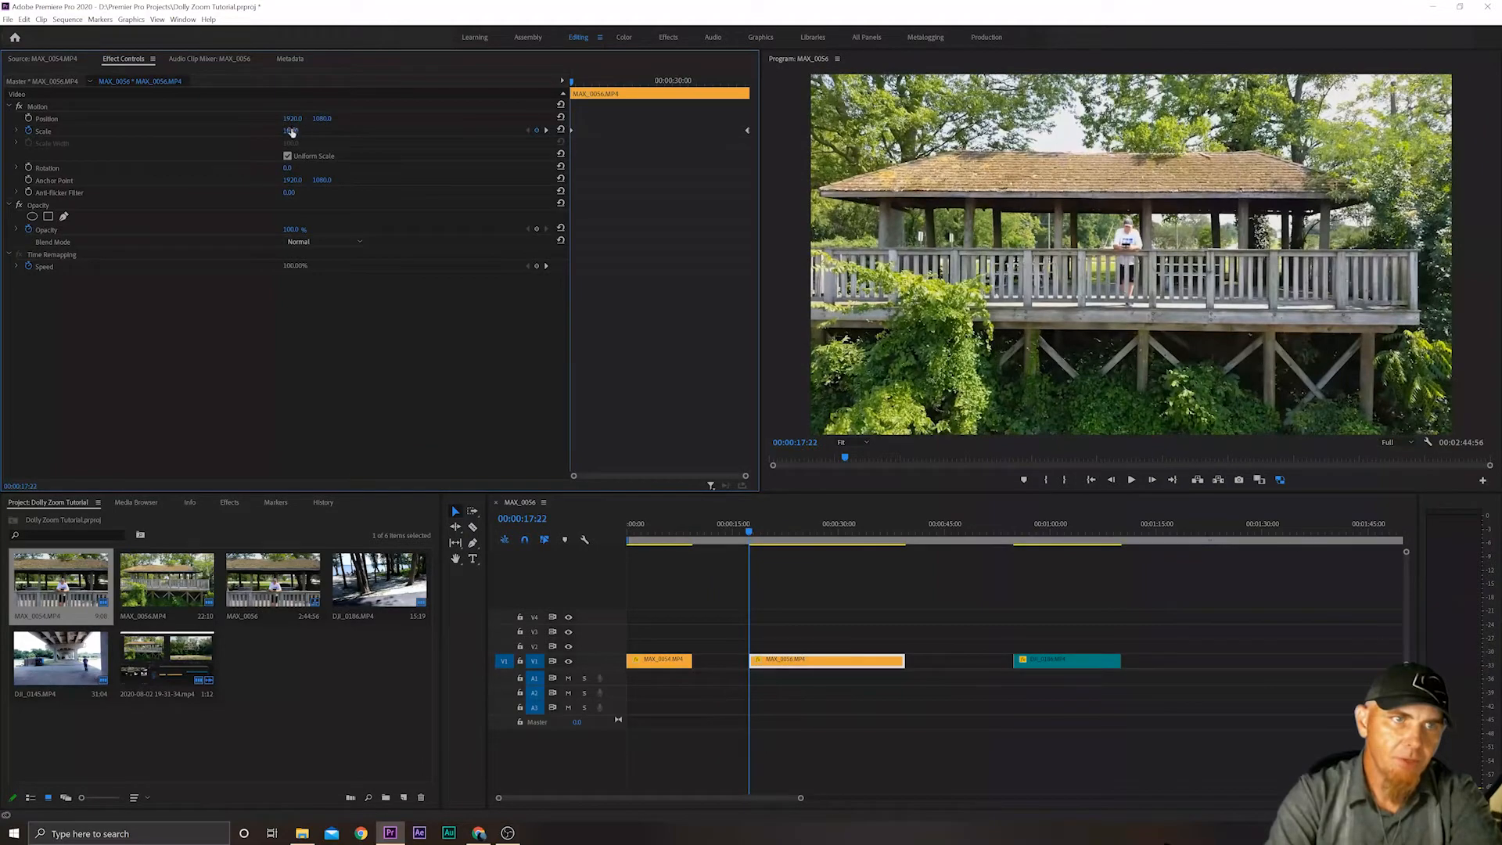
left_click_drag(571, 85, 752, 86)
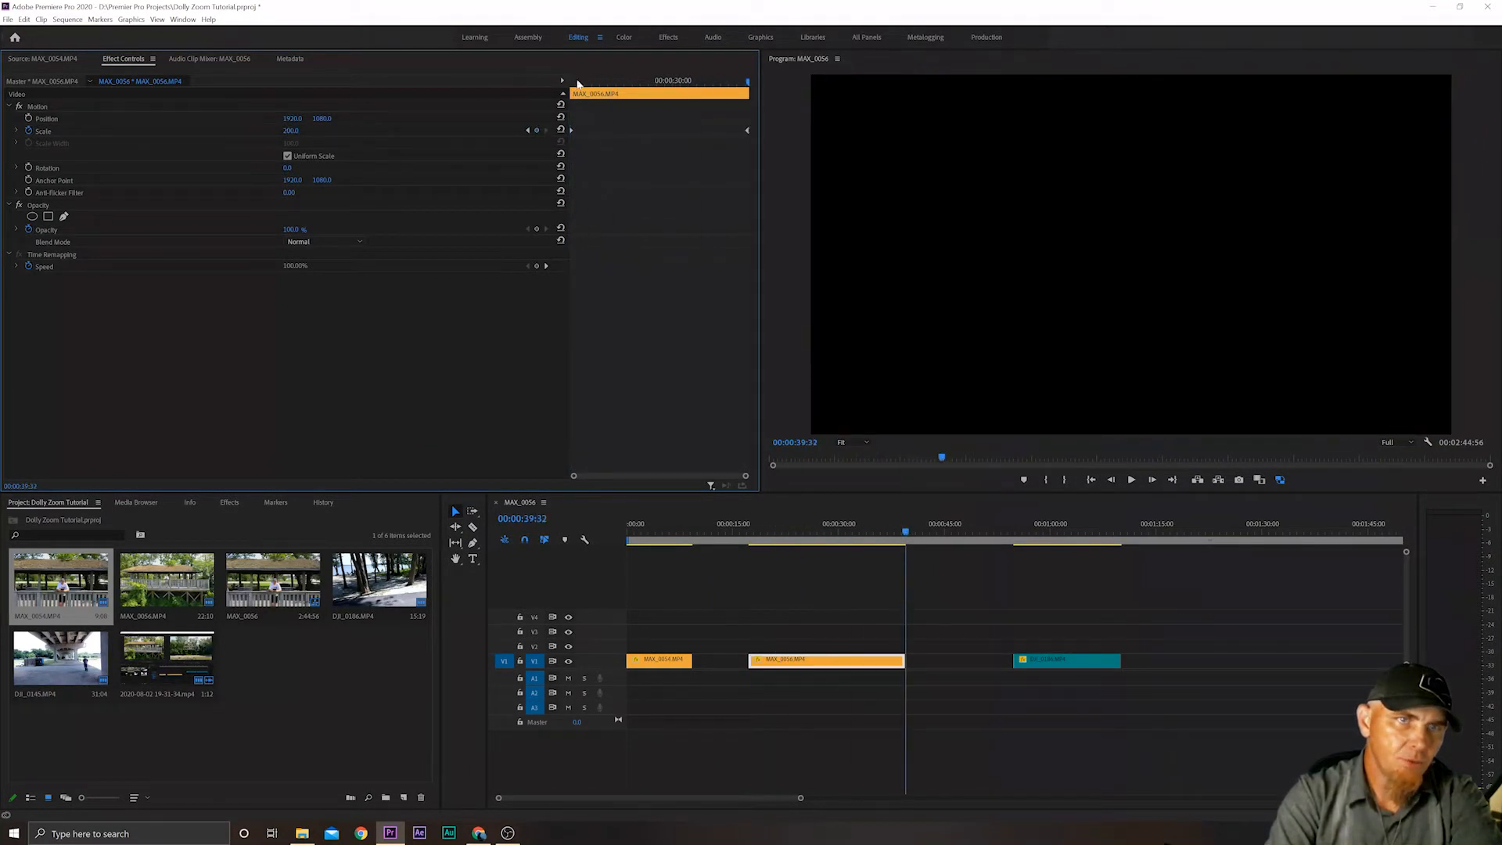
key("Up")
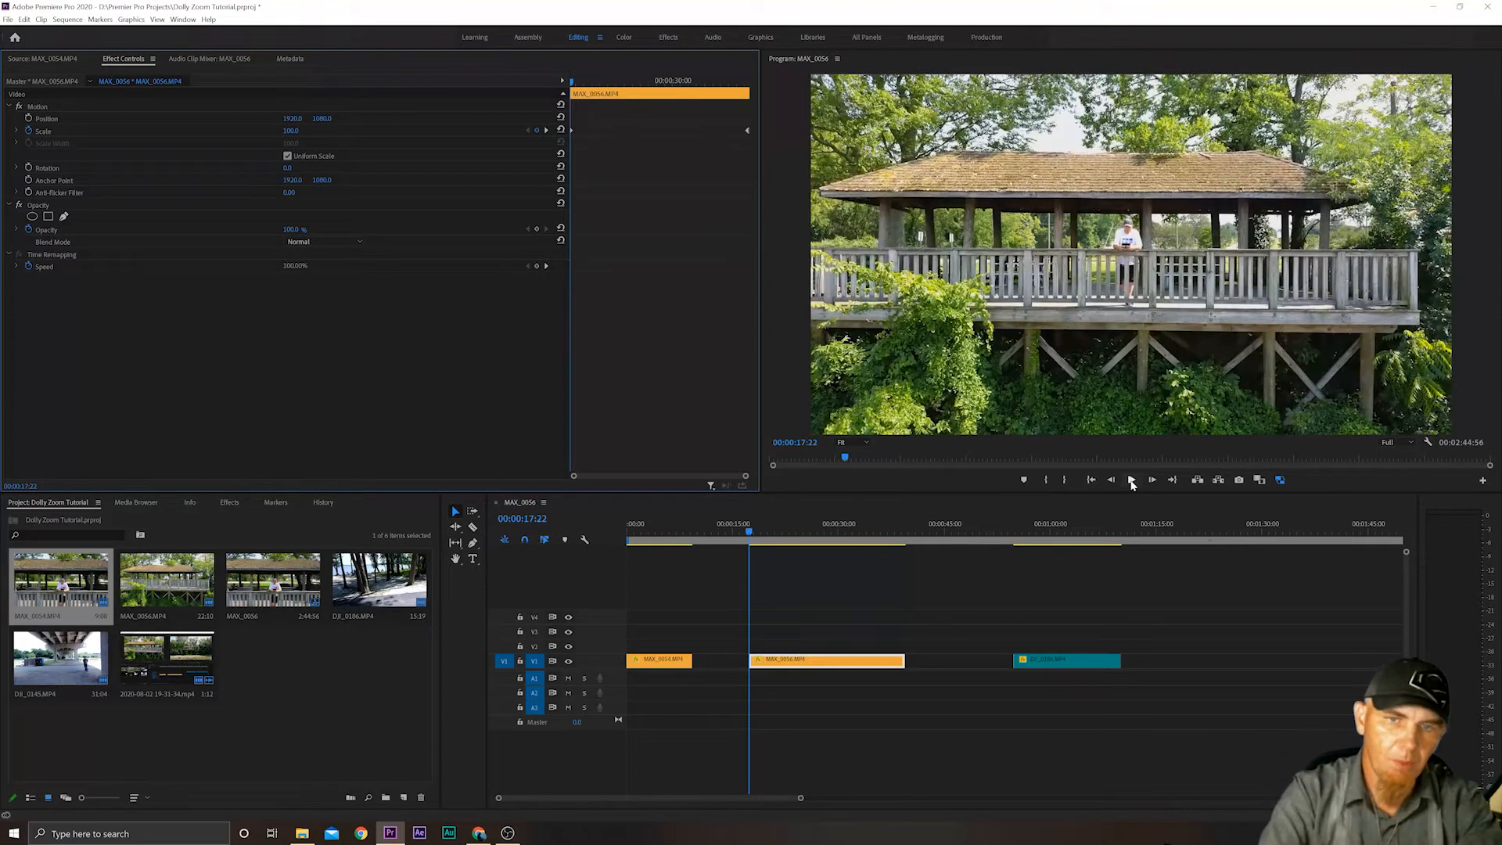
left_click(1131, 480)
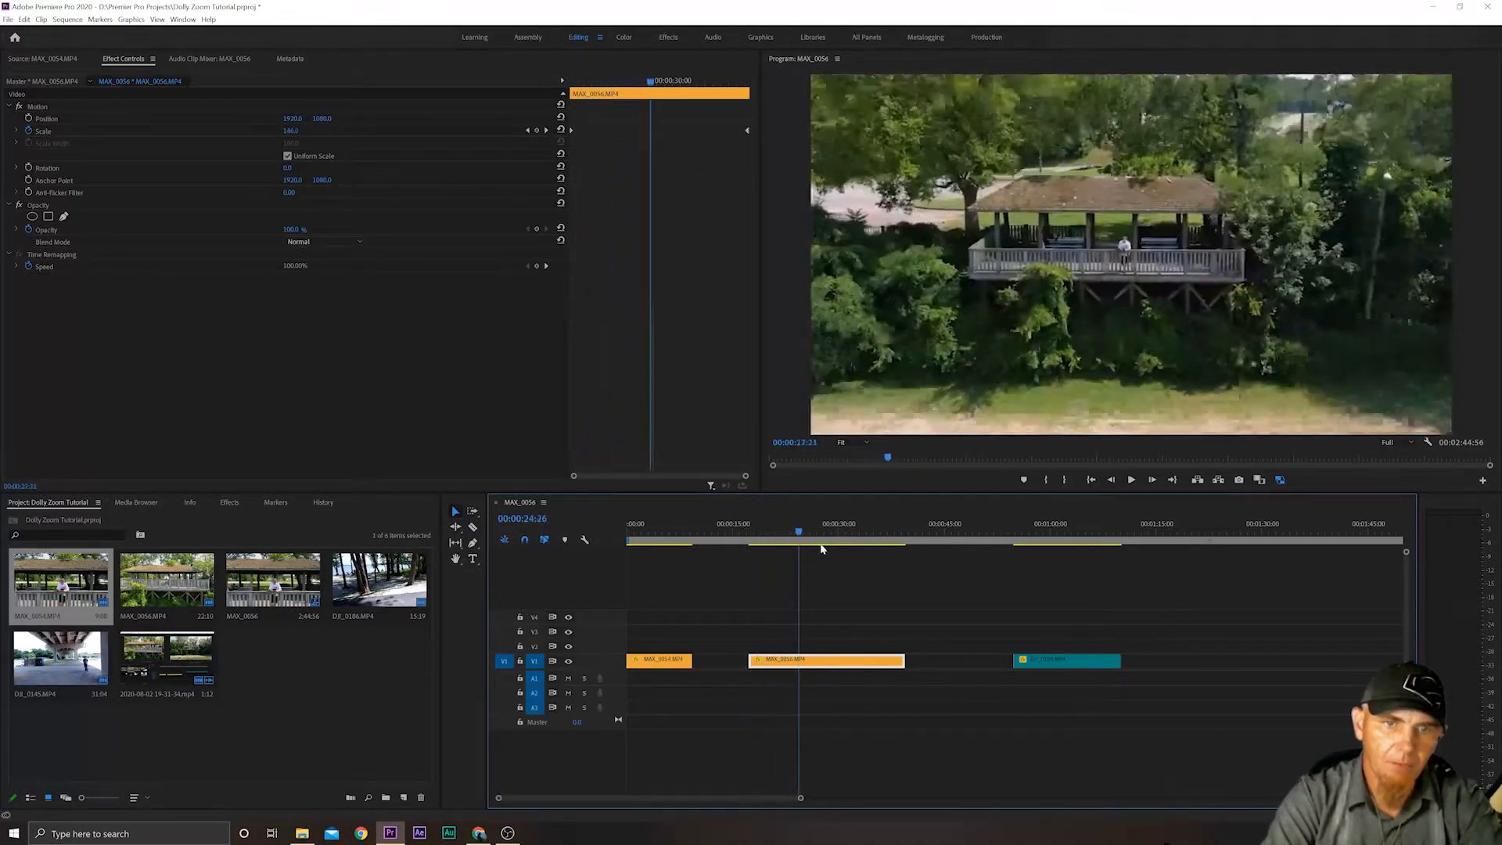
Place the playhead on the first frame of the DJI_0186.MP4 timeline clip, at 00:00:54:47.
left_click_drag(821, 547, 1012, 550)
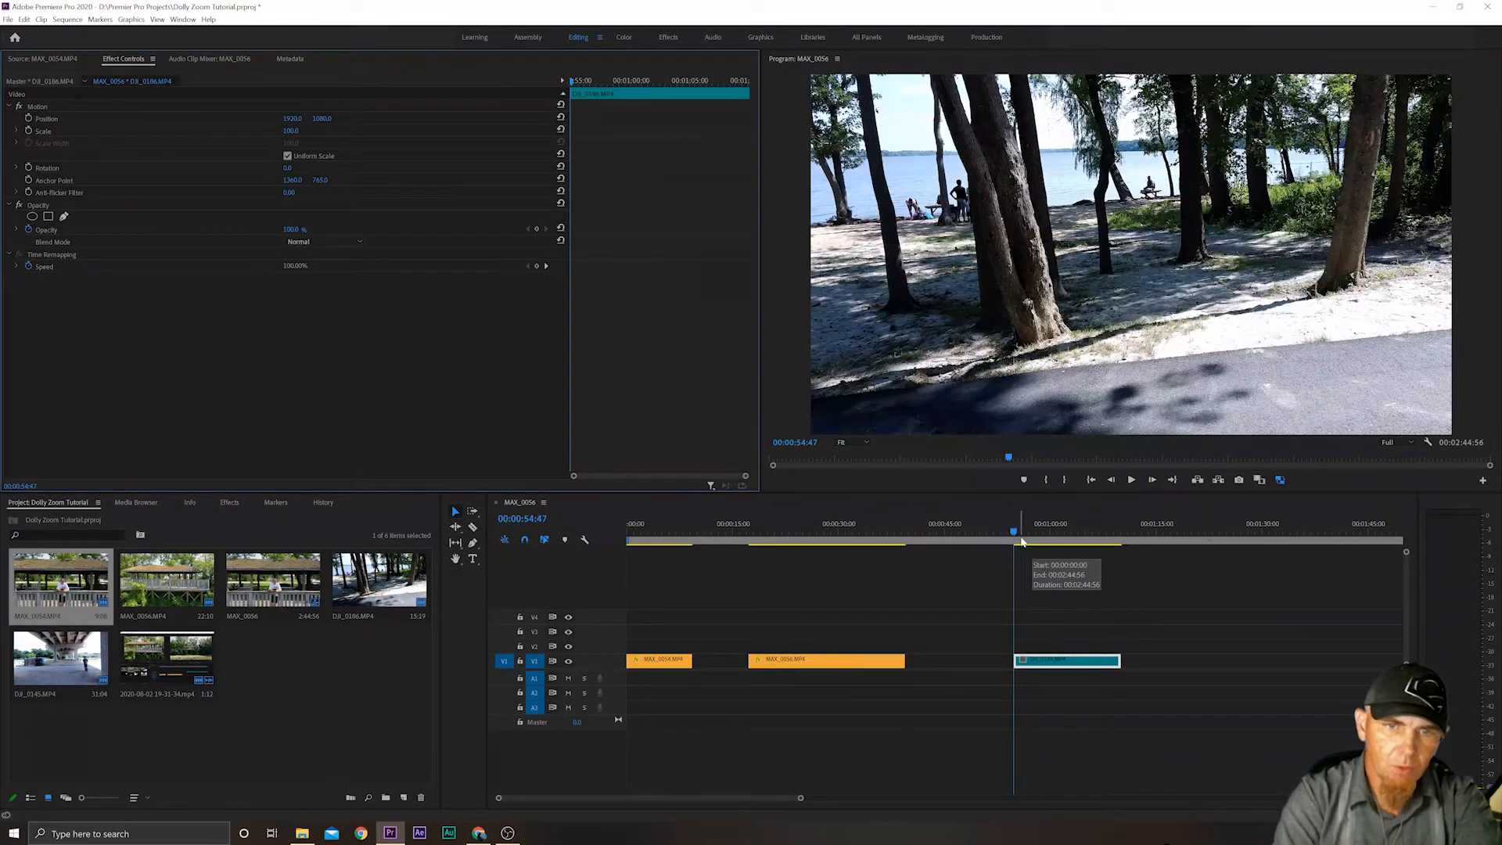
left_click(1042, 569)
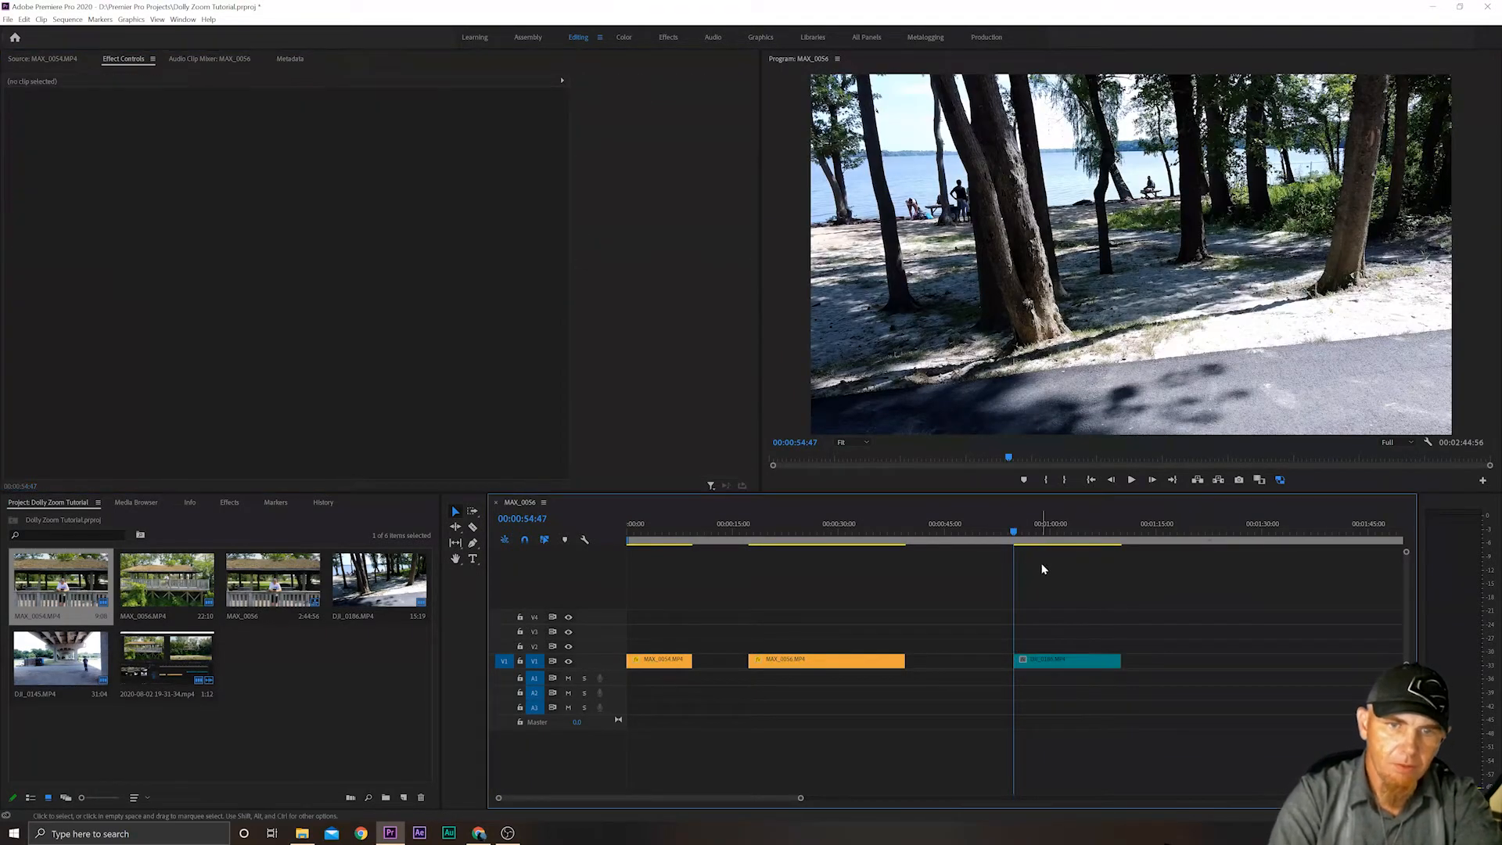
key("Left")
key("Right")
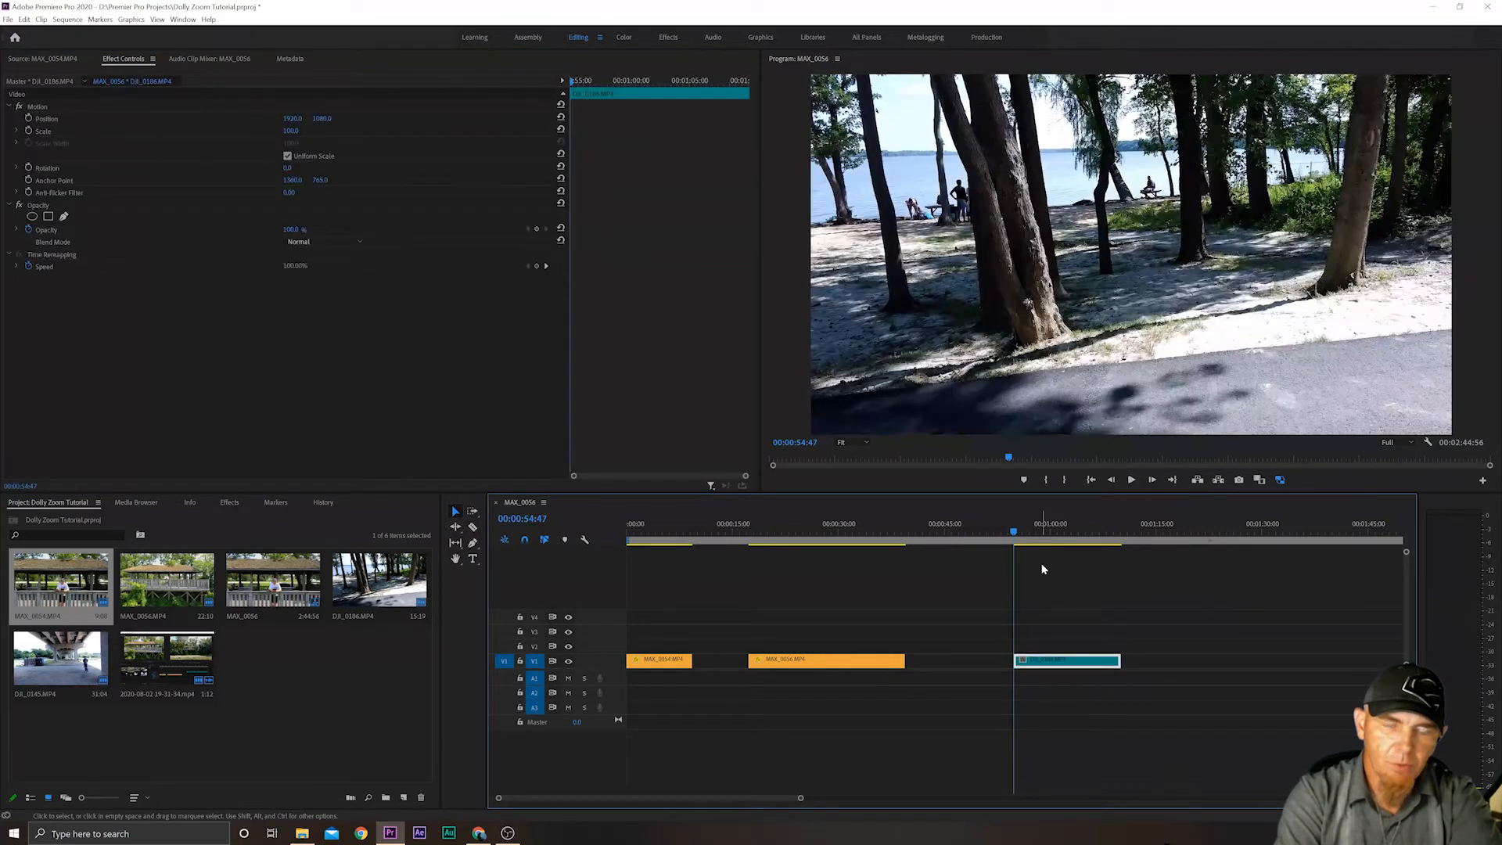
key("Right")
key("Left")
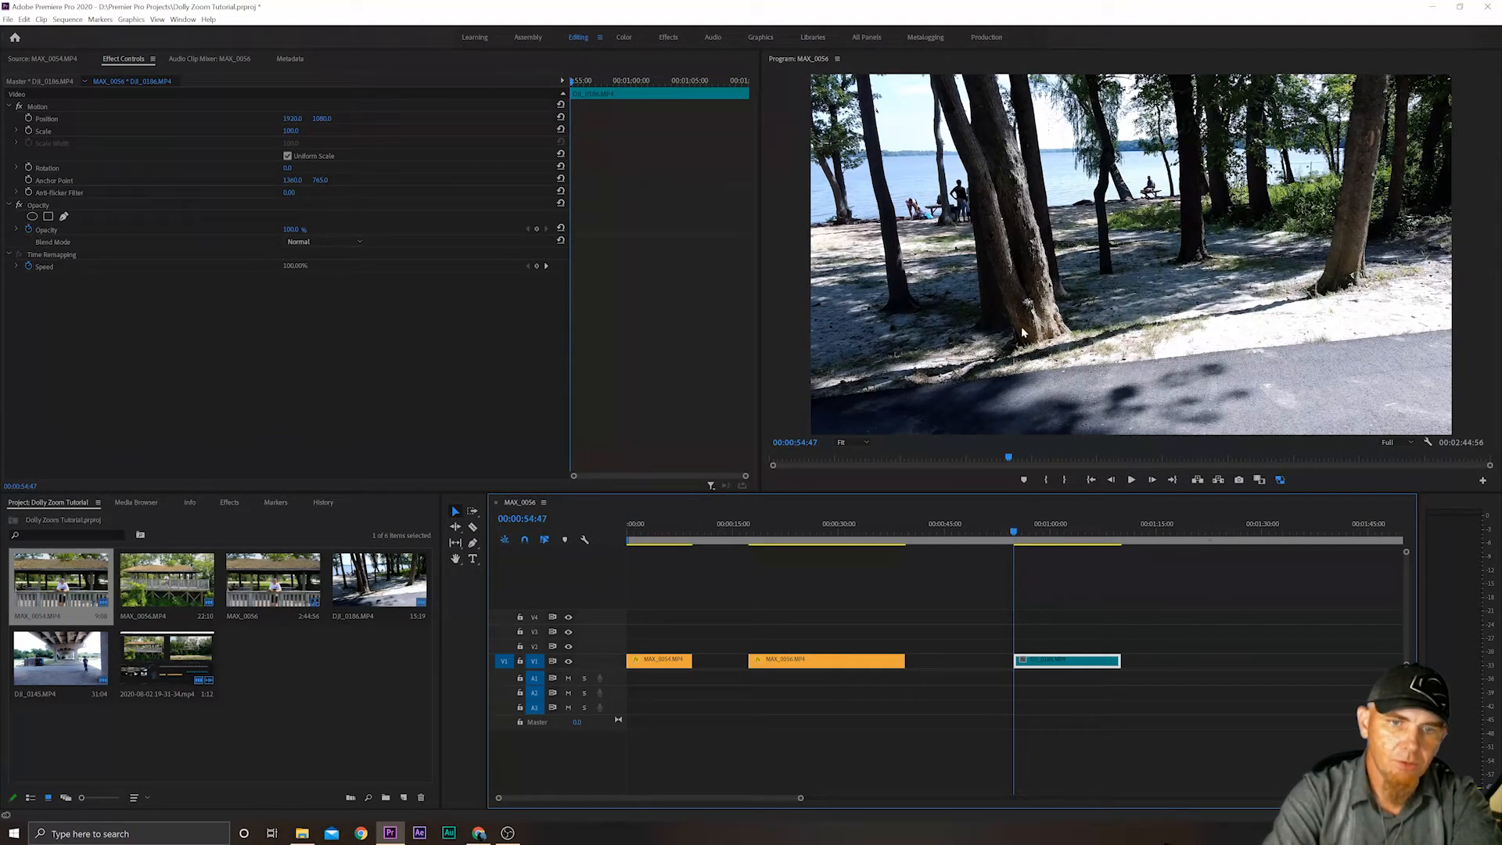
Enable Scale animation on the DJI_0186.MP4 clip at its first frame and set that starting keyframe to 200.
left_click(29, 133)
left_click(29, 133)
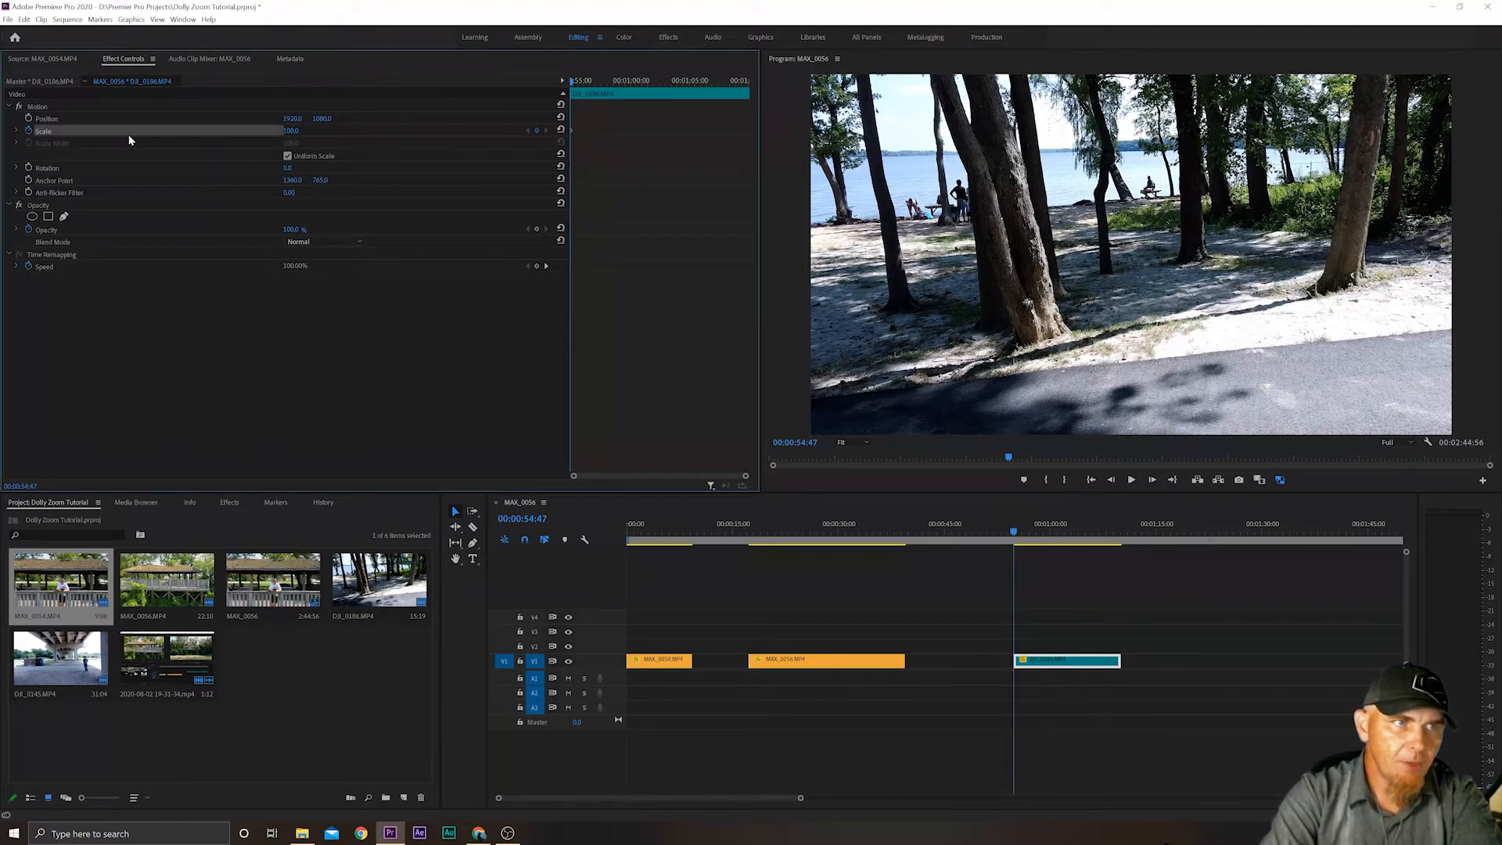
left_click(289, 131)
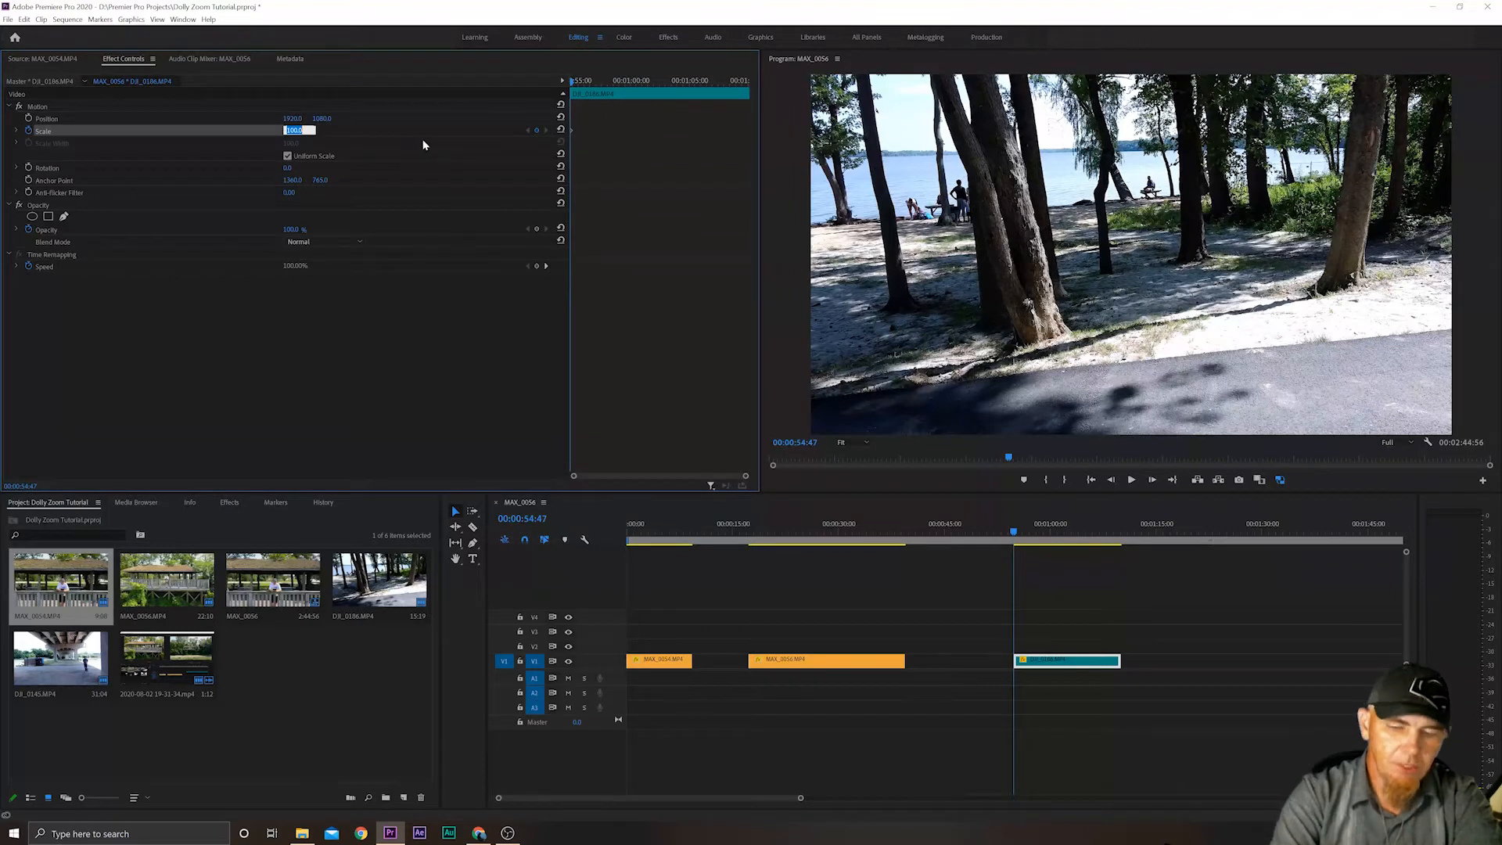
type("200")
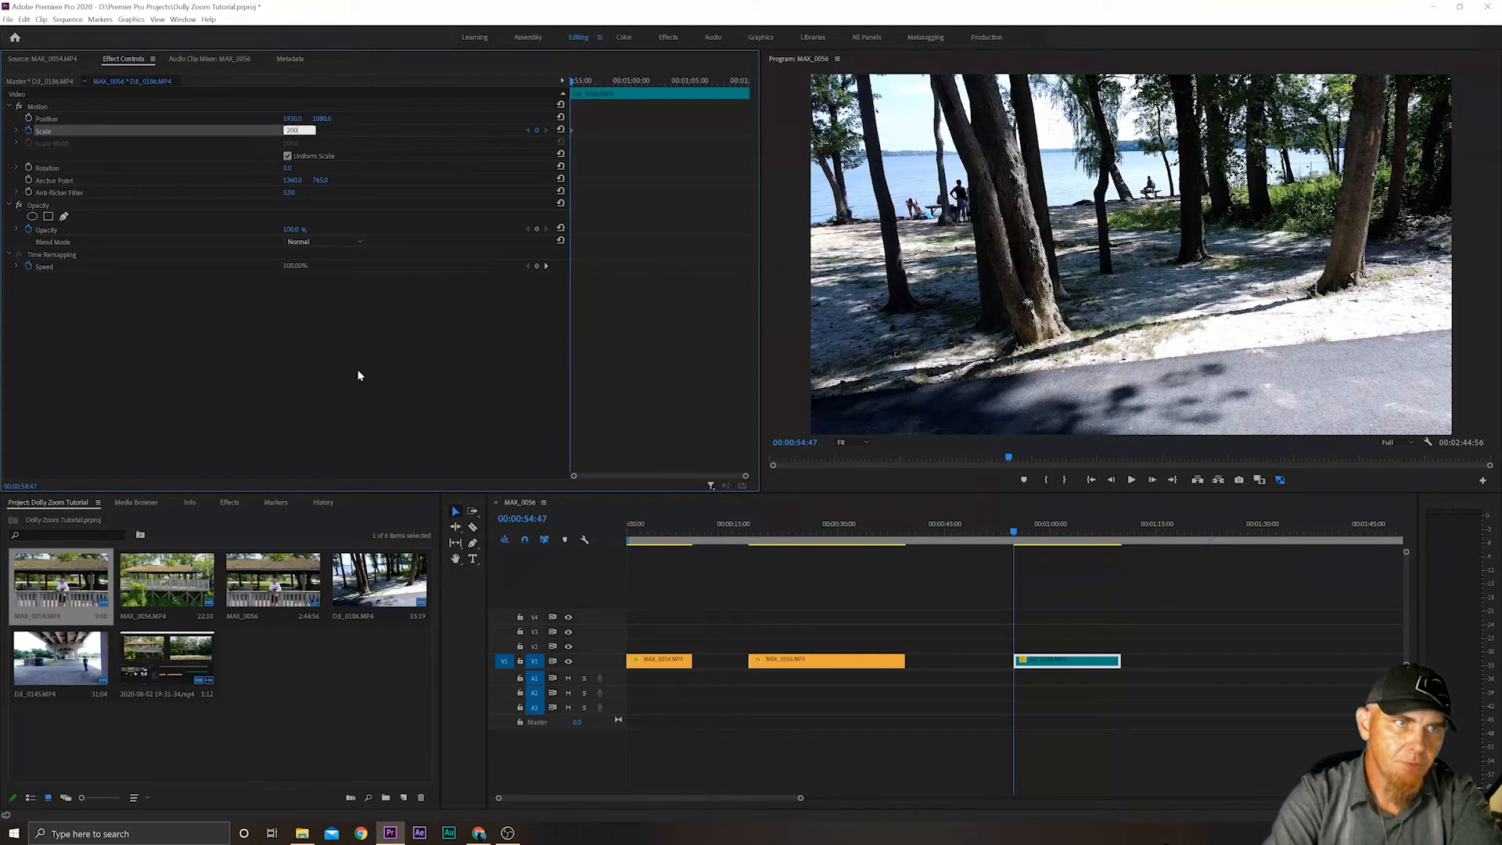
key("Return")
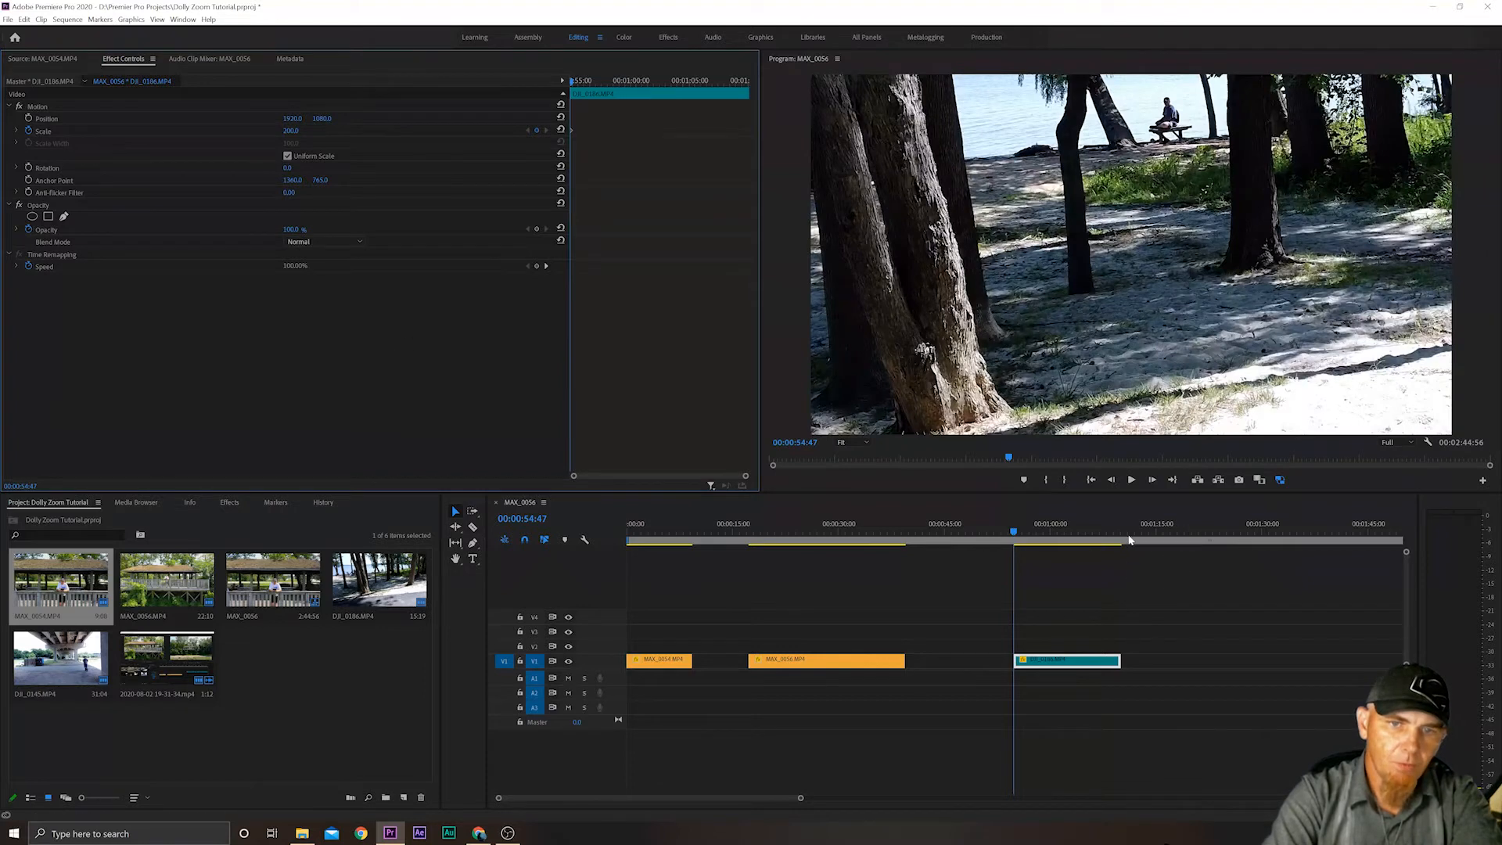
Set the DJI_0186.MP4 clip's Scale to 100 at its last frame, 00:01:10:07, as the ending keyframe.
left_click(1116, 539)
left_click_drag(1116, 539, 1123, 537)
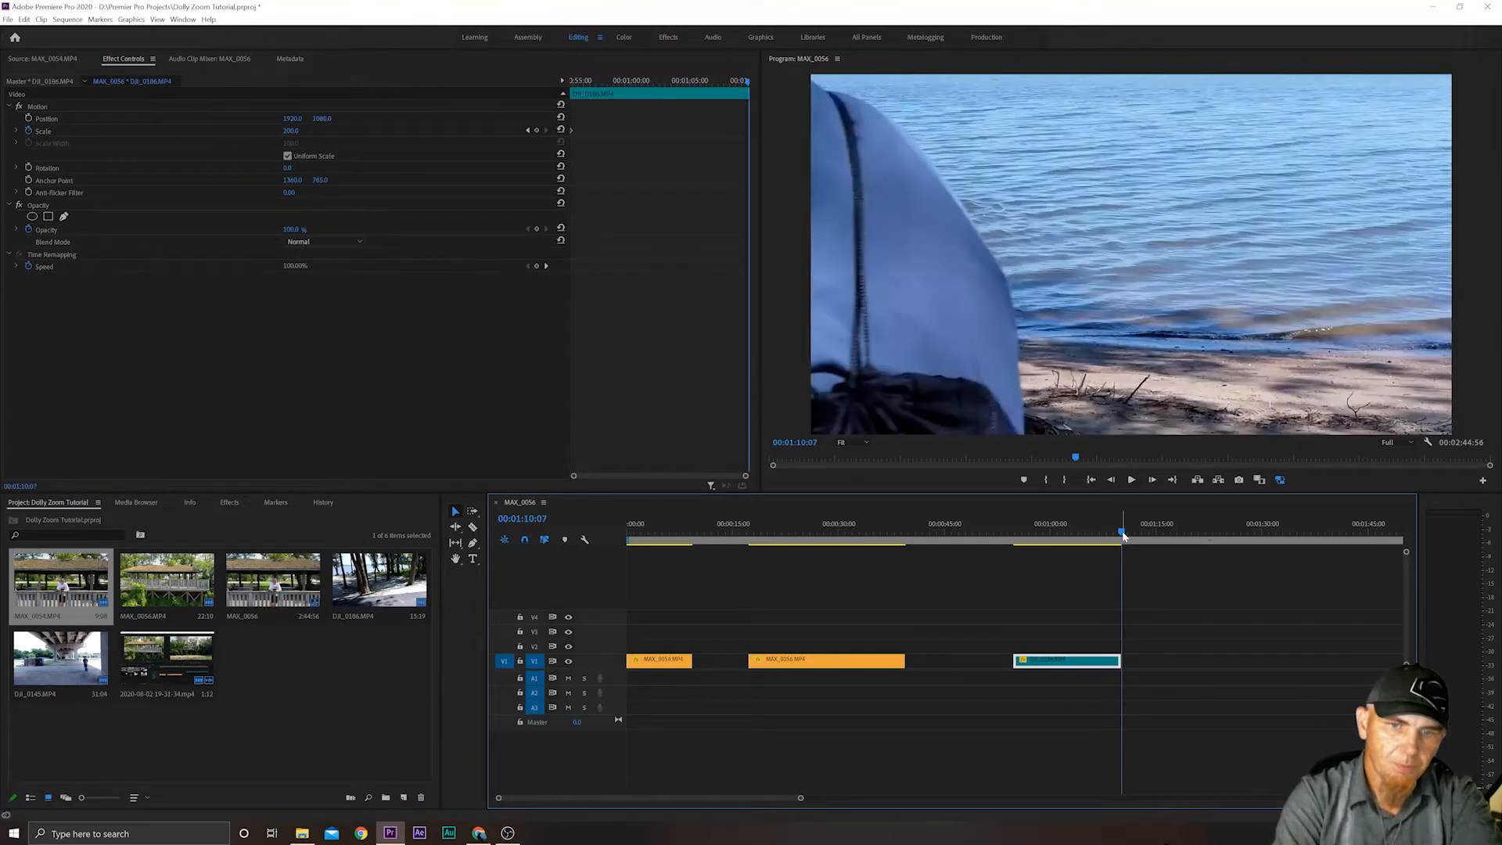
left_click(291, 131)
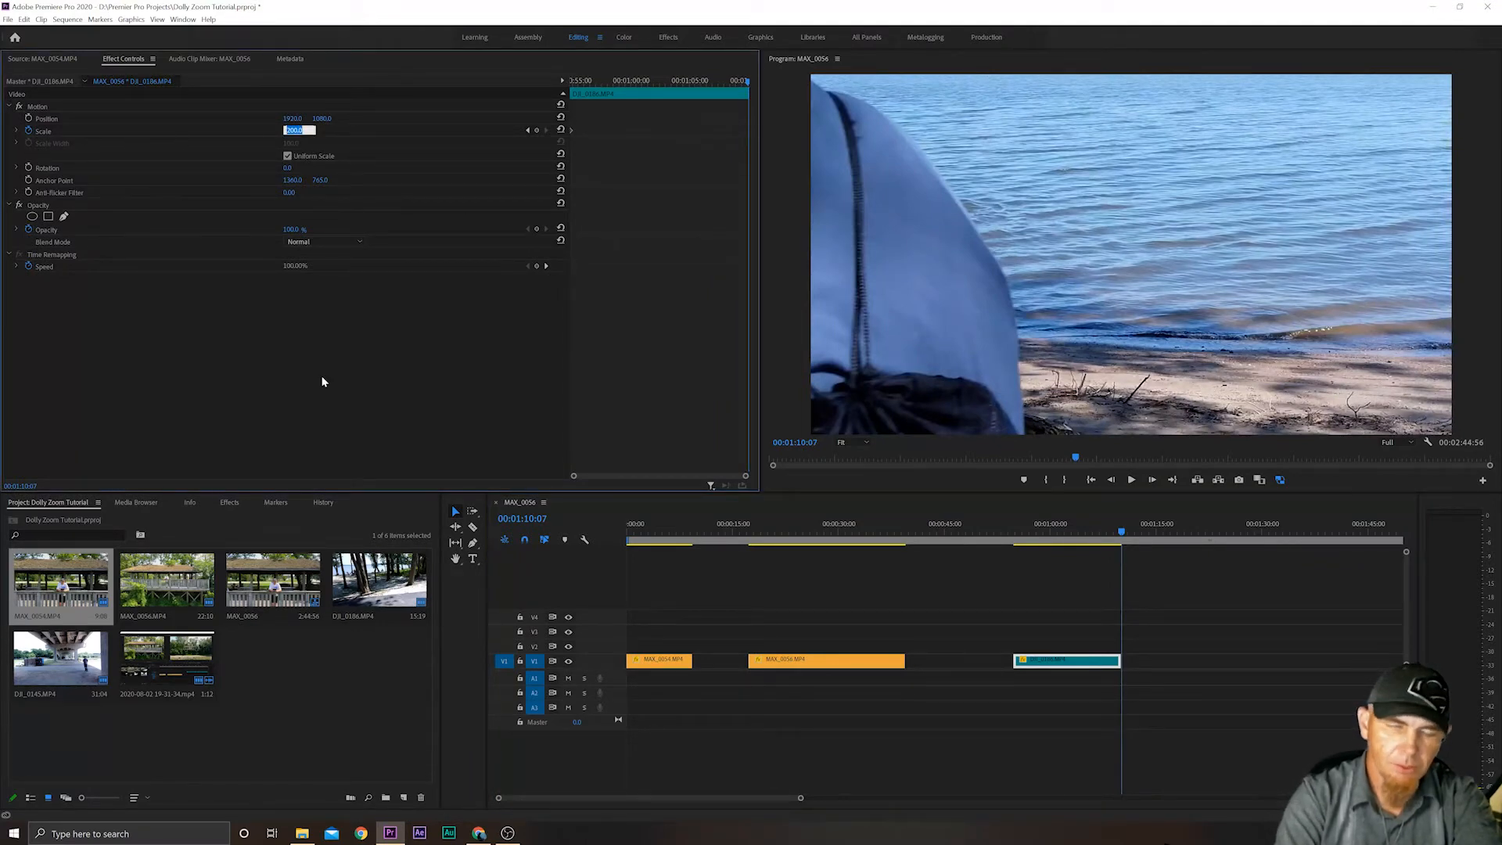
type("100")
key("Return")
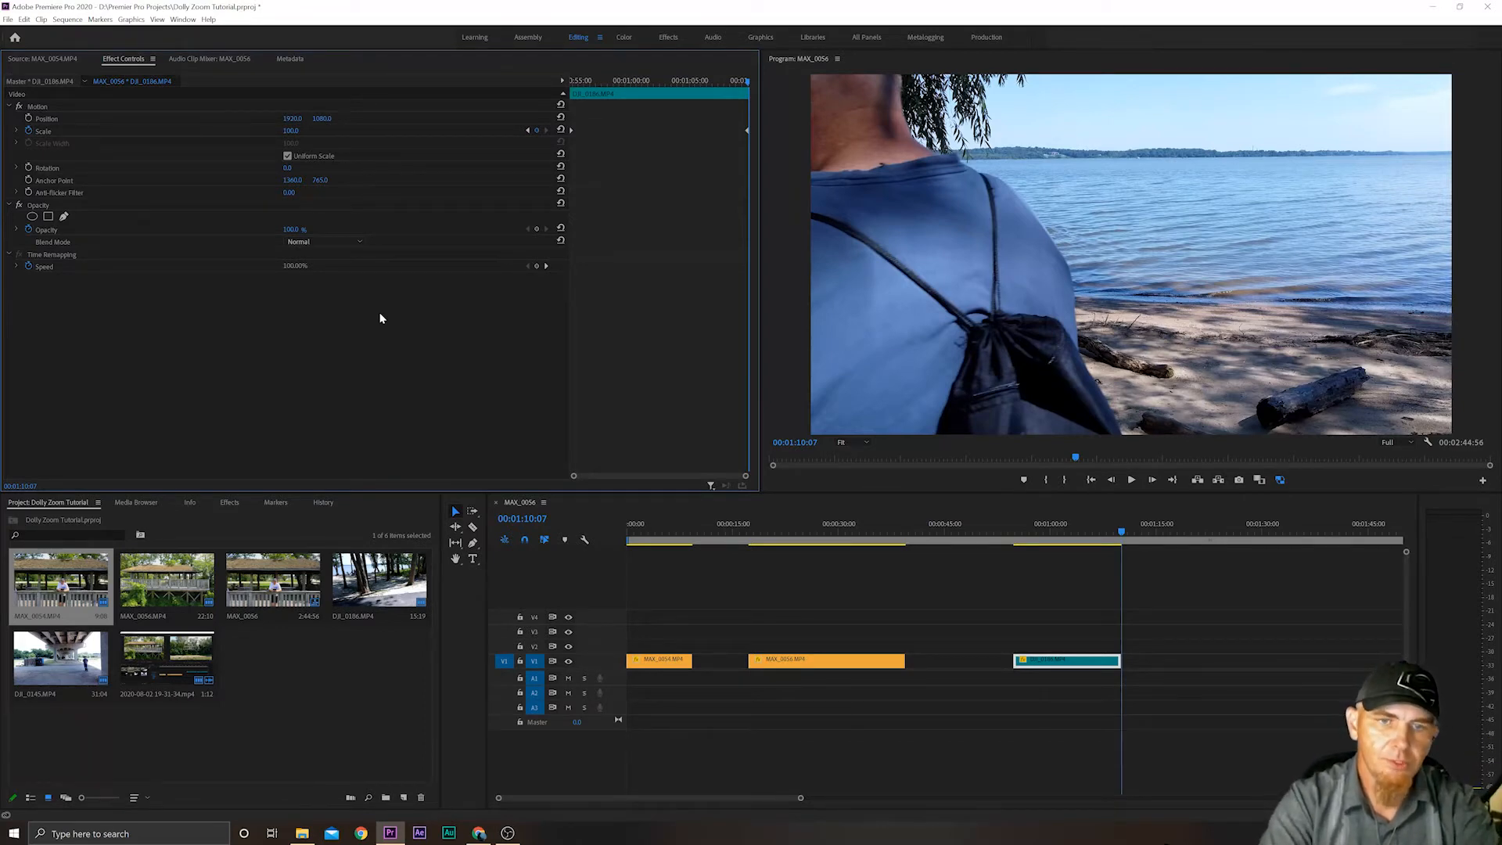
Play the DJI_0186.MP4 clip from its beginning to check the reverse dolly zoom, and stop playback past its end.
left_click(1015, 542)
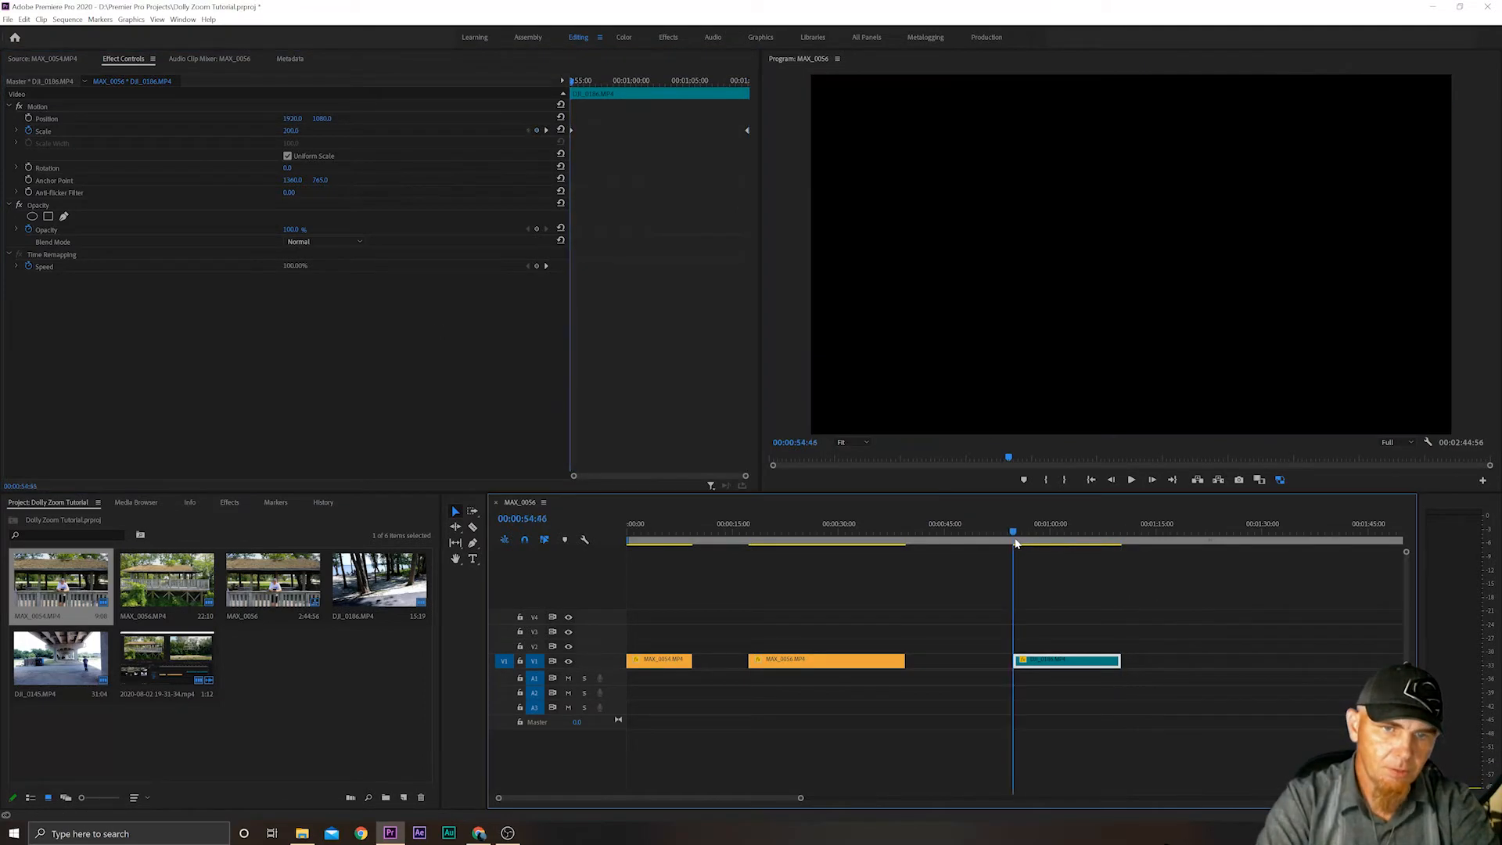
left_click(1131, 479)
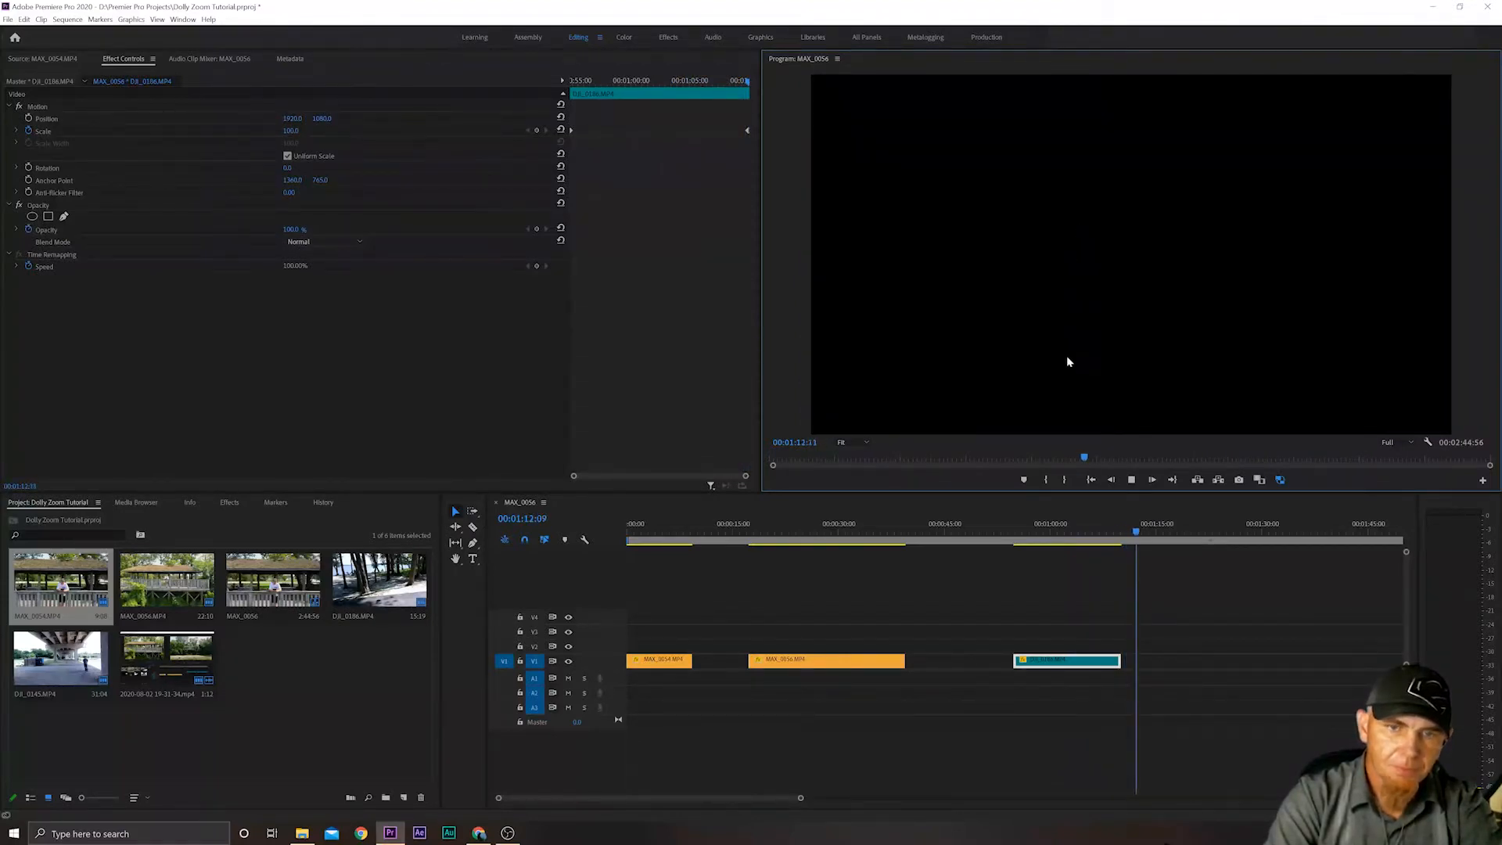
key("space")
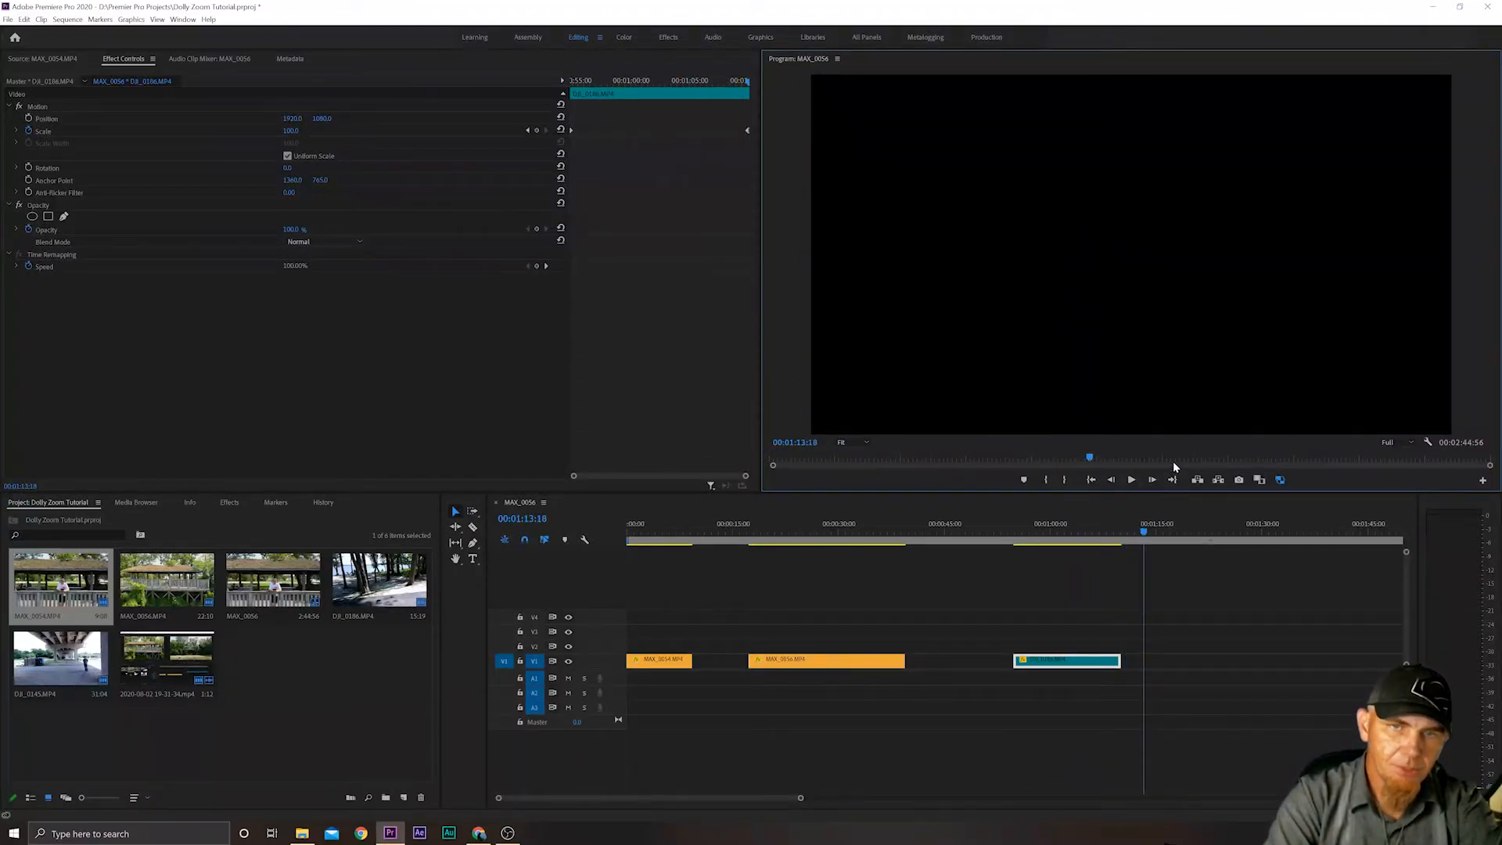
Set the MAX_0054.MP4 clip's ending Scale keyframe to 400 at its last frame, 00:00:09:19.
left_click(684, 534)
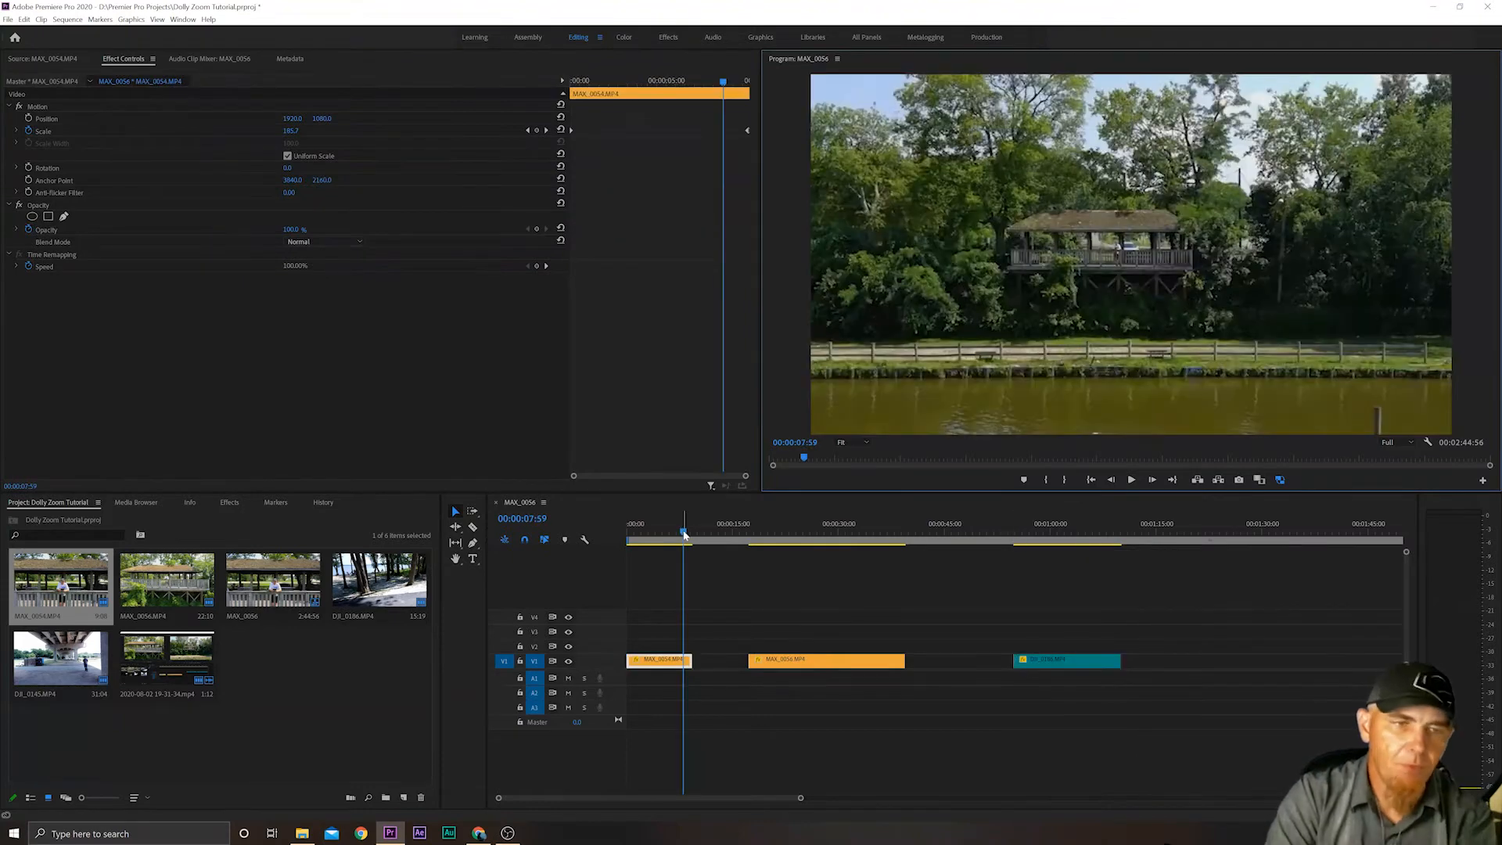
left_click_drag(685, 534, 693, 533)
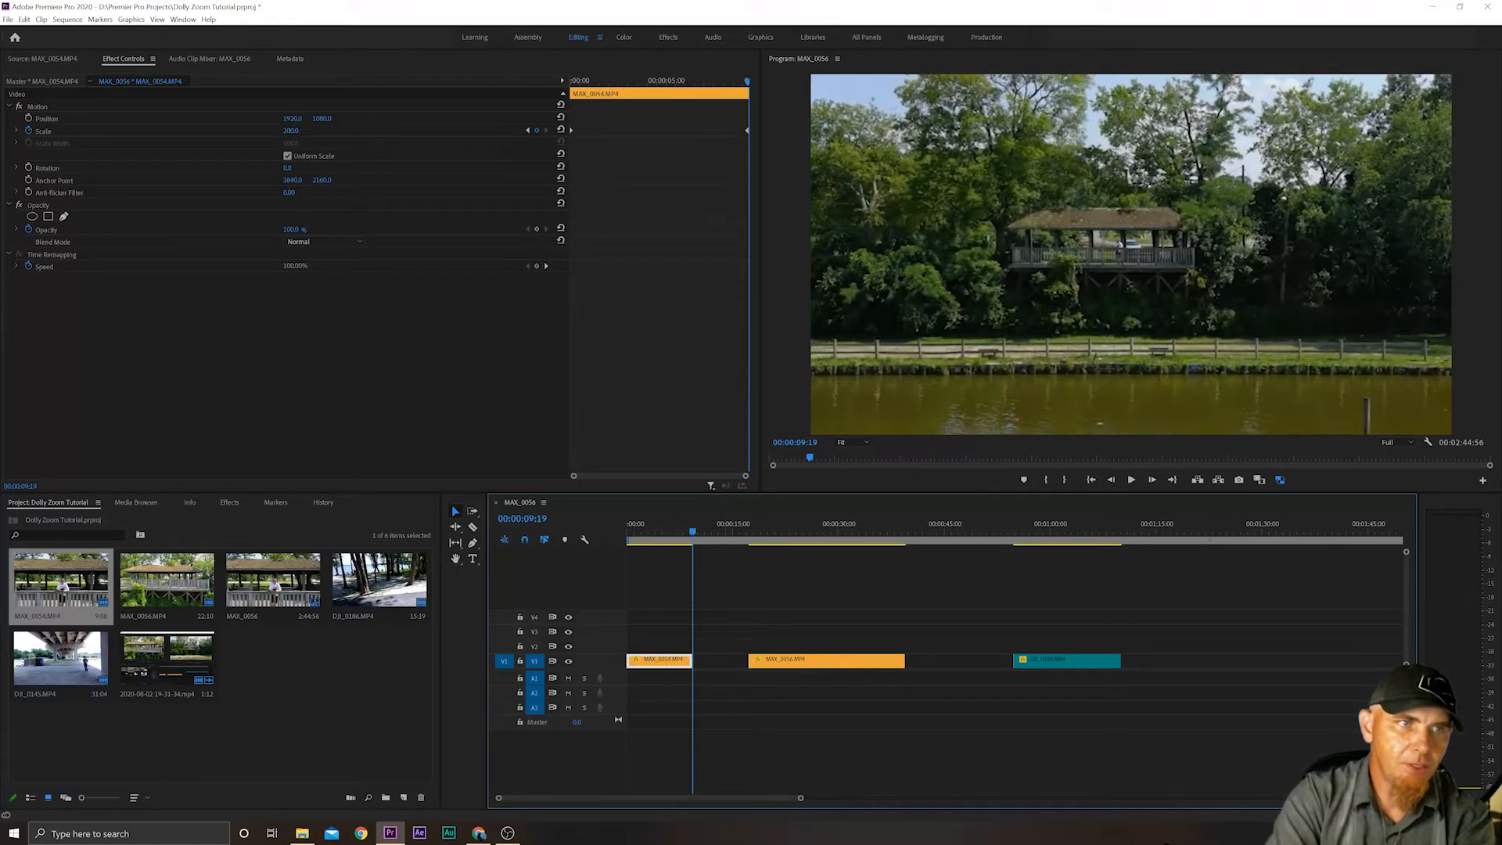
left_click(295, 130)
type("400")
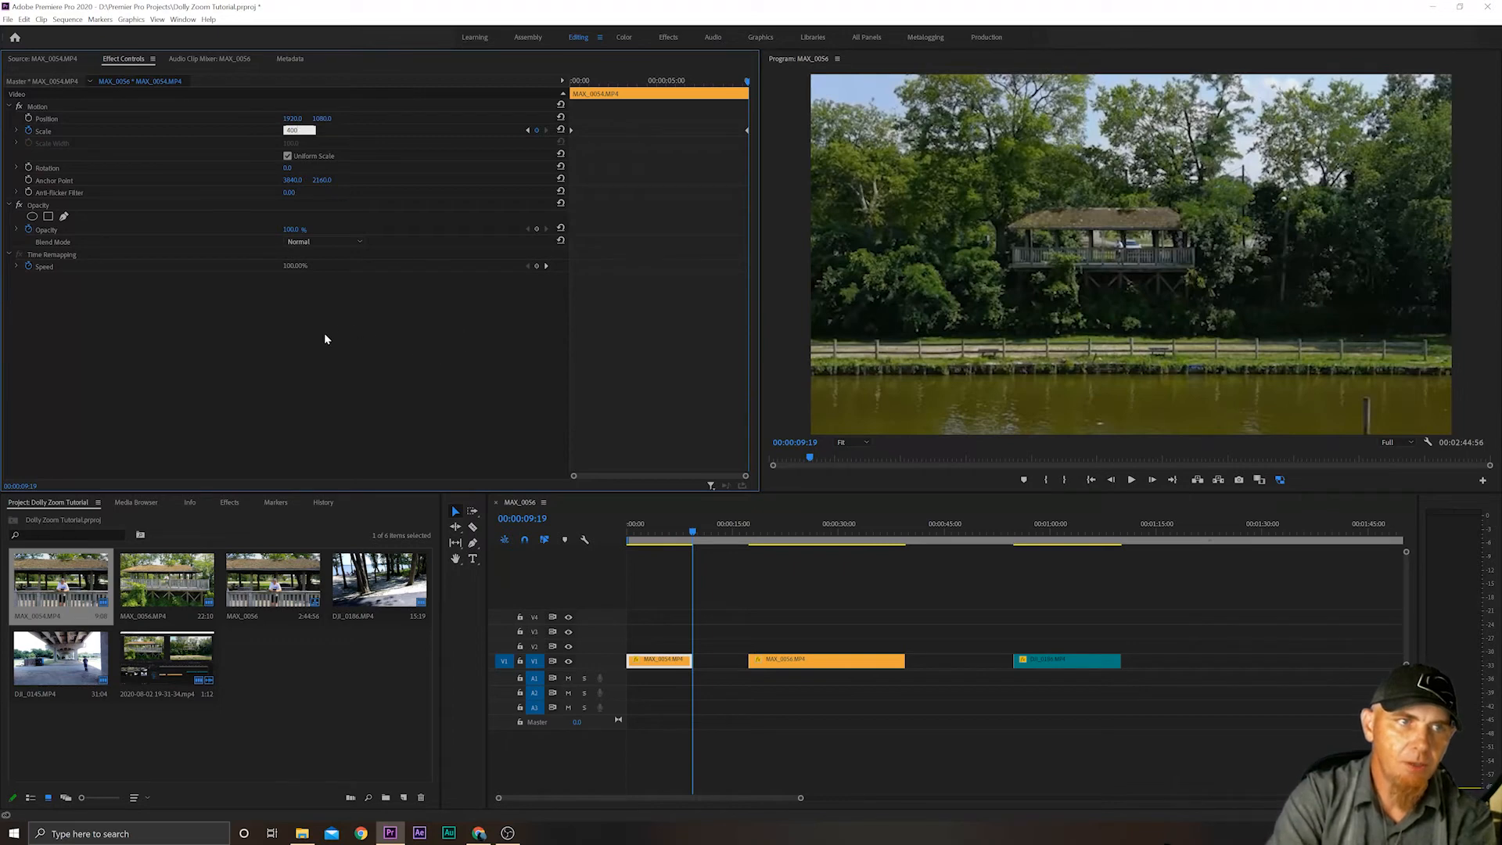
key("Return")
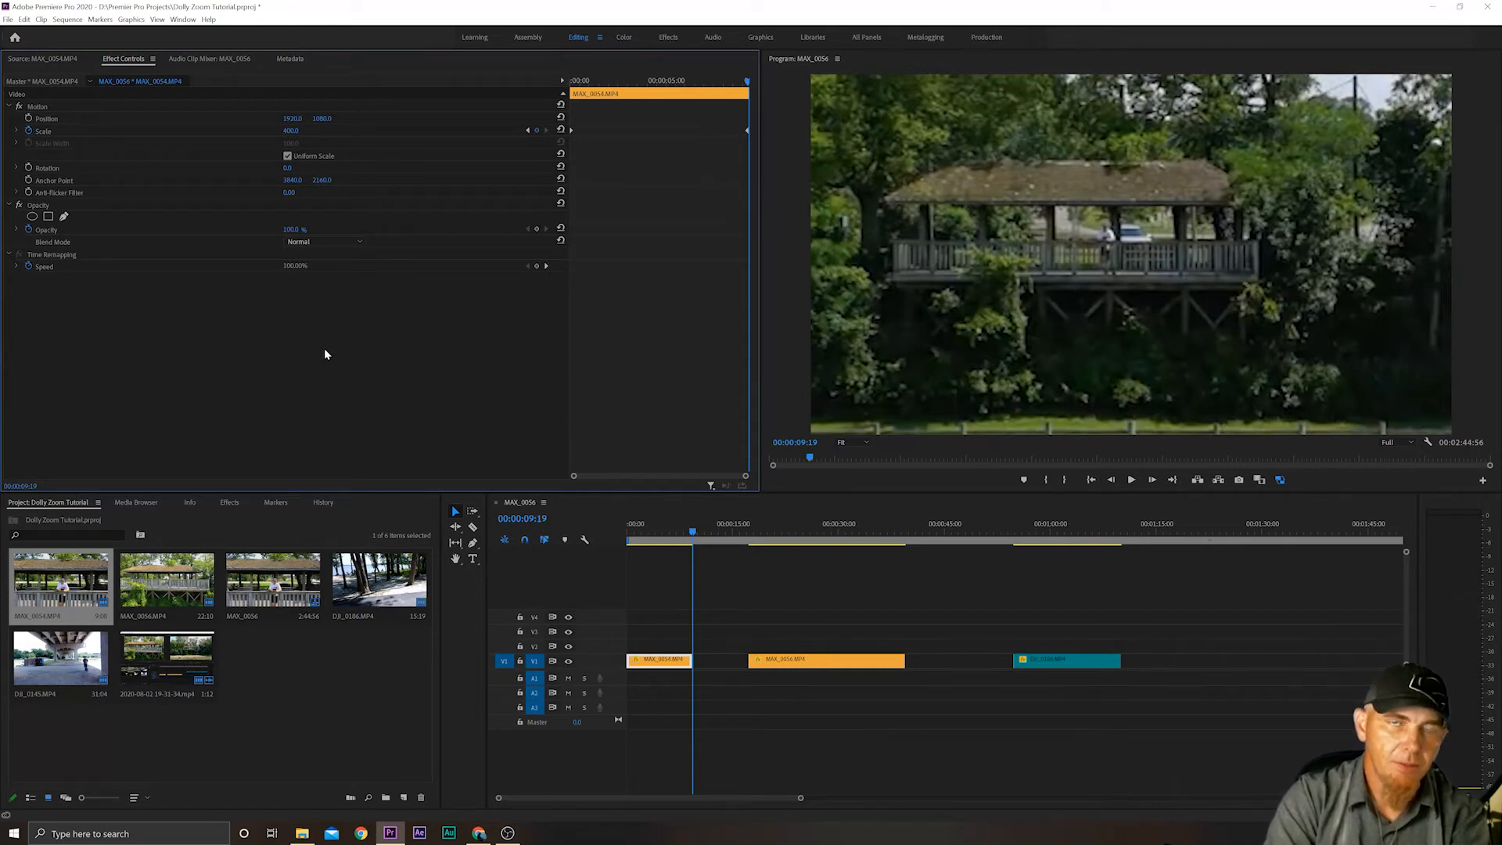
Return to the first frame of the MAX_0054.MP4 clip and play it to check the stronger dolly zoom.
key("Right")
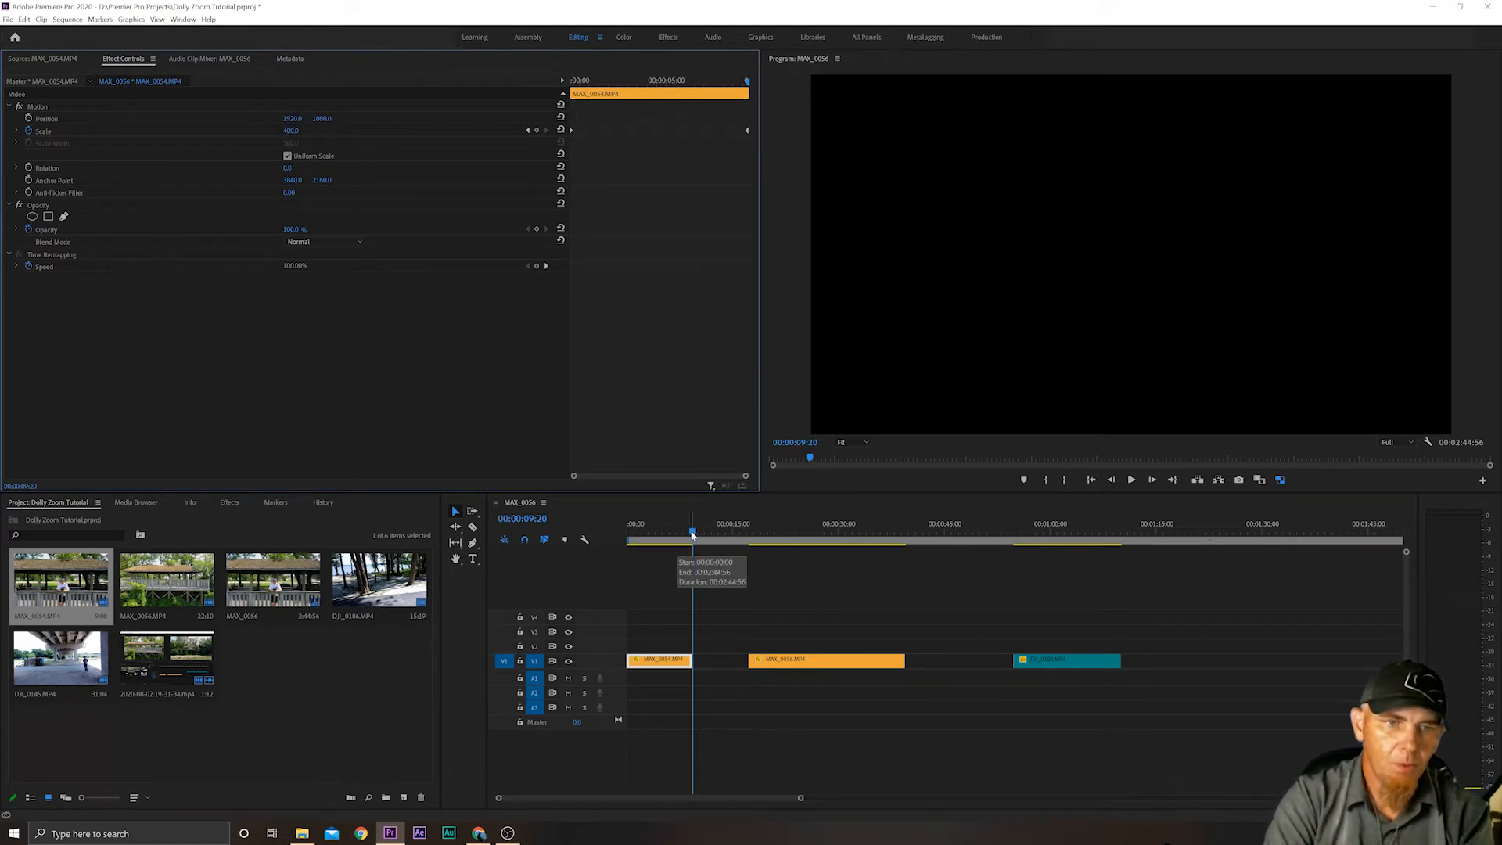
left_click_drag(692, 535, 618, 533)
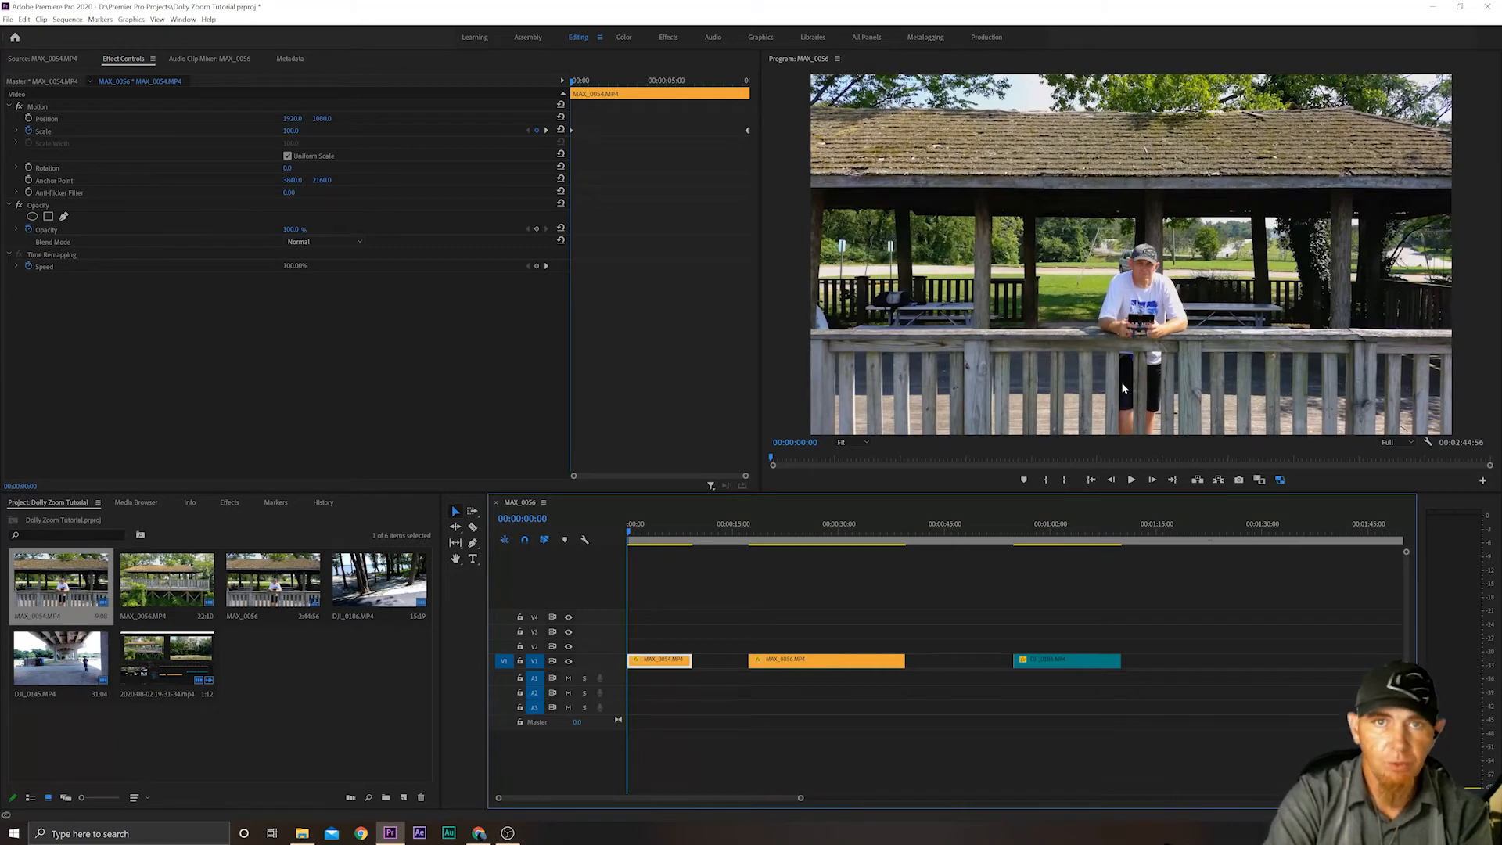
left_click(1131, 479)
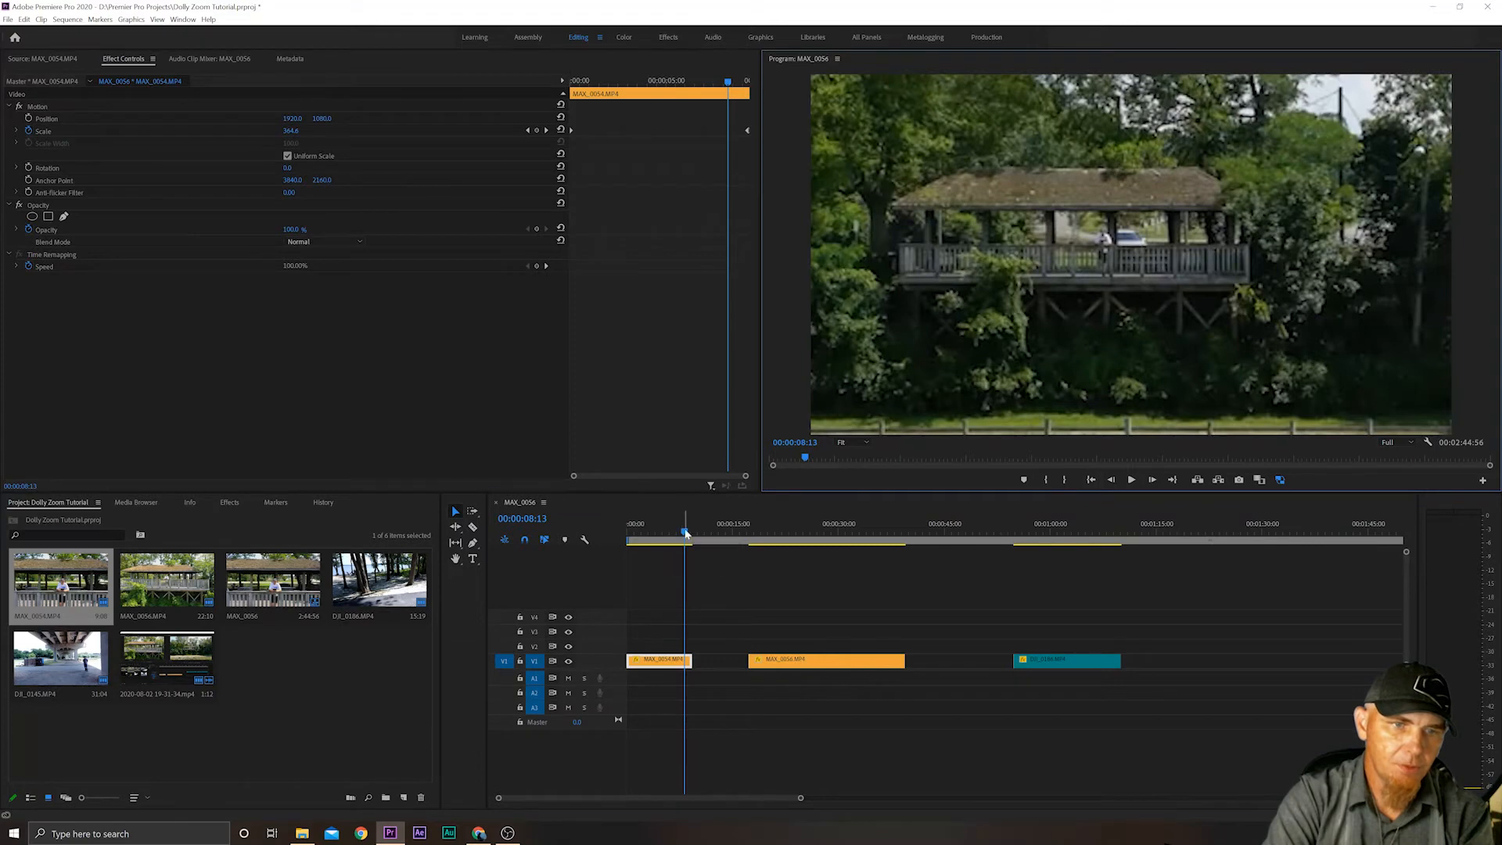
Play the MAX_0054.MP4 clip from its first frame with proxies off, then return to its start and turn proxies back on.
left_click(627, 537)
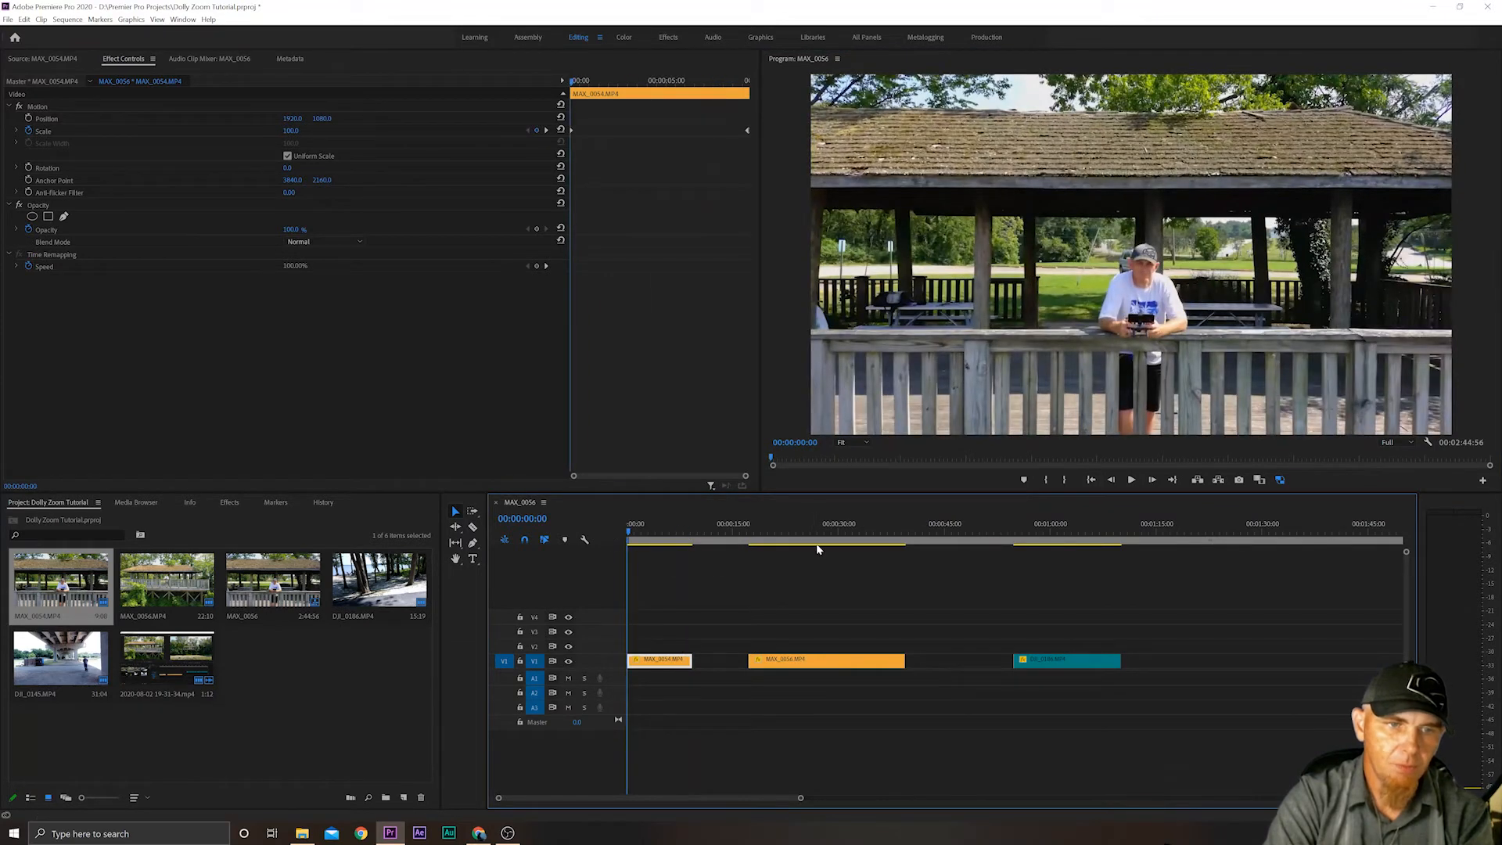
left_click(1282, 478)
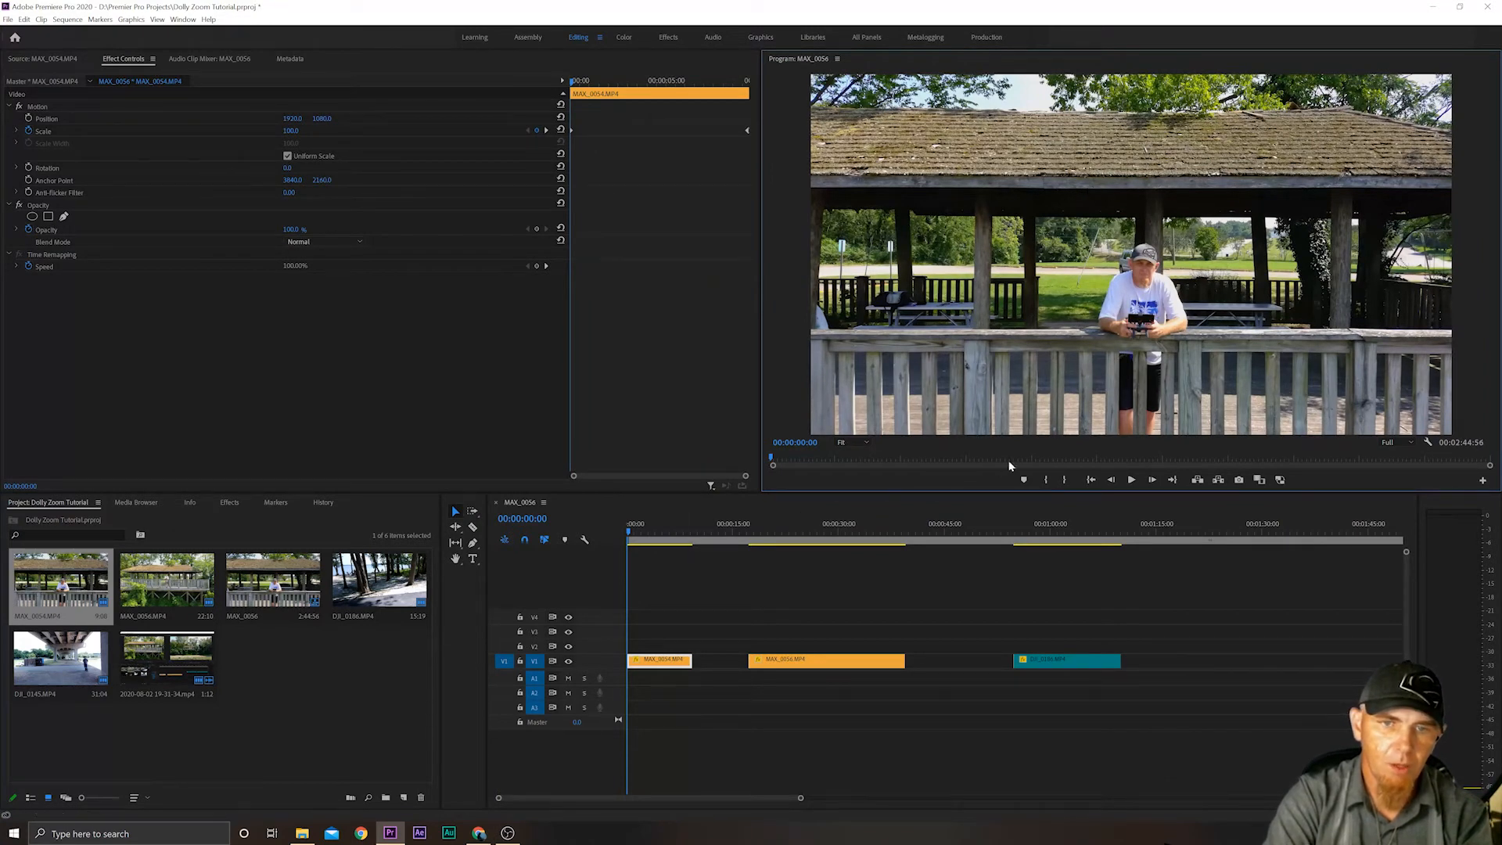
left_click(1131, 480)
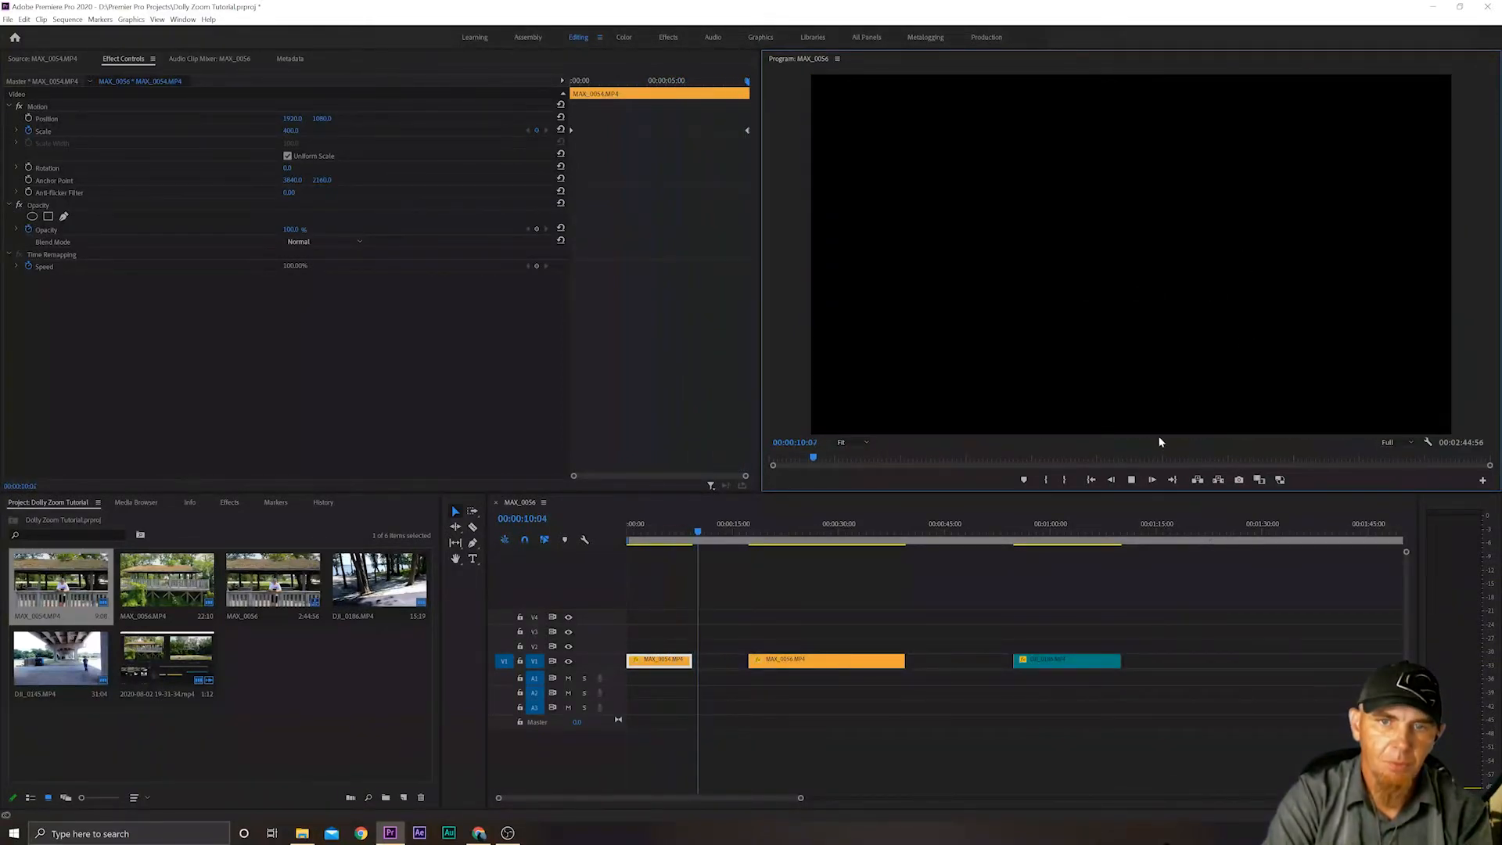
left_click(1131, 480)
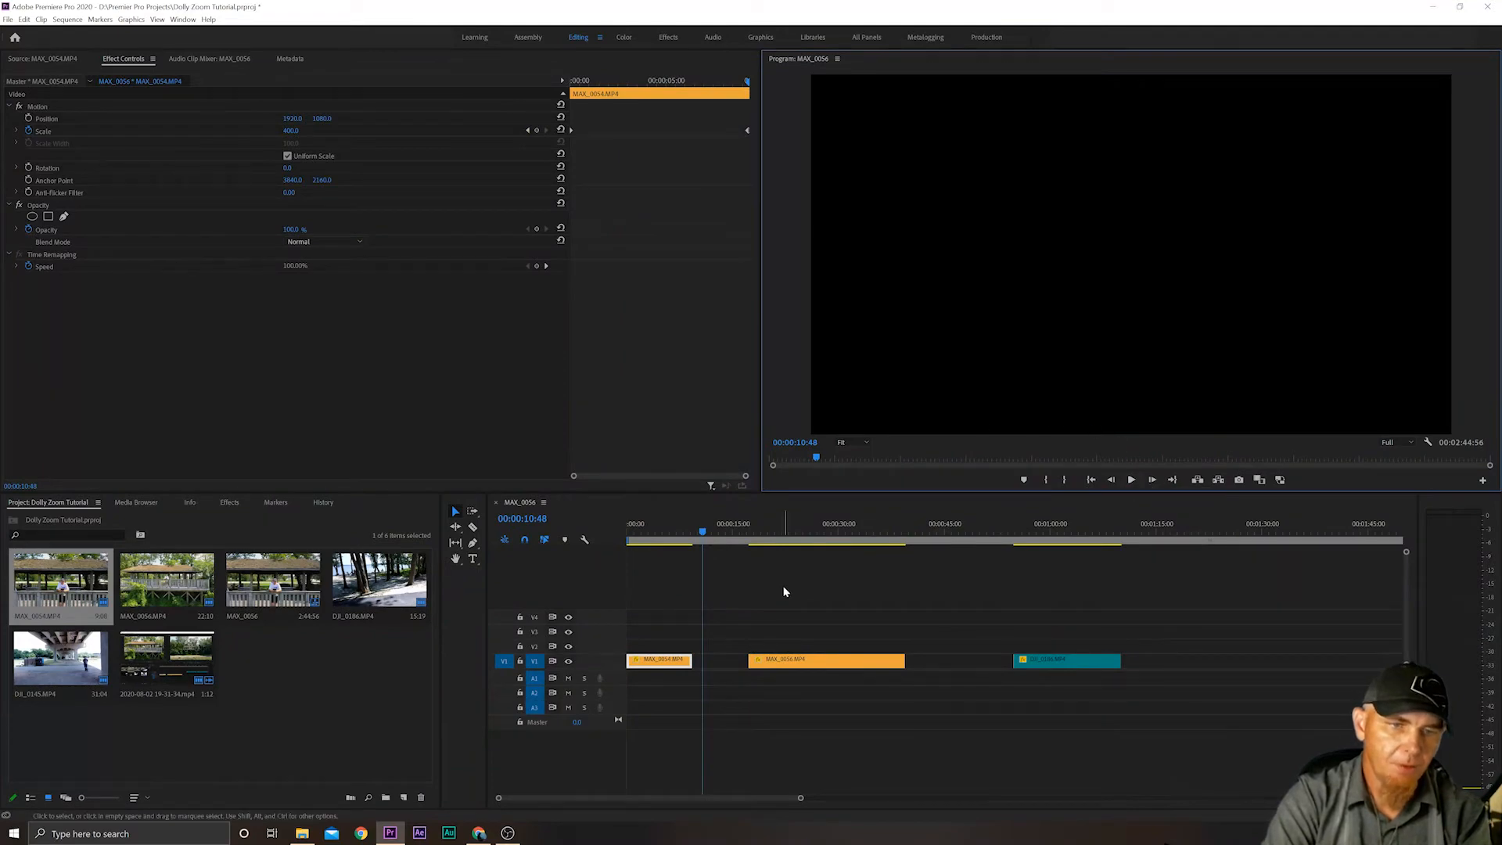
left_click_drag(703, 531, 608, 535)
left_click(1280, 480)
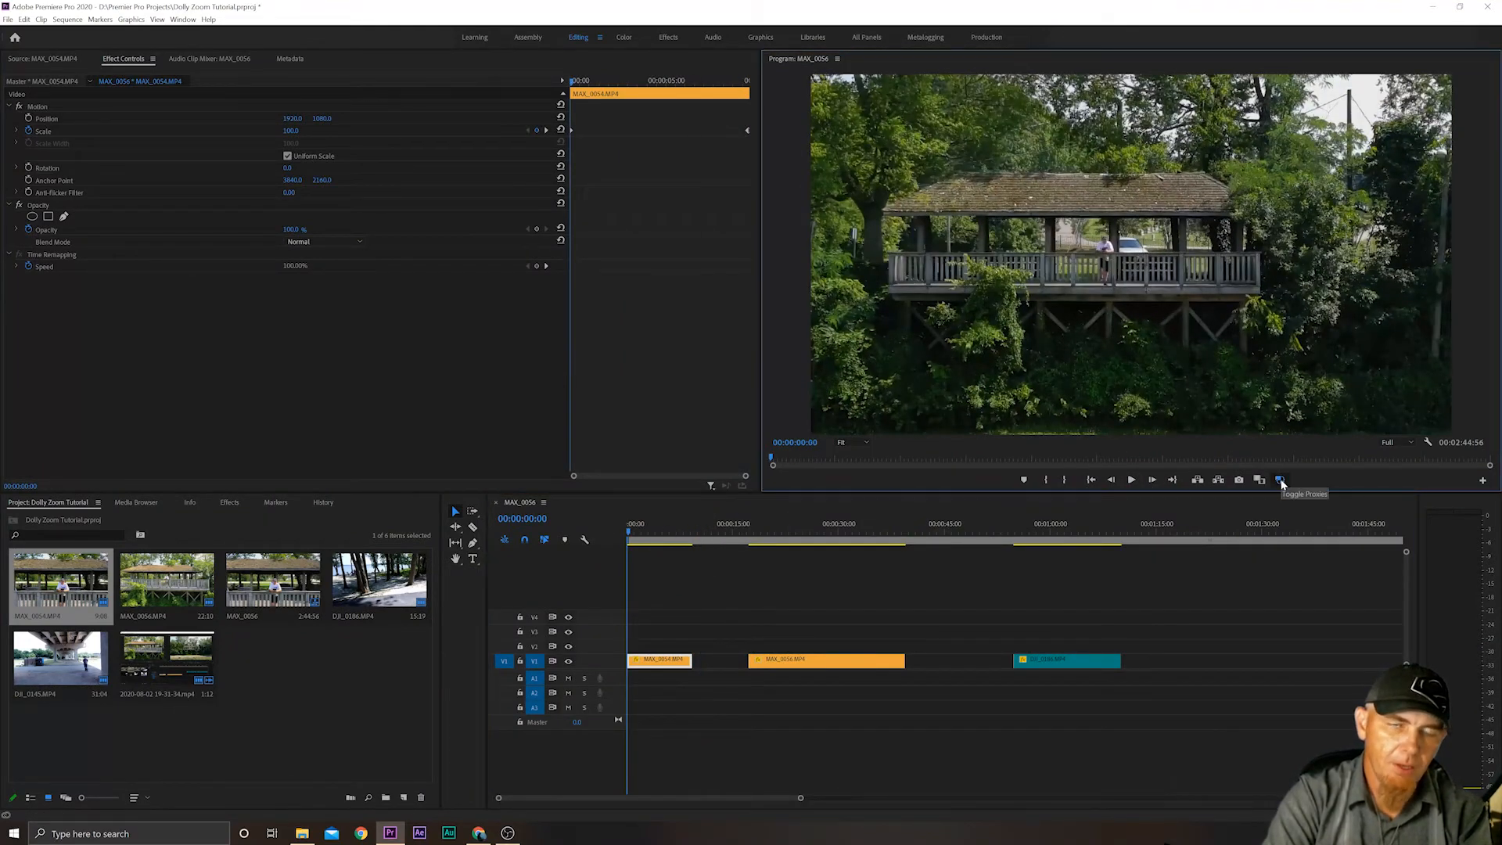